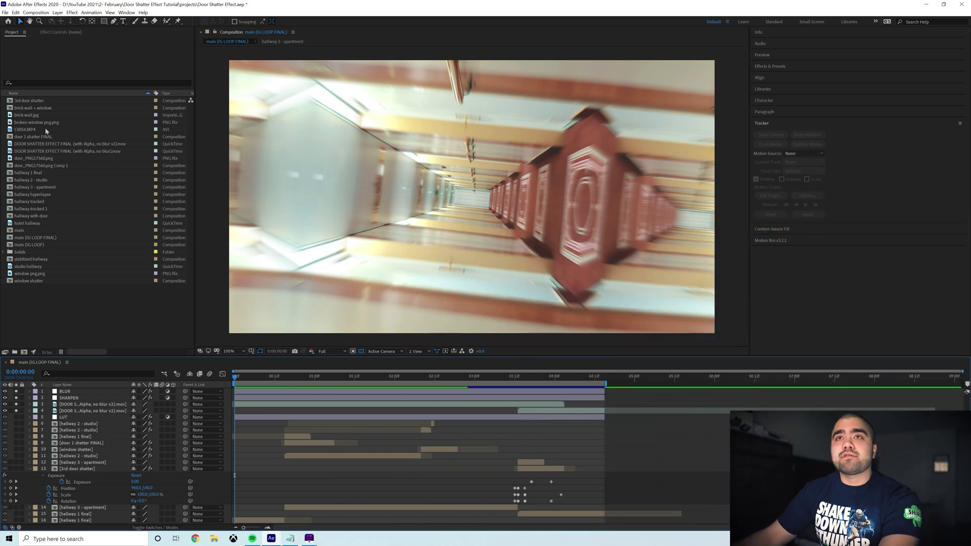
Step: Create a composition named "main composition" from the C0056.MP4 footage, sized 1920 by 1080 px
{"action": "left_click", "coordinate": [31, 130]}
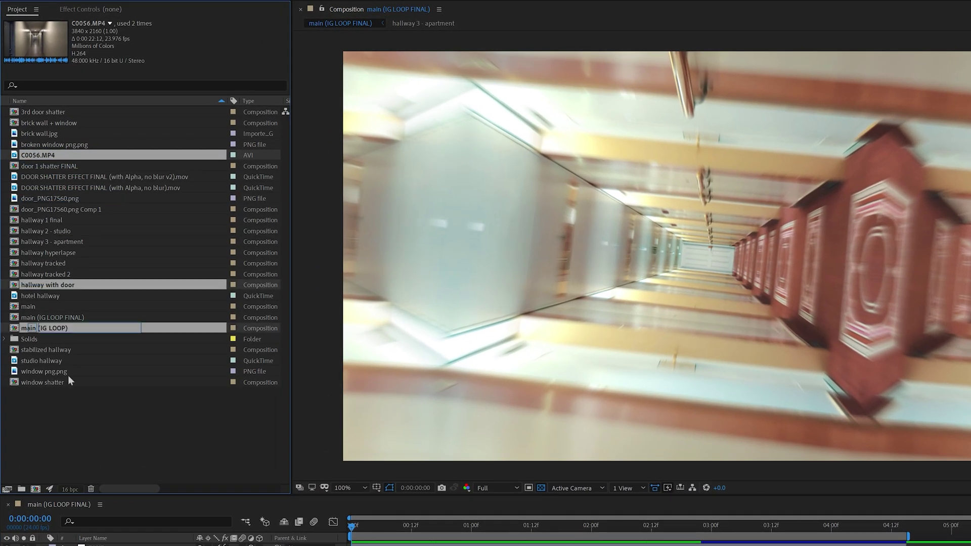
{"action": "left_click_drag", "start_coordinate": [68, 376], "coordinate": [37, 490]}
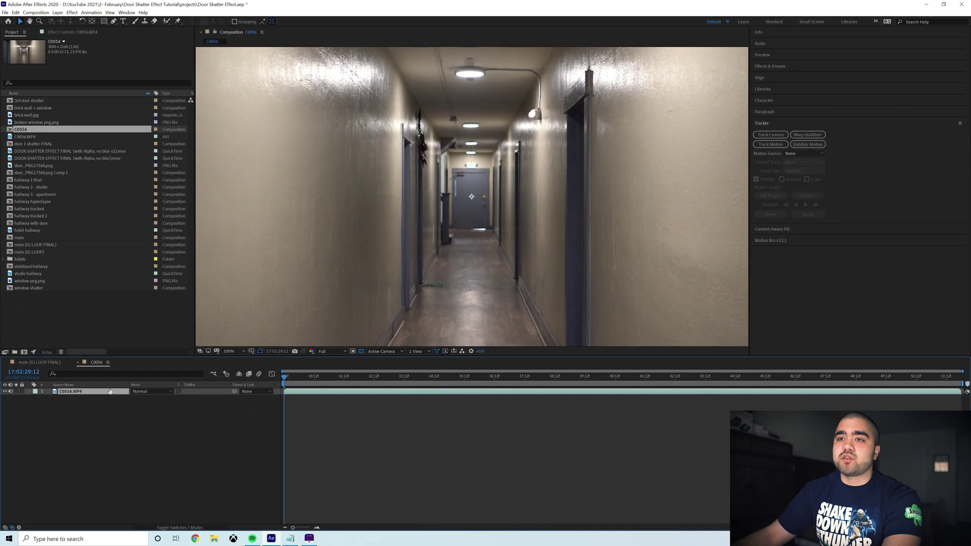
{"action": "right_click", "coordinate": [97, 364]}
{"action": "left_click", "coordinate": [152, 233]}
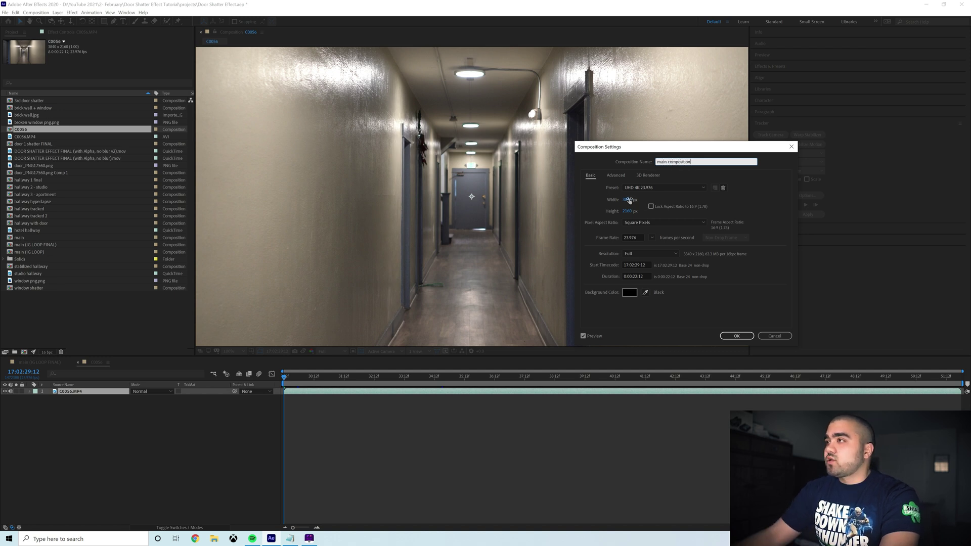
{"action": "left_click", "coordinate": [628, 200]}
{"action": "type", "text": "1920"}
{"action": "key", "text": "Tab"}
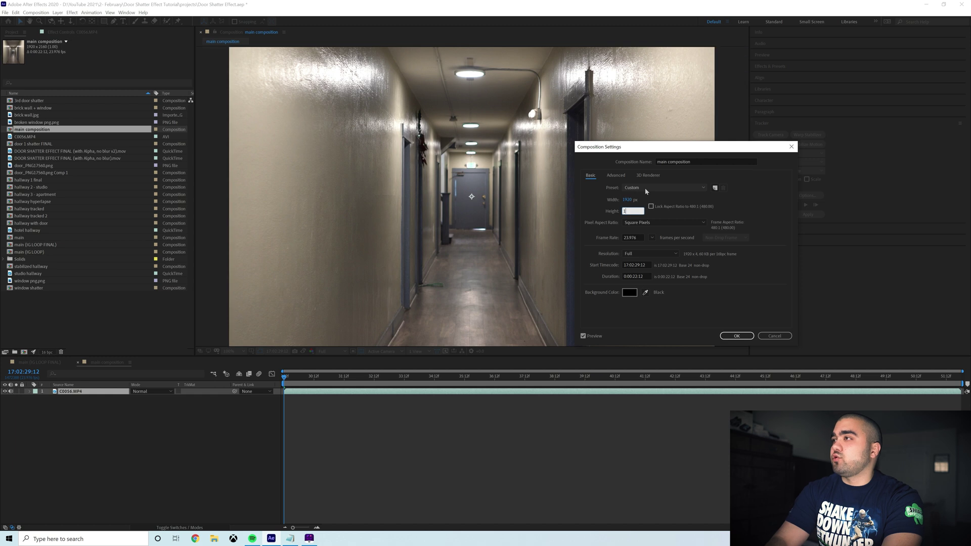
{"action": "type", "text": "1080"}
{"action": "key", "text": "Tab"}
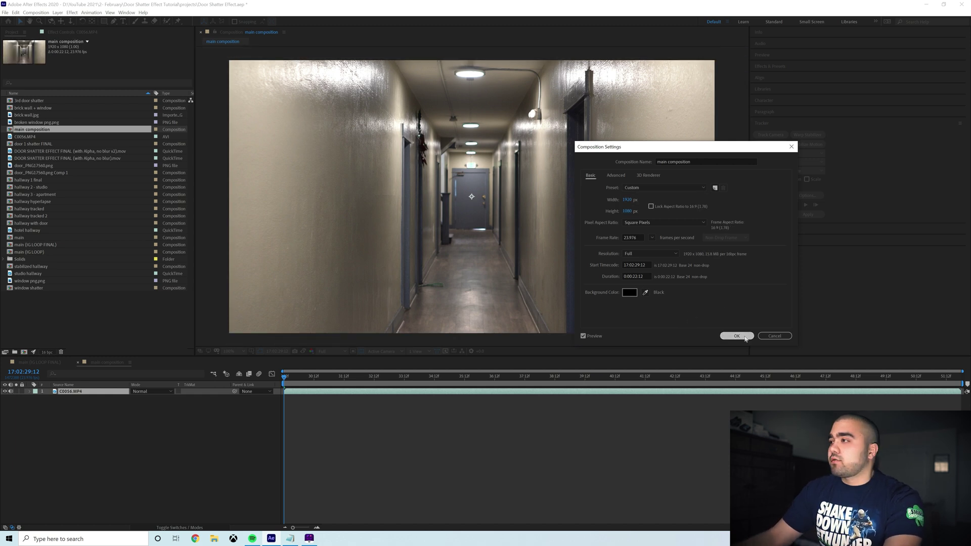
{"action": "left_click", "coordinate": [744, 337]}
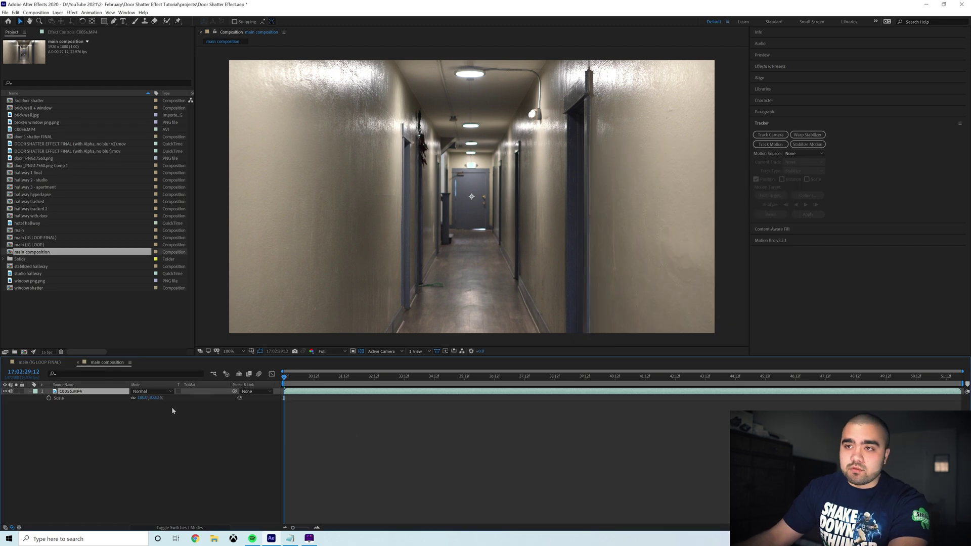
Step: Scale the C0056.MP4 layer to 50% and mute its audio
{"action": "type", "text": "50"}
{"action": "key", "text": "Return"}
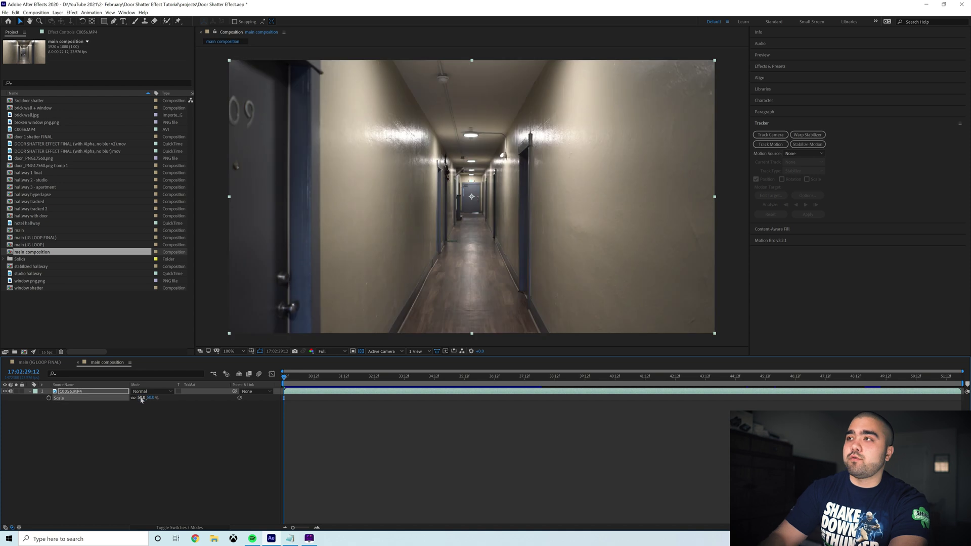
{"action": "left_click", "coordinate": [11, 392]}
Step: Trim the C0056.MP4 layer to run from 17:02:30:21 to 17:02:49:06 and move it to the composition's start
{"action": "left_click_drag", "start_coordinate": [286, 379], "coordinate": [330, 382]}
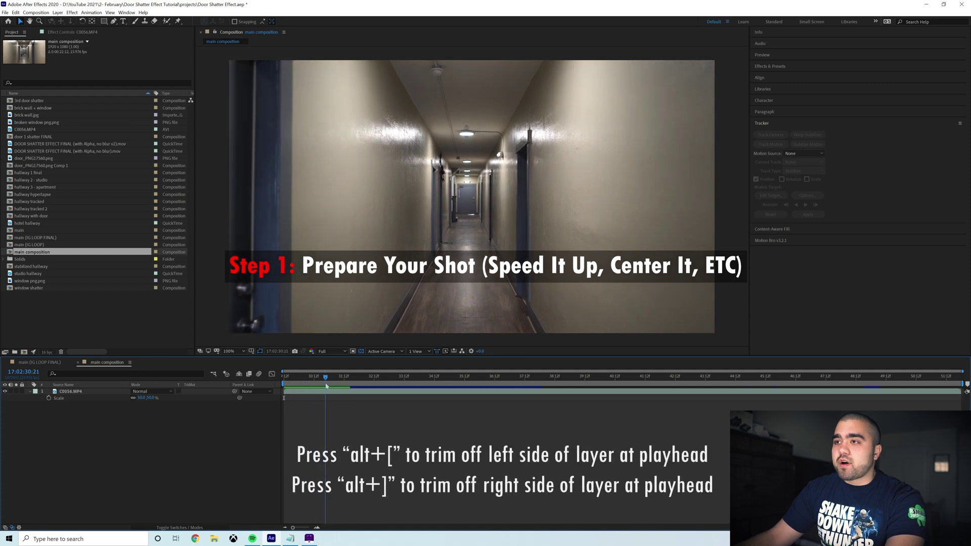
{"action": "left_click", "coordinate": [330, 393]}
{"action": "key", "text": "alt+bracketleft"}
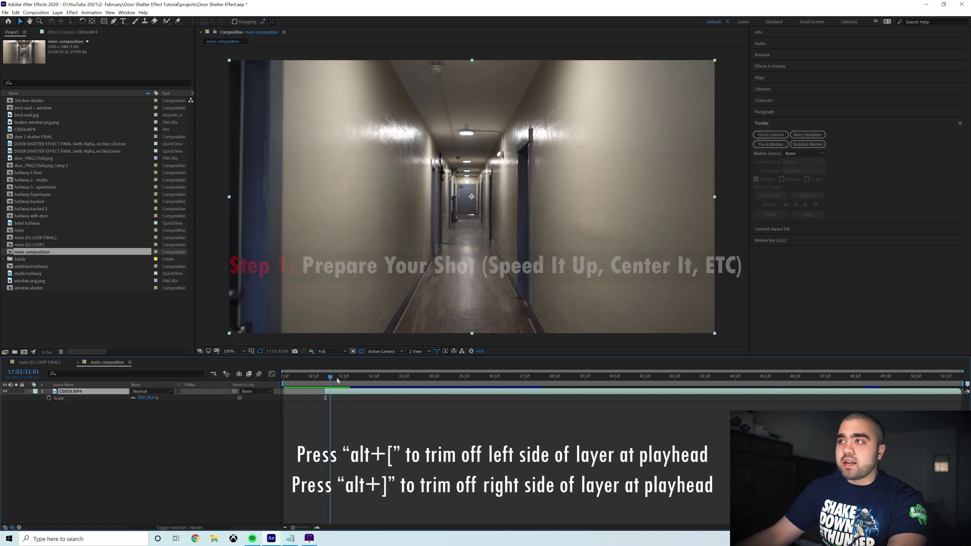
{"action": "left_click", "coordinate": [855, 377]}
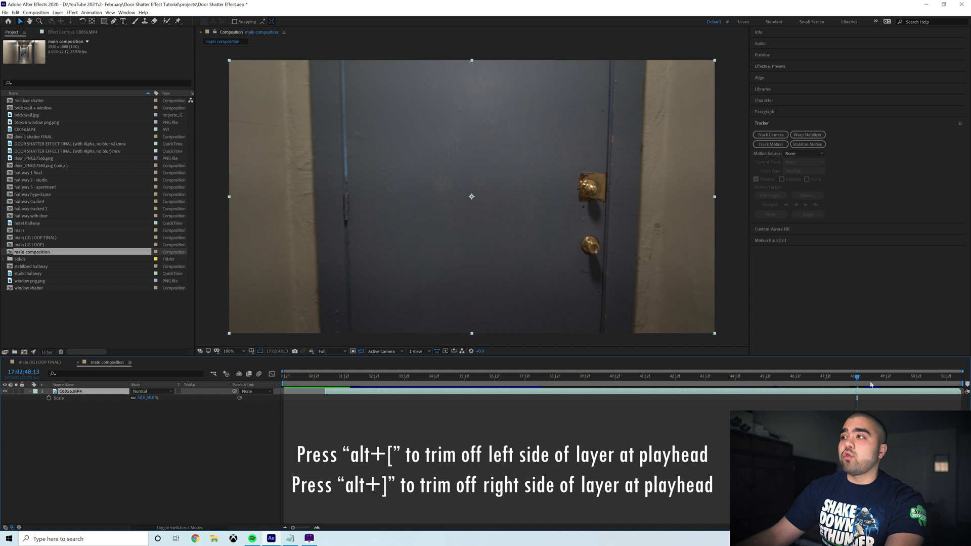
{"action": "left_click_drag", "start_coordinate": [863, 379], "coordinate": [879, 383]}
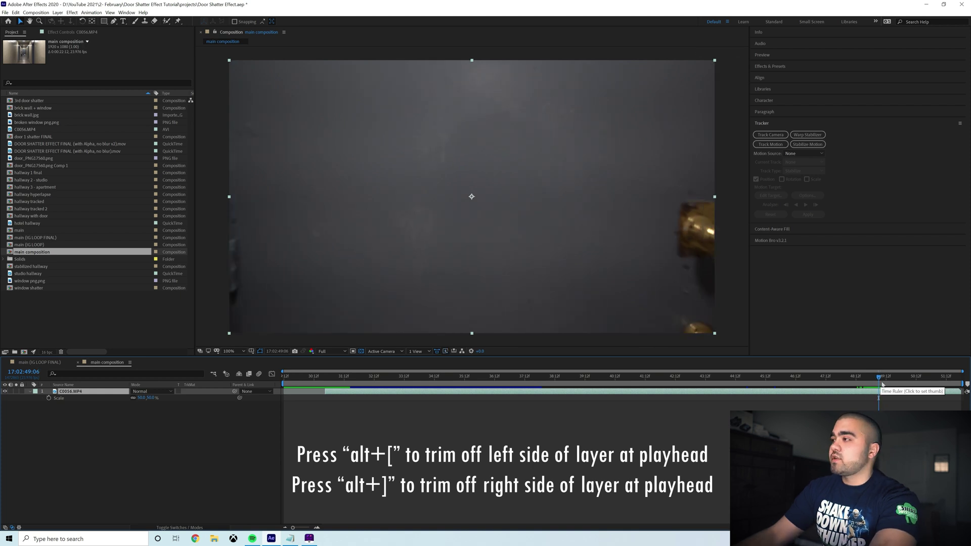
{"action": "left_click_drag", "start_coordinate": [357, 393], "coordinate": [269, 379]}
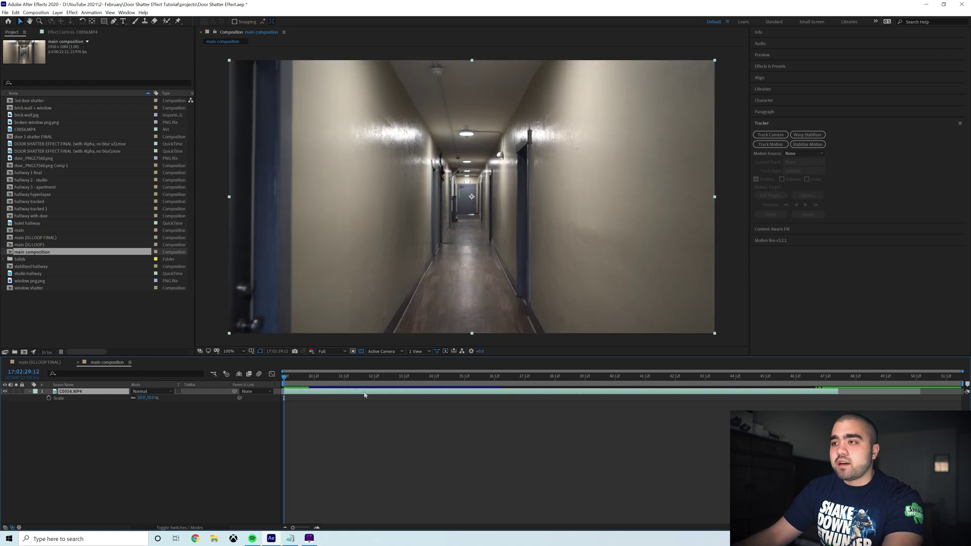
Step: Enable time remapping on the C0056.MP4 layer and add keyframes at its start and end
{"action": "right_click", "coordinate": [333, 393]}
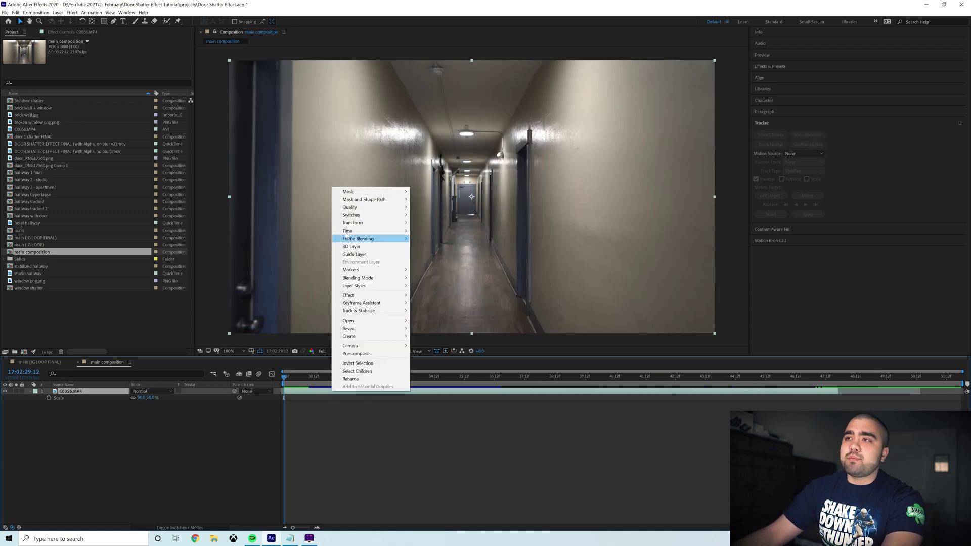
{"action": "left_click", "coordinate": [445, 231]}
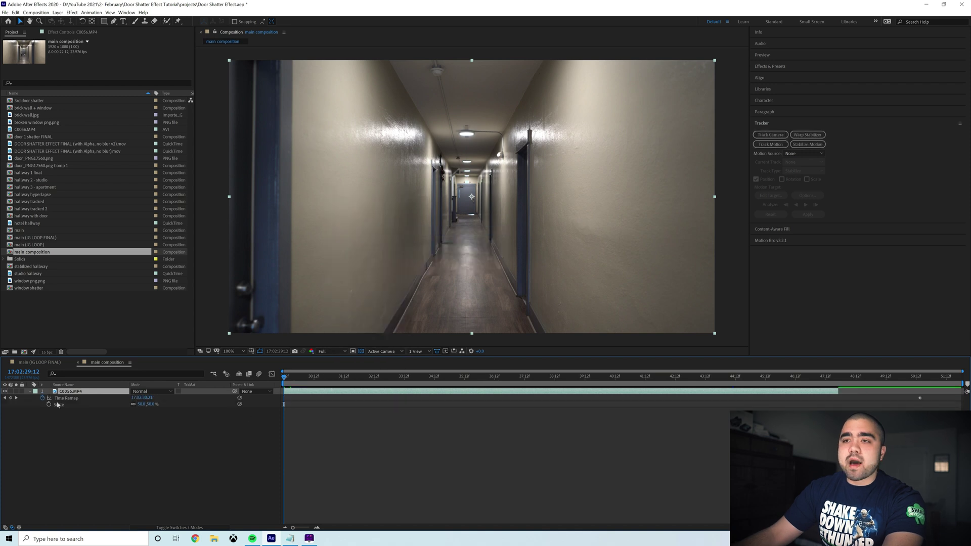
{"action": "left_click", "coordinate": [10, 399]}
{"action": "left_click_drag", "start_coordinate": [835, 386], "coordinate": [837, 382]}
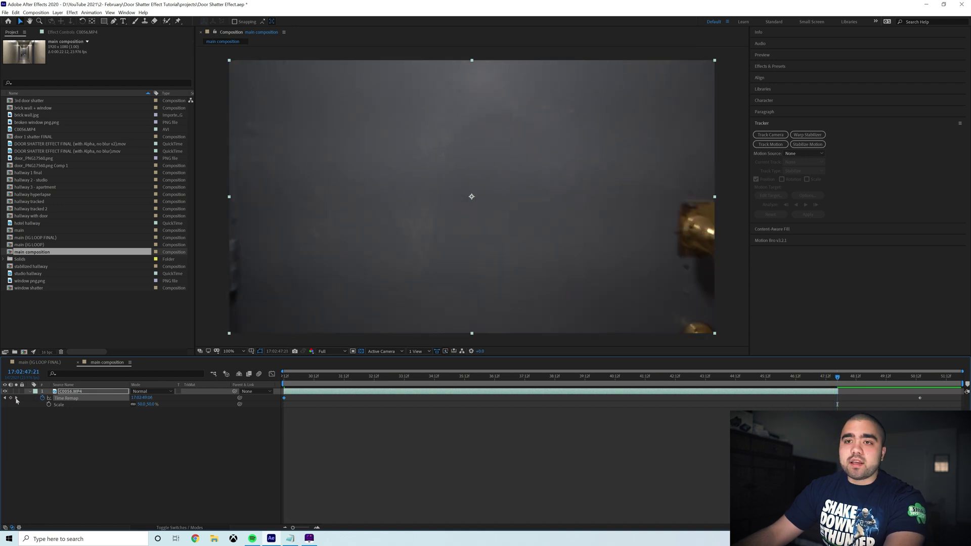
Step: Speed up the hallway footage by moving its end time-remap keyframe to about two seconds in, and trim the layer there
{"action": "left_click_drag", "start_coordinate": [837, 398], "coordinate": [362, 398]}
{"action": "left_click", "coordinate": [319, 376]}
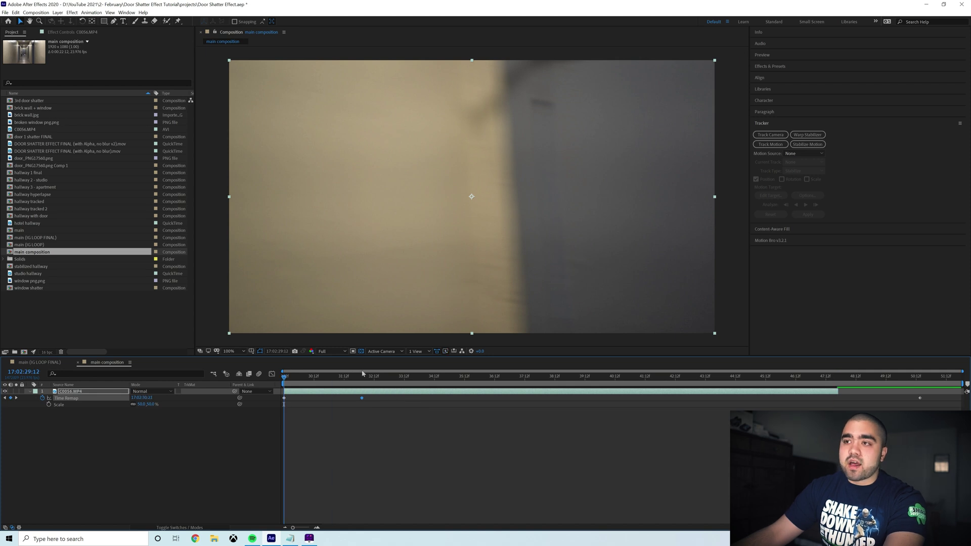
{"action": "key", "text": "space"}
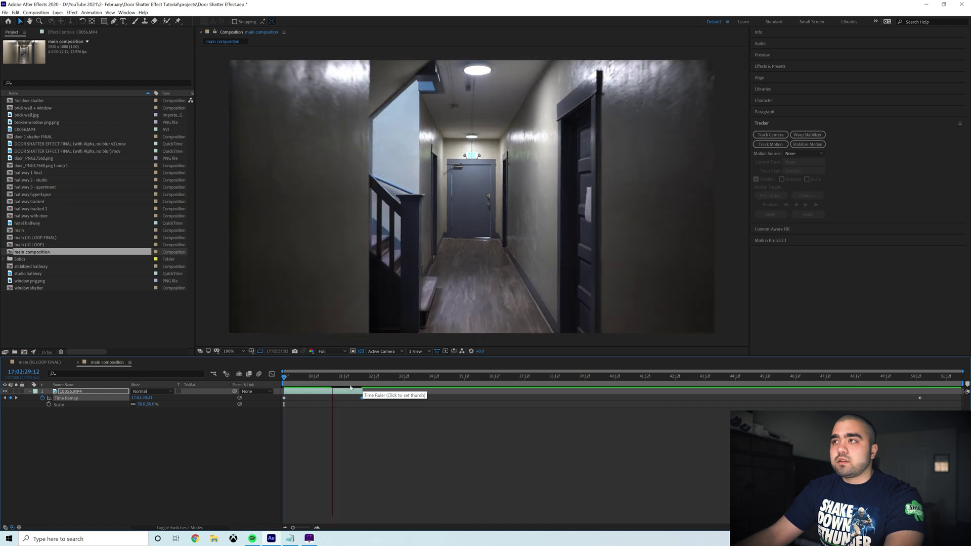
{"action": "key", "text": "space"}
{"action": "left_click_drag", "start_coordinate": [361, 398], "coordinate": [284, 378]}
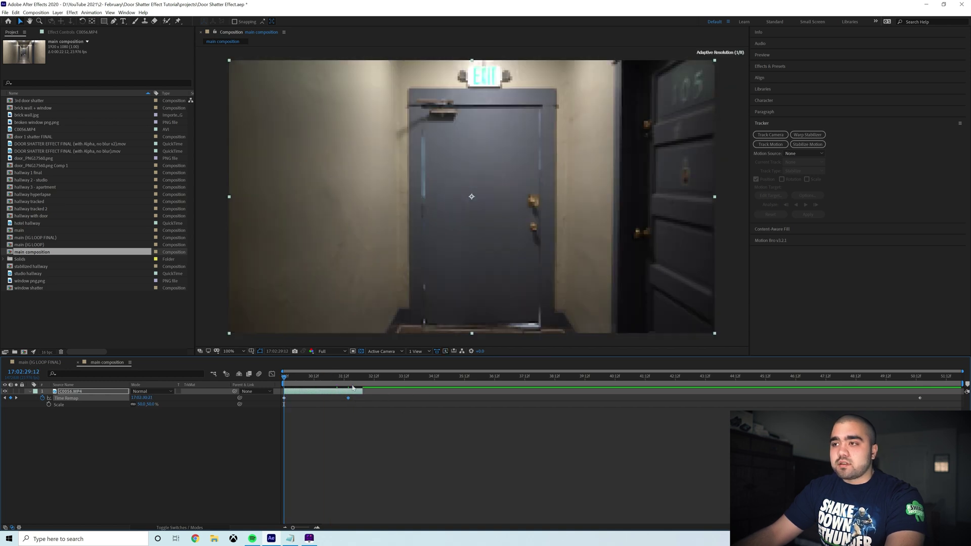
{"action": "left_click", "coordinate": [348, 378]}
{"action": "key", "text": "space"}
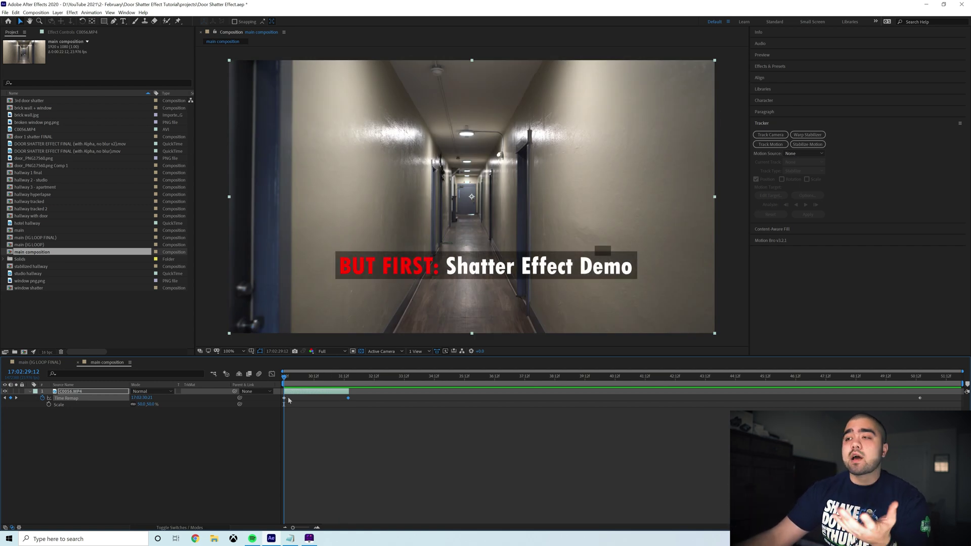
Step: Add brick wall.jpg as the top layer starting at about 17:02:32:05, after the hallway clip, and scale it to 72%
{"action": "left_click_drag", "start_coordinate": [50, 115], "coordinate": [366, 391]}
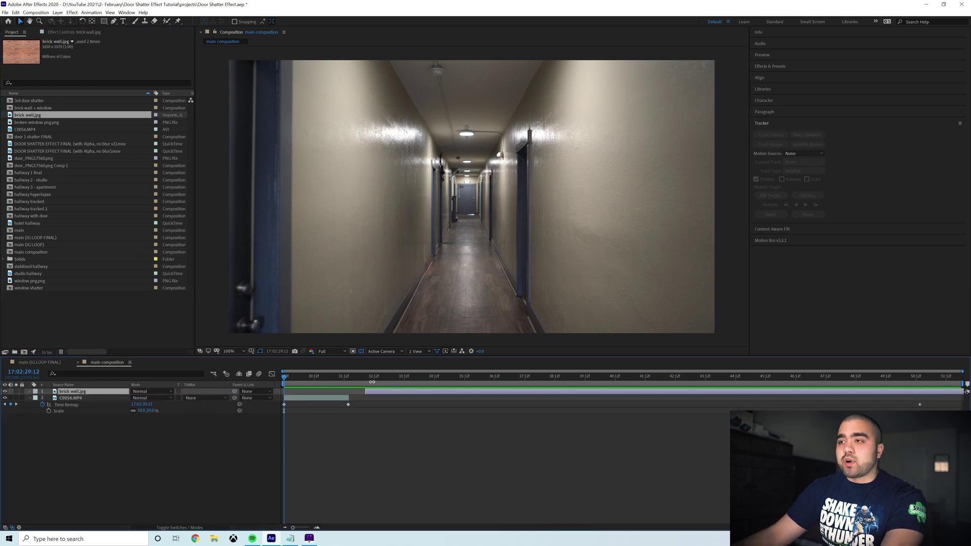
{"action": "key", "text": "s"}
{"action": "left_click_drag", "start_coordinate": [141, 398], "coordinate": [128, 397]}
Step: Apply the Shatter effect to the brick wall layer and set its view to Rendered
{"action": "left_click", "coordinate": [784, 65]}
{"action": "type", "text": "sha"}
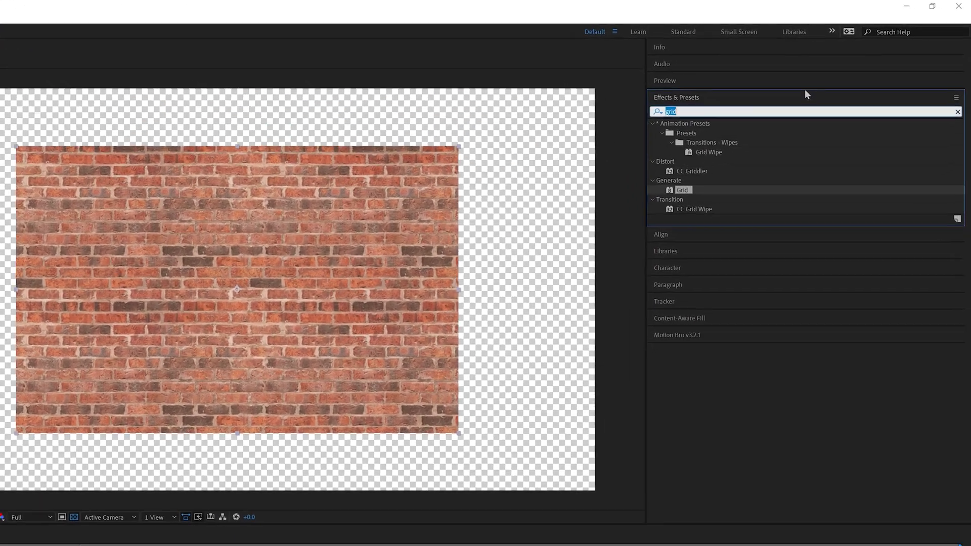
{"action": "type", "text": "tter"}
{"action": "left_click_drag", "start_coordinate": [682, 136], "coordinate": [397, 390]}
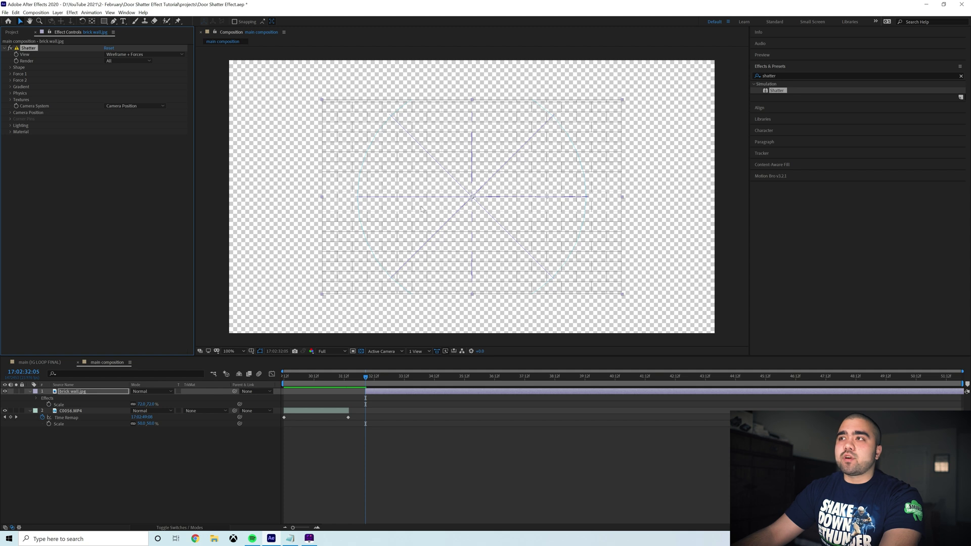
{"action": "left_click", "coordinate": [157, 54]}
{"action": "left_click", "coordinate": [158, 58]}
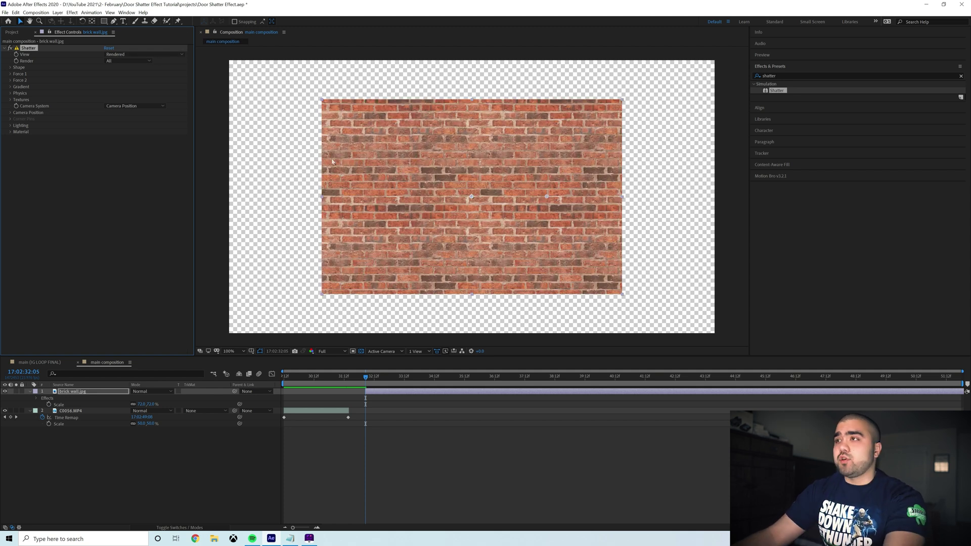
Step: Preview the default shatter animation on the brick wall from the layer's first frame
{"action": "mouse_move", "coordinate": [366, 377]}
{"action": "left_mouse_down"}
{"action": "mouse_move", "coordinate": [380, 379]}
{"action": "mouse_move", "coordinate": [365, 380]}
{"action": "left_mouse_up"}
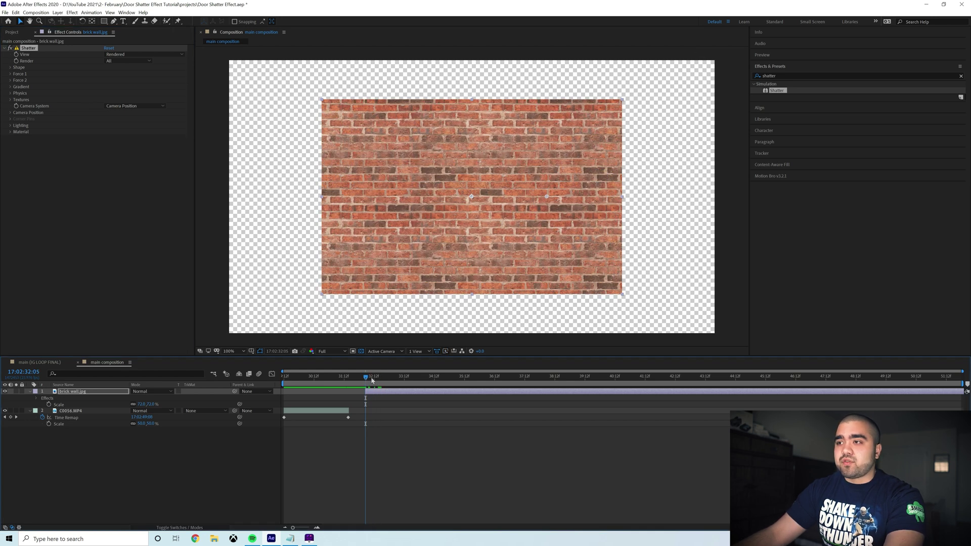
{"action": "key", "text": "space"}
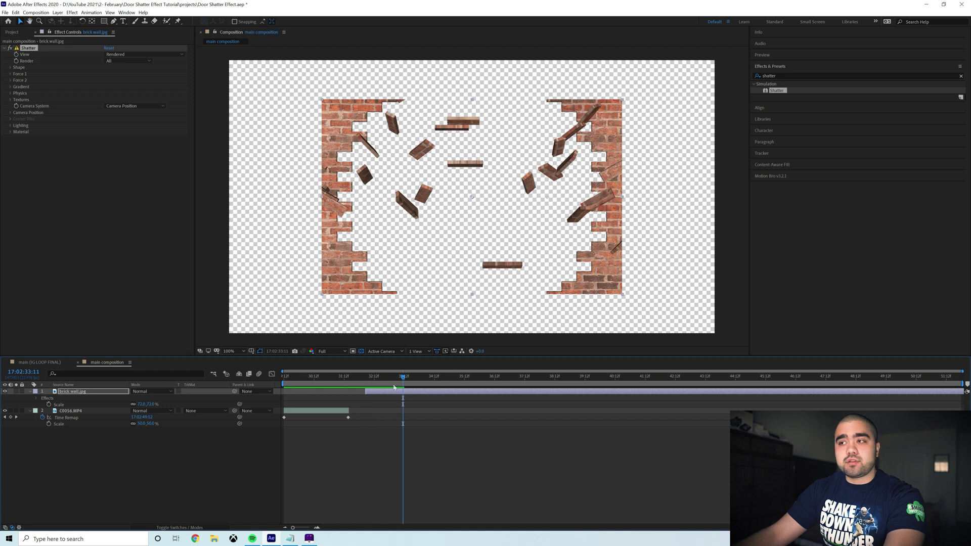
{"action": "key", "text": "space"}
{"action": "key", "text": "space"}
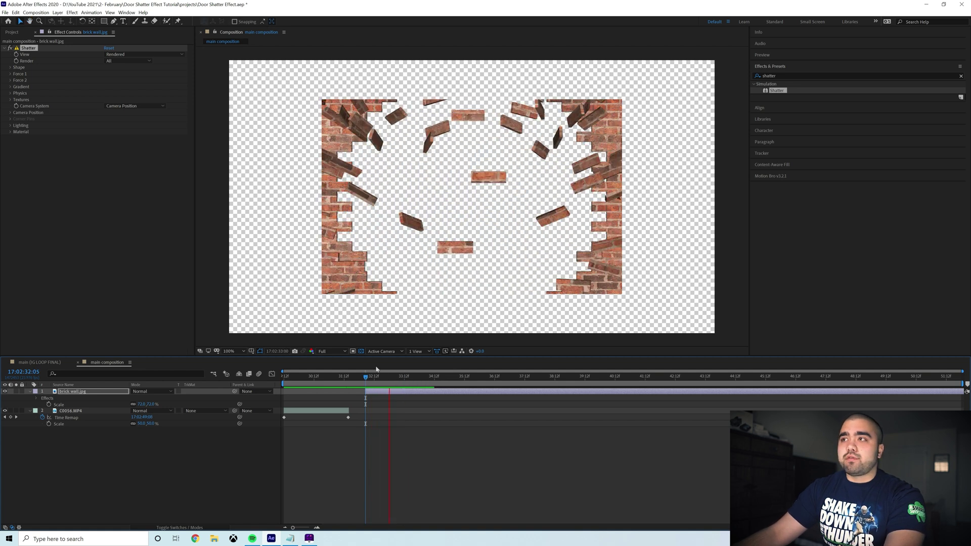
{"action": "key", "text": "space"}
Step: Try a higher Force 1 strength on the brick wall's Shatter effect and preview the explosion
{"action": "left_click_drag", "start_coordinate": [407, 380], "coordinate": [372, 378]}
{"action": "left_click", "coordinate": [10, 74]}
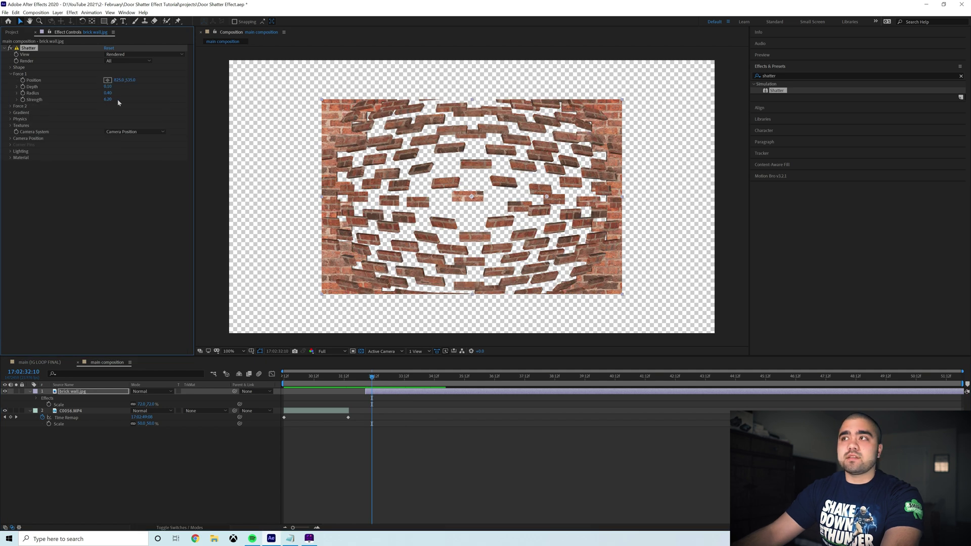
{"action": "left_click_drag", "start_coordinate": [118, 103], "coordinate": [159, 103]}
{"action": "key", "text": "space"}
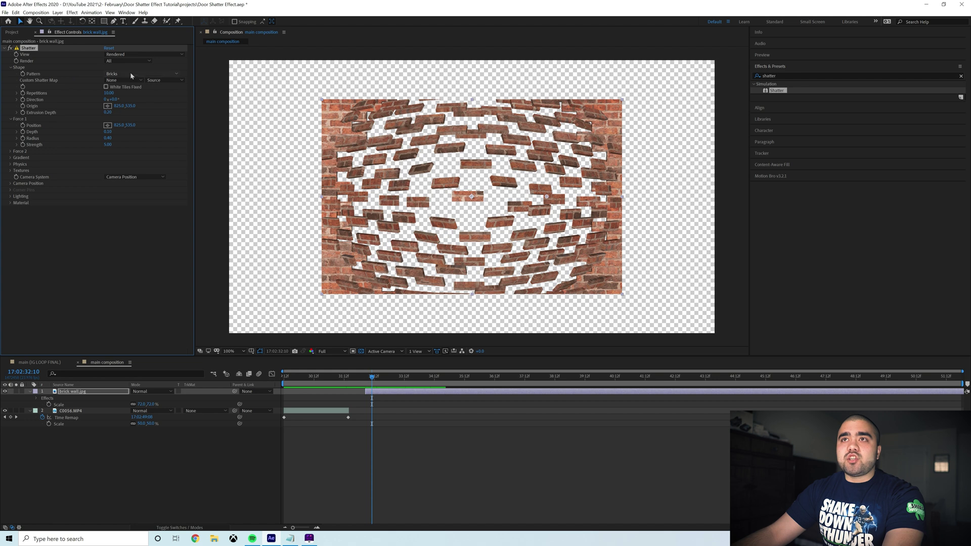
Step: Try the Eggs, Squares and Triangles 1 patterns in the Shatter effect and return the pattern to Bricks
{"action": "left_click", "coordinate": [131, 75]}
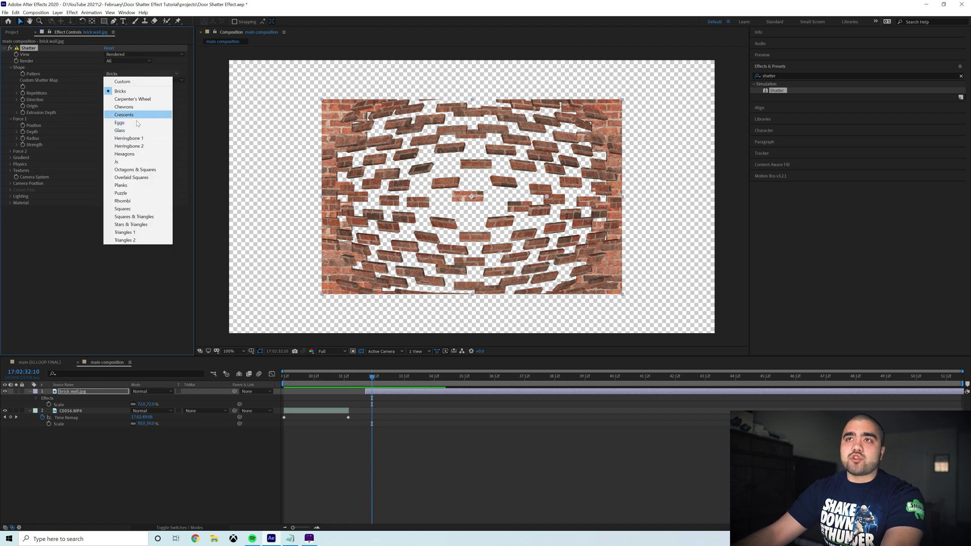
{"action": "left_click", "coordinate": [133, 122]}
{"action": "key", "text": "space"}
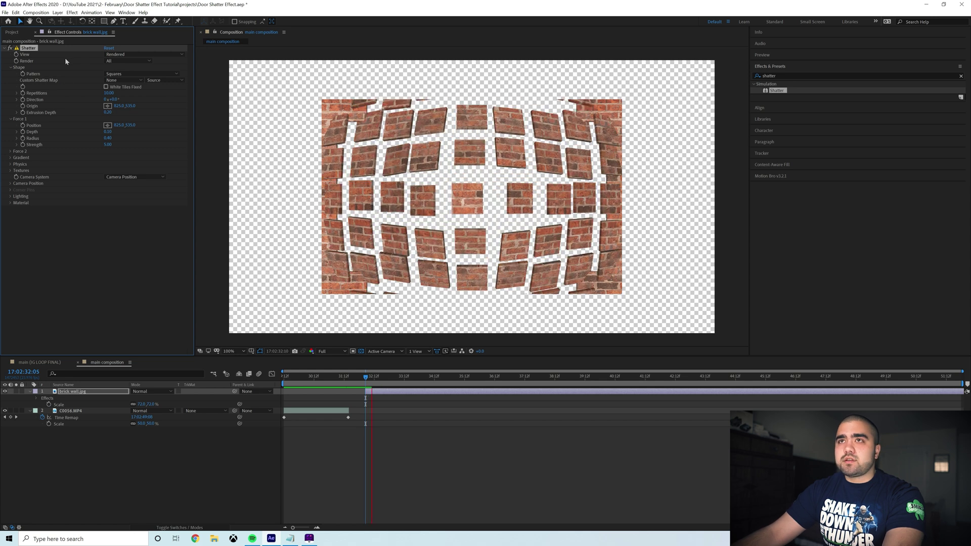
{"action": "left_click", "coordinate": [131, 74]}
{"action": "left_click", "coordinate": [142, 232]}
{"action": "key", "text": "ctrl+z"}
{"action": "key", "text": "ctrl+z"}
{"action": "left_click", "coordinate": [113, 74]}
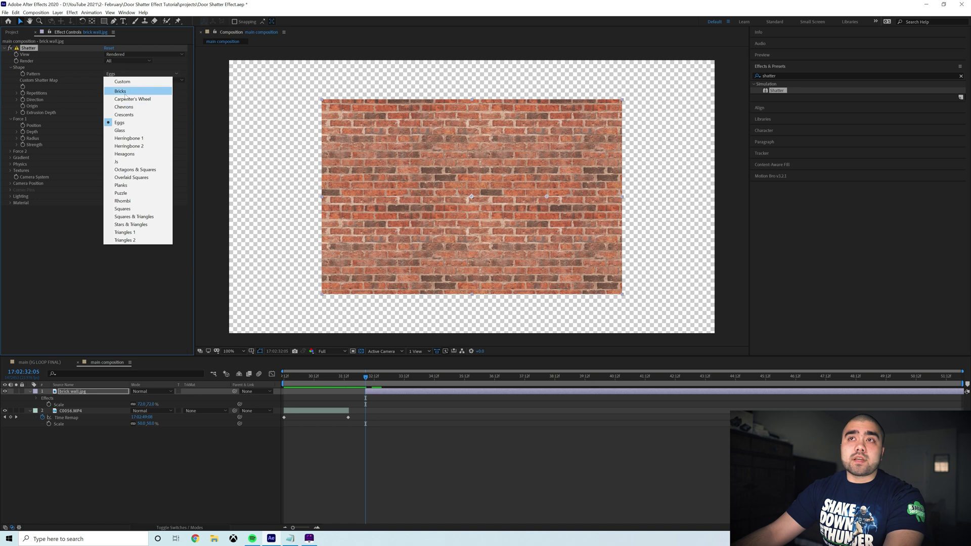
{"action": "left_click", "coordinate": [129, 91]}
Step: Try lowering the Shatter repetitions to 2.00 with the brick wall partly broken at 17:02:32:07, and preview the animation
{"action": "left_click_drag", "start_coordinate": [365, 377], "coordinate": [365, 377]}
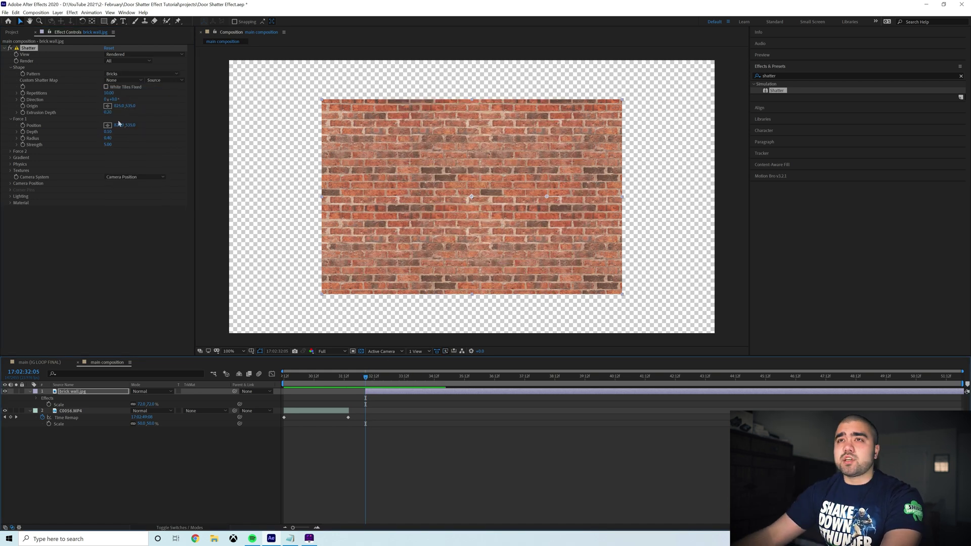
{"action": "left_click", "coordinate": [368, 380]}
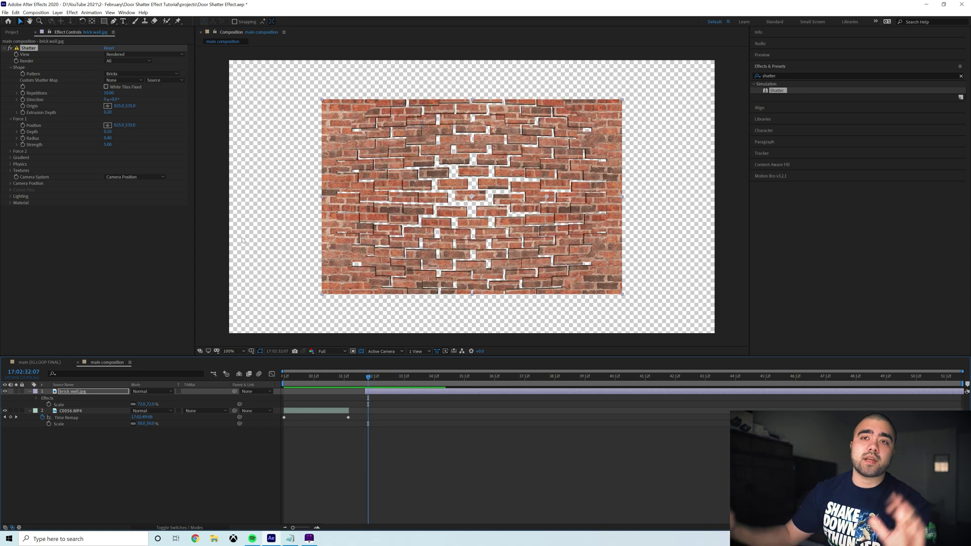
{"action": "left_click_drag", "start_coordinate": [110, 94], "coordinate": [83, 97]}
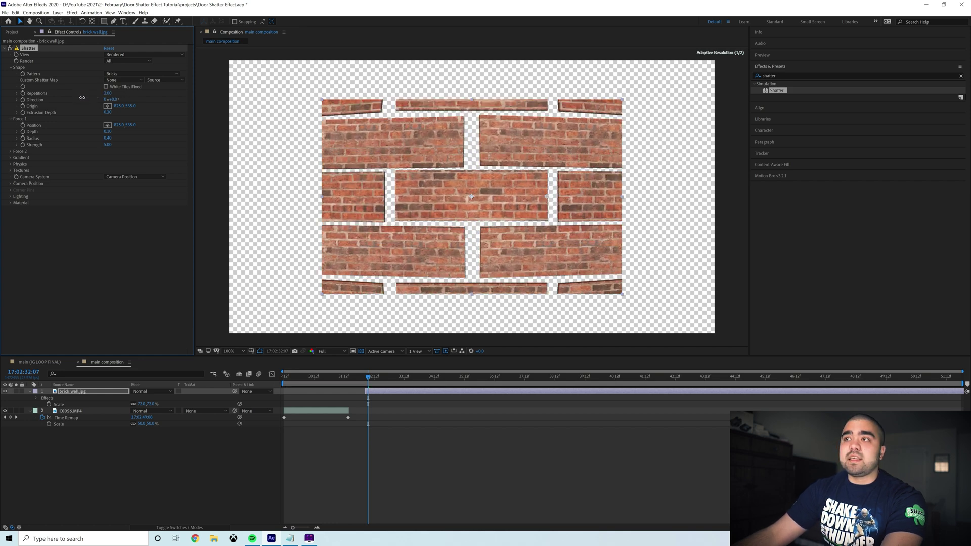
{"action": "key", "text": "space"}
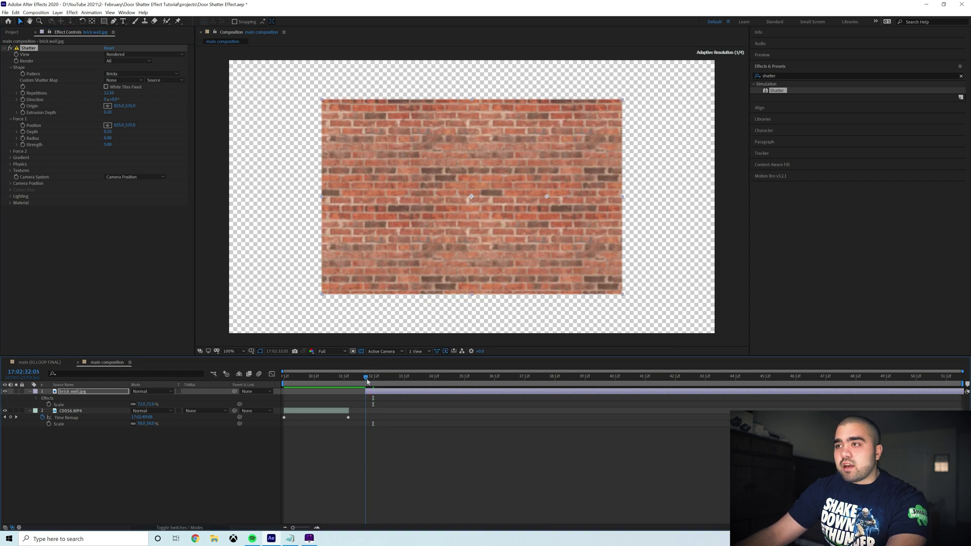
Step: Try shifting the Shatter pattern's Origin on the brick wall at 17:02:32:07 and preview how the break lines move
{"action": "left_click_drag", "start_coordinate": [368, 381], "coordinate": [368, 382]}
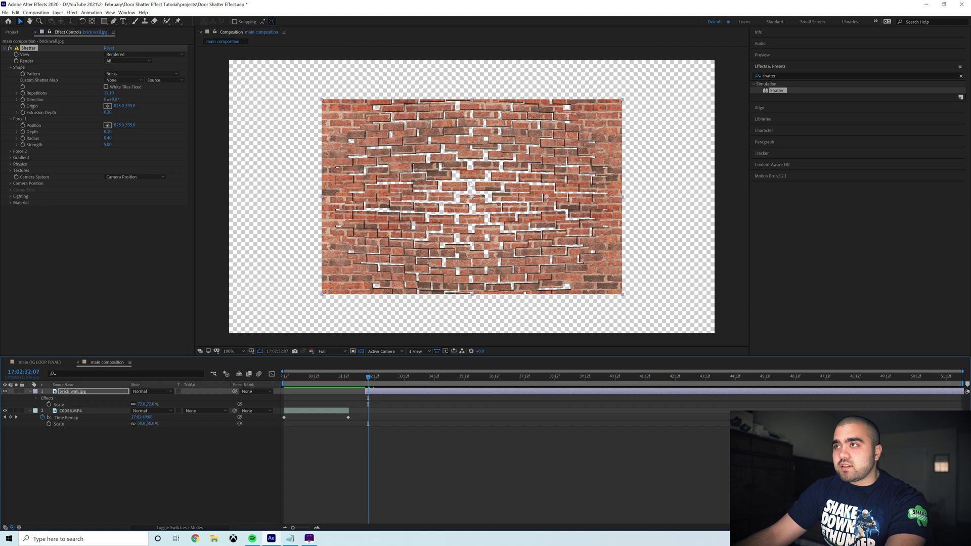
{"action": "key", "text": "period"}
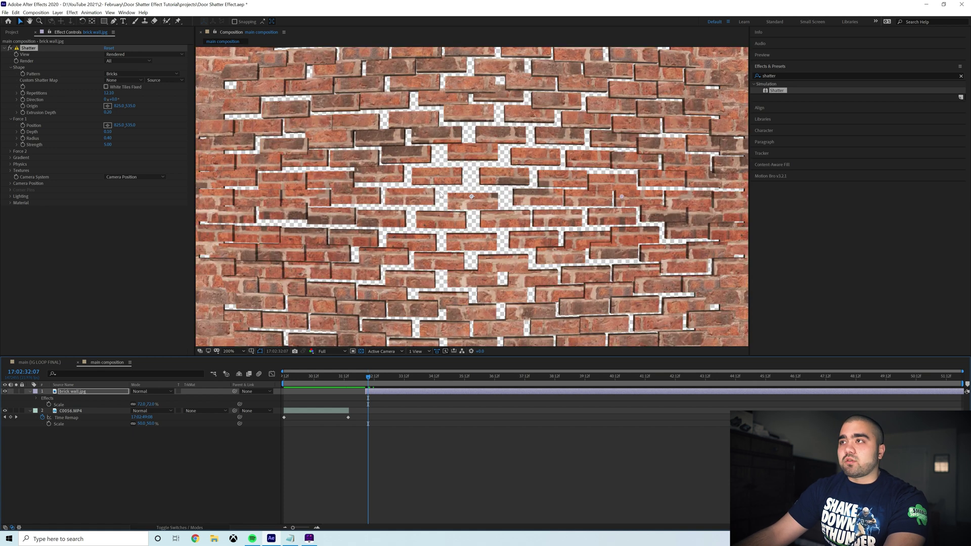
{"action": "left_click_drag", "start_coordinate": [112, 99], "coordinate": [144, 101]}
{"action": "key", "text": "ctrl+z"}
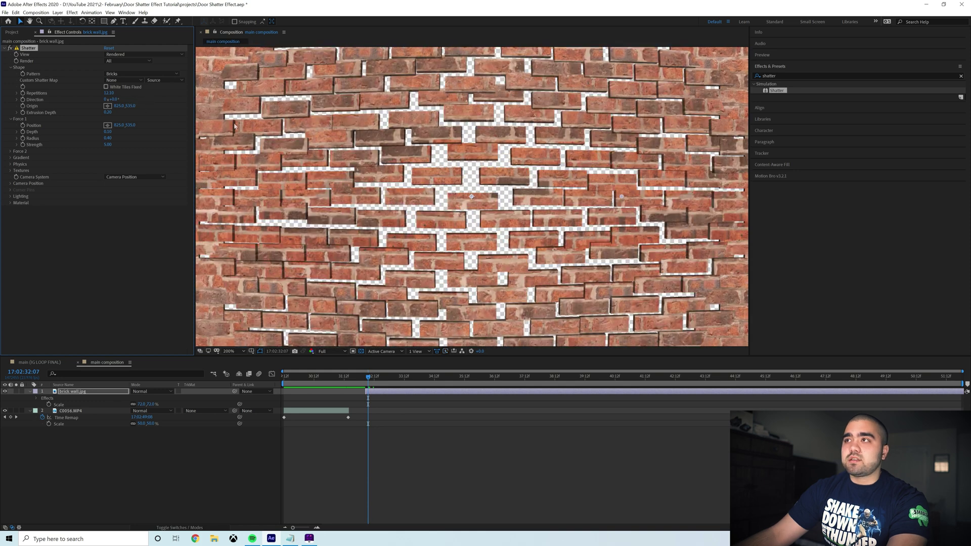
{"action": "left_click_drag", "start_coordinate": [132, 107], "coordinate": [114, 92]}
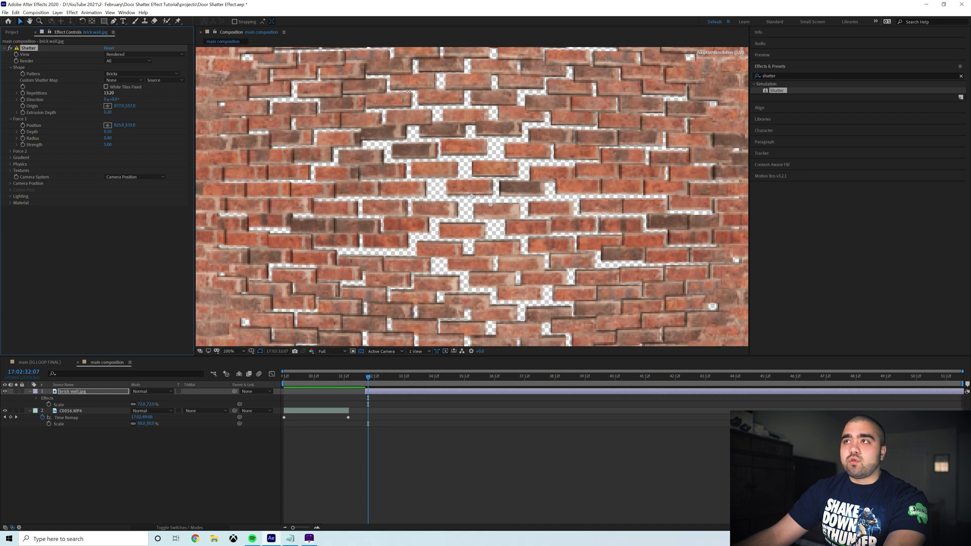
{"action": "scroll", "coordinate": [573, 186], "scroll_direction": "down", "scroll_amount": 1}
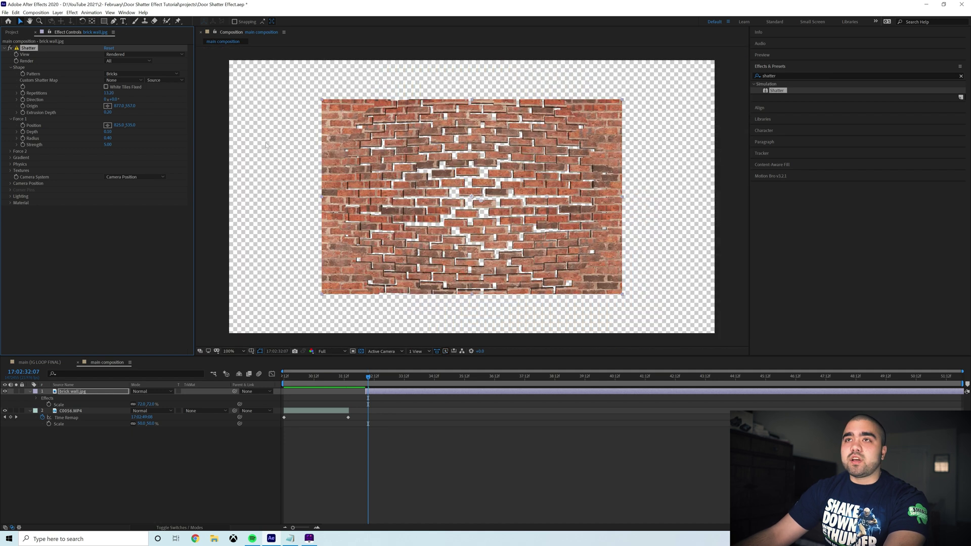
{"action": "left_click_drag", "start_coordinate": [118, 106], "coordinate": [111, 106]}
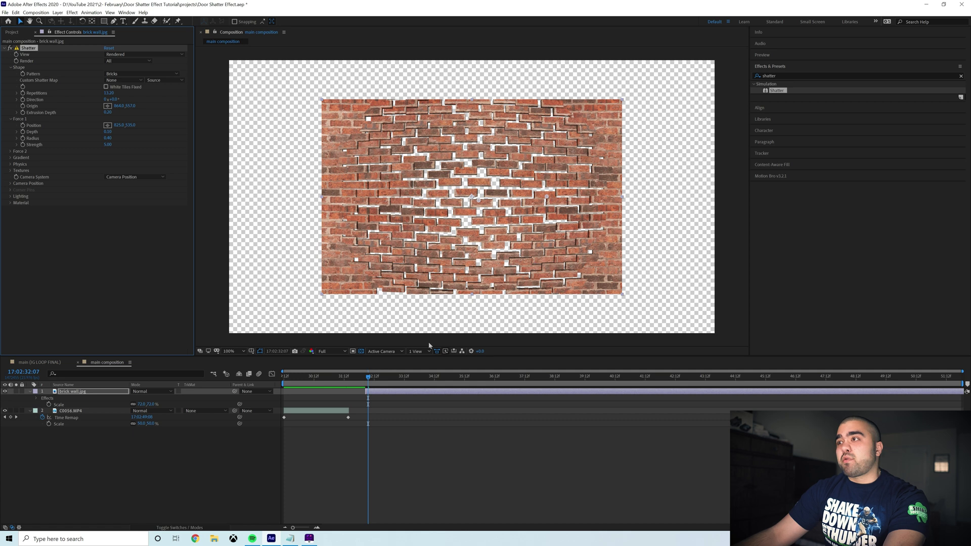
{"action": "key", "text": "space"}
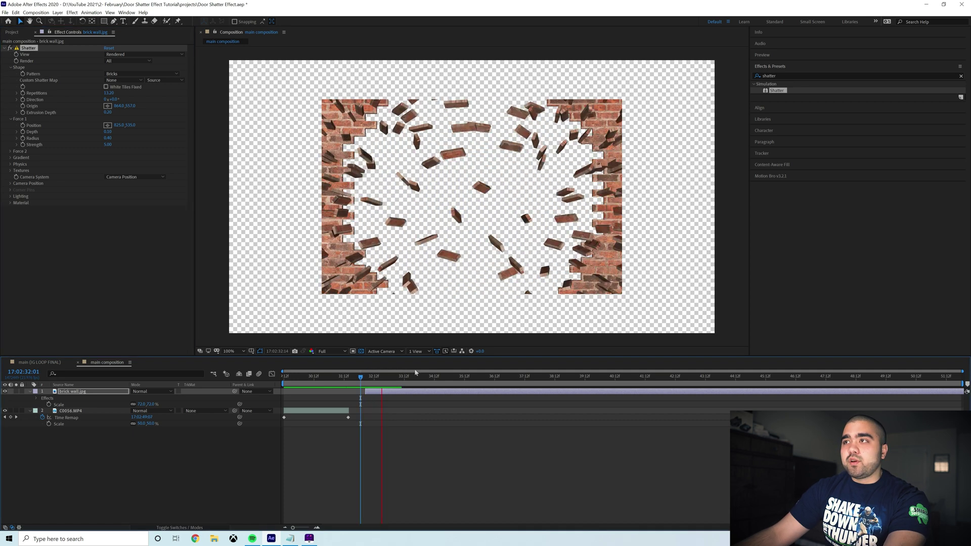
{"action": "left_click_drag", "start_coordinate": [423, 376], "coordinate": [368, 383]}
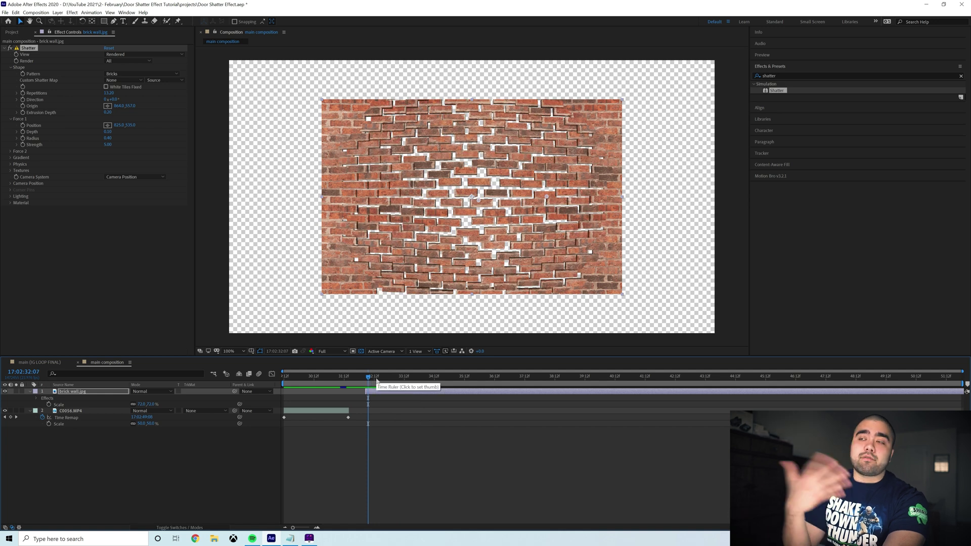
Step: Try a higher Extrusion Depth on the brick wall's Shatter effect at 17:02:32:12 and preview the thicker pieces
{"action": "left_click", "coordinate": [376, 381]}
{"action": "left_click_drag", "start_coordinate": [375, 381], "coordinate": [376, 381]}
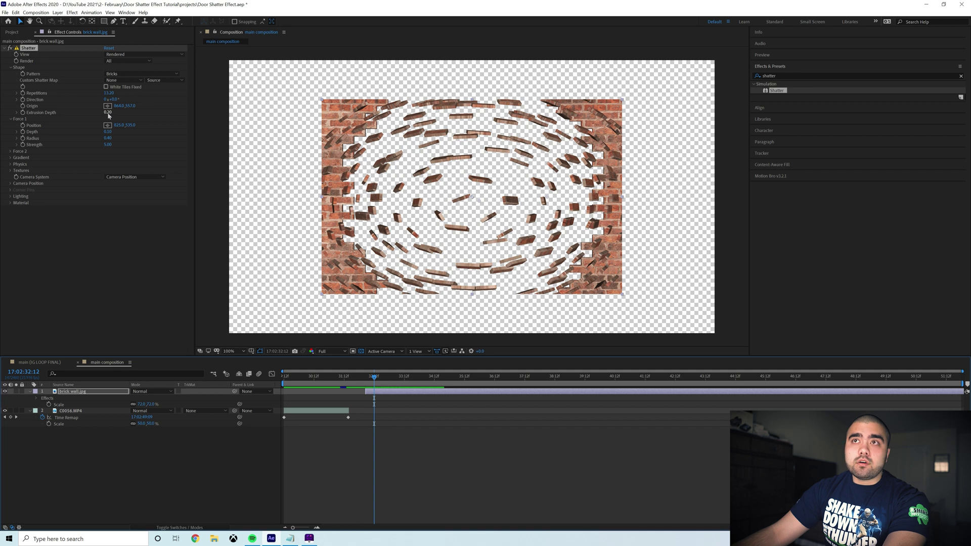
{"action": "left_click_drag", "start_coordinate": [109, 113], "coordinate": [116, 111]}
{"action": "key", "text": "space"}
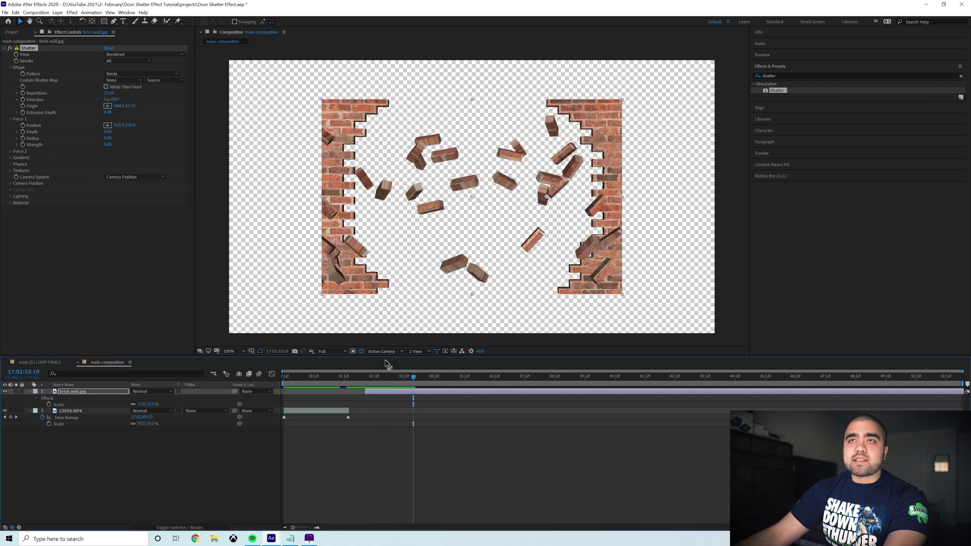
{"action": "left_click", "coordinate": [367, 377]}
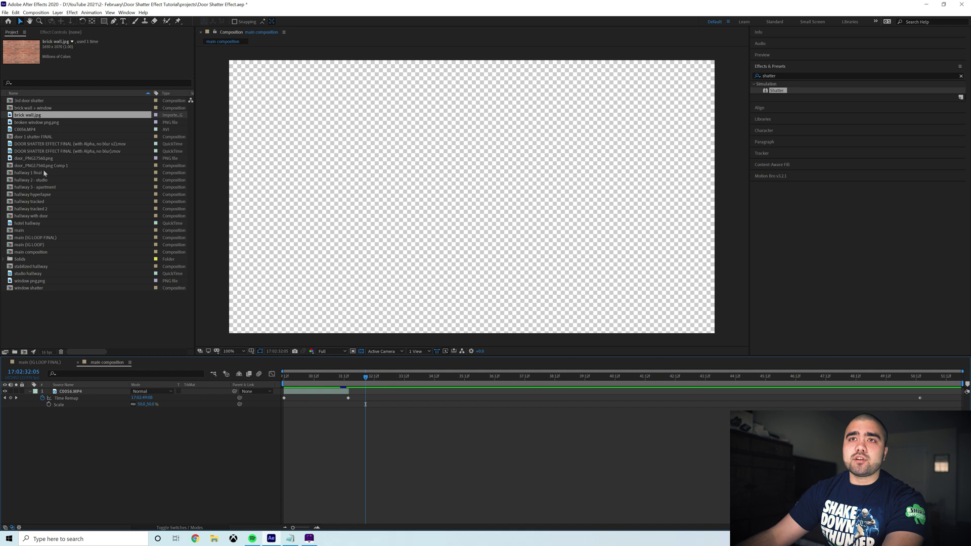
Step: Place broken window png.png in the main composition from 17:02:32:05 and apply a Shatter effect with the Rendered view
{"action": "left_click_drag", "start_coordinate": [41, 124], "coordinate": [333, 355]}
{"action": "left_click_drag", "start_coordinate": [363, 388], "coordinate": [365, 389]}
{"action": "left_click_drag", "start_coordinate": [785, 92], "coordinate": [433, 393]}
{"action": "left_click", "coordinate": [129, 55]}
{"action": "left_click", "coordinate": [132, 63]}
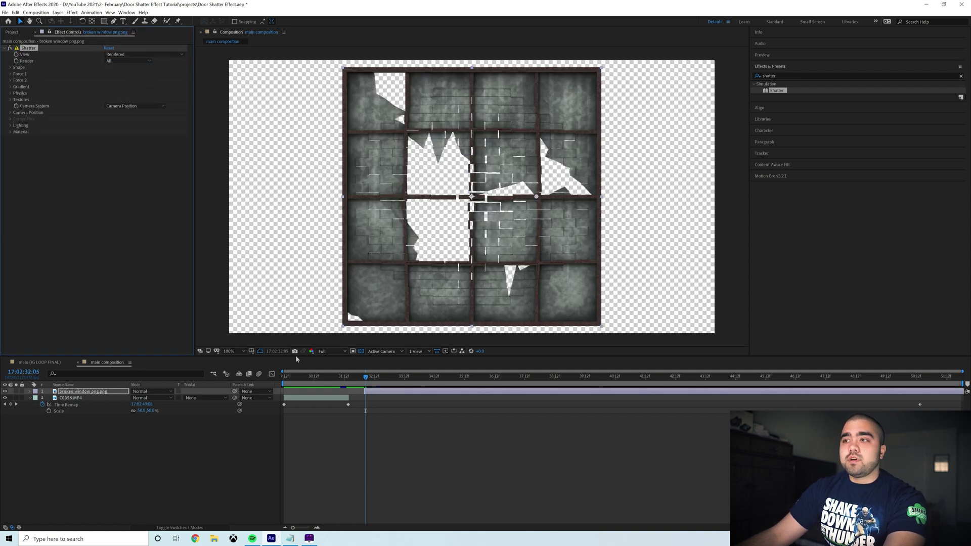
Step: Set the broken window's Shatter pattern to Glass and preview the animation
{"action": "left_click_drag", "start_coordinate": [362, 386], "coordinate": [374, 384]}
{"action": "left_click_drag", "start_coordinate": [376, 384], "coordinate": [368, 382]}
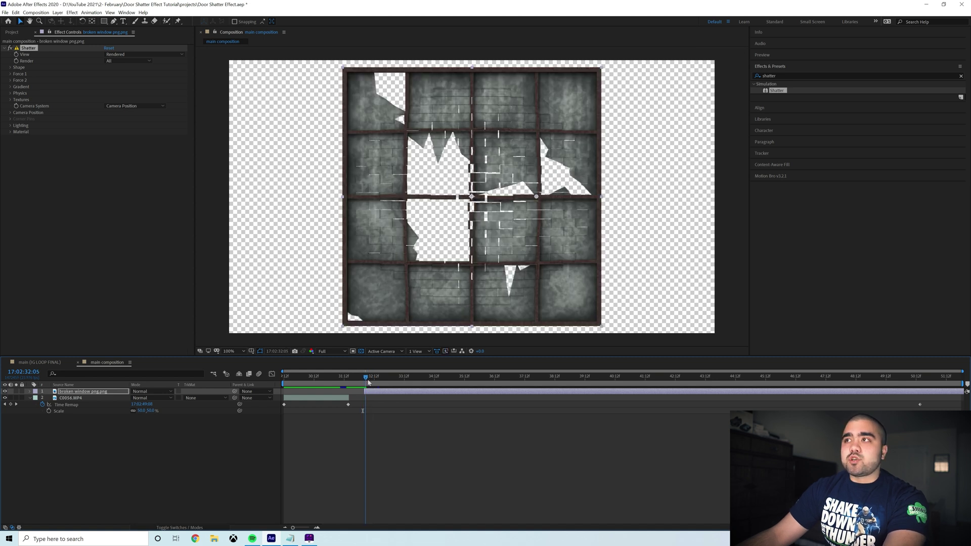
{"action": "left_click", "coordinate": [10, 74]}
{"action": "left_click", "coordinate": [10, 68]}
{"action": "left_click", "coordinate": [142, 74]}
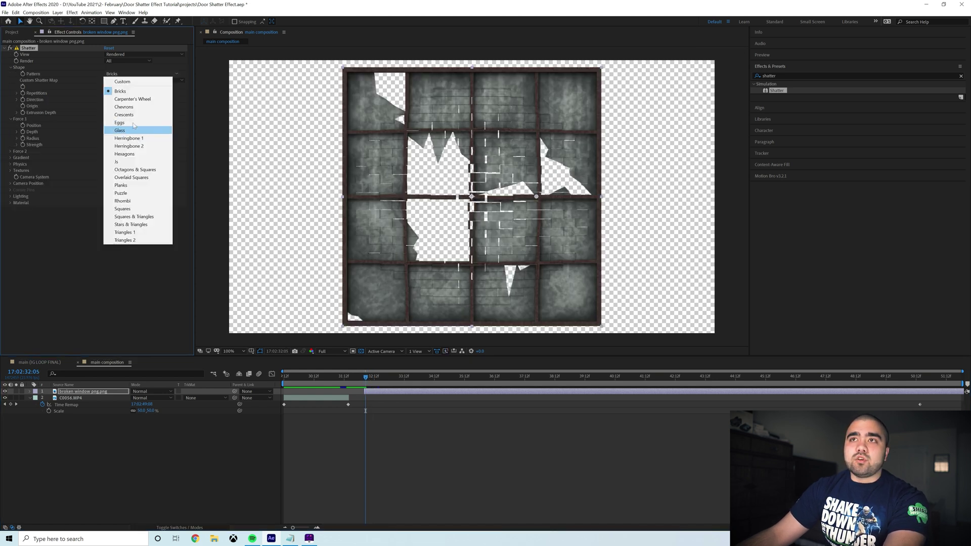
{"action": "left_click", "coordinate": [134, 129]}
{"action": "key", "text": "space"}
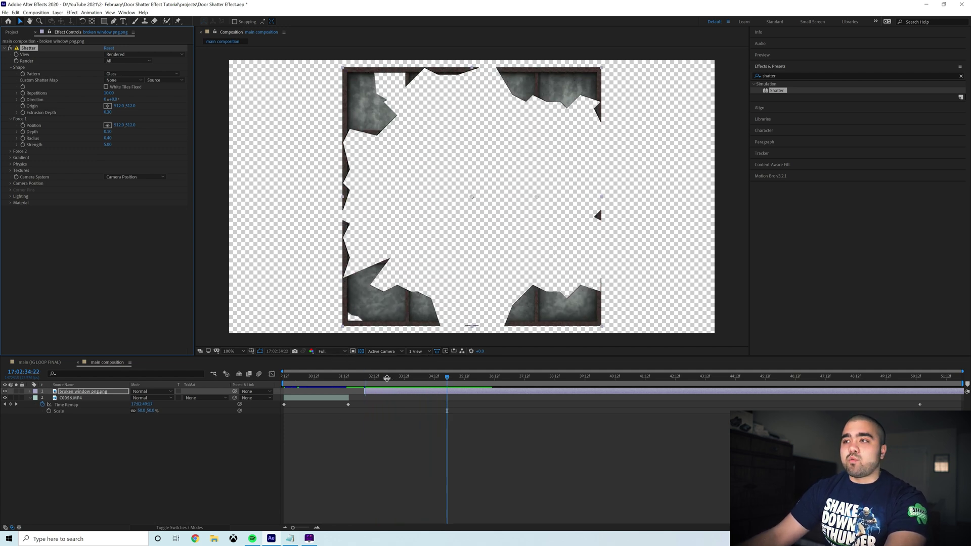
Step: Try a lower Extrusion Depth on the window shards at 17:02:32:13 and preview the shatter from the layer's start
{"action": "left_click_drag", "start_coordinate": [387, 378], "coordinate": [375, 379]}
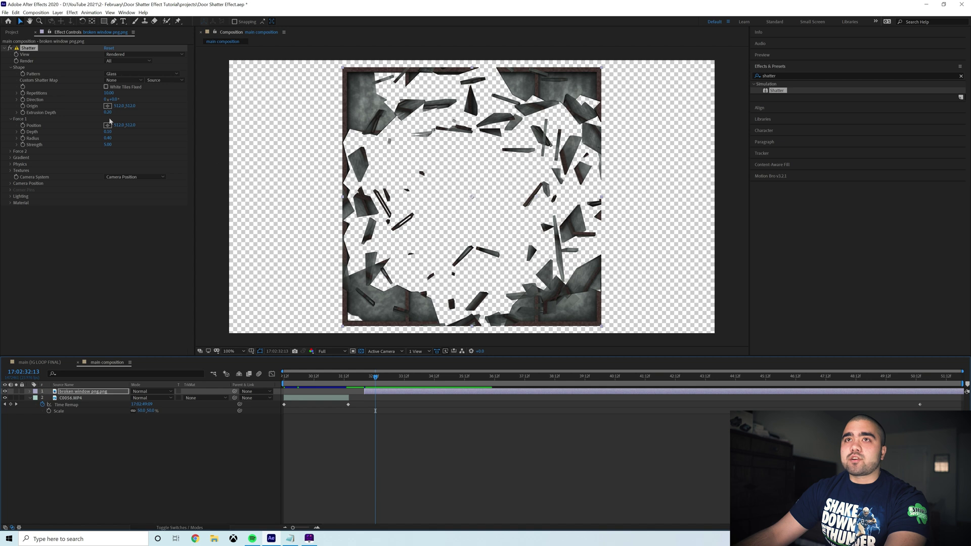
{"action": "left_click_drag", "start_coordinate": [112, 115], "coordinate": [106, 112]}
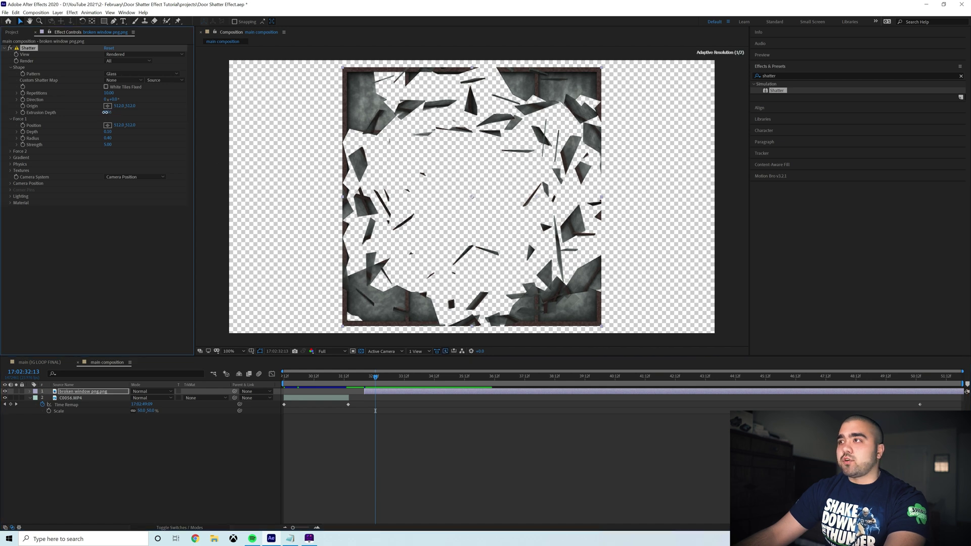
{"action": "left_click", "coordinate": [364, 377]}
{"action": "key", "text": "space"}
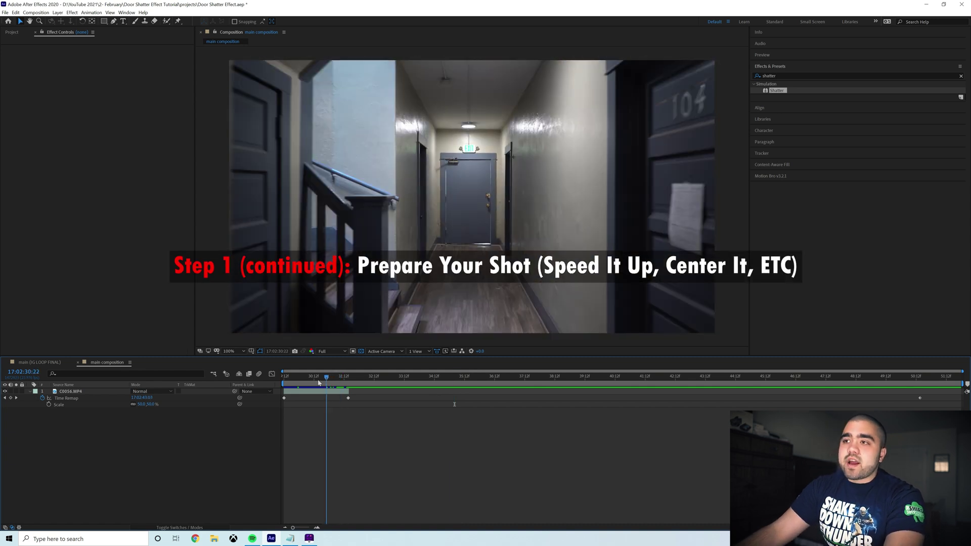
Step: Preview the sped-up hallway footage from its start and check the door's framing along the clip
{"action": "left_click_drag", "start_coordinate": [318, 382], "coordinate": [283, 380]}
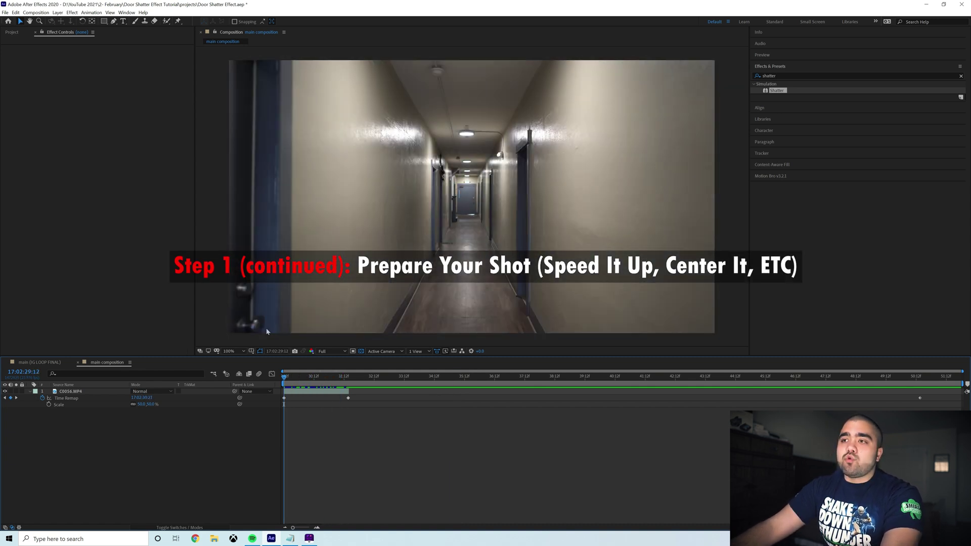
{"action": "key", "text": "space"}
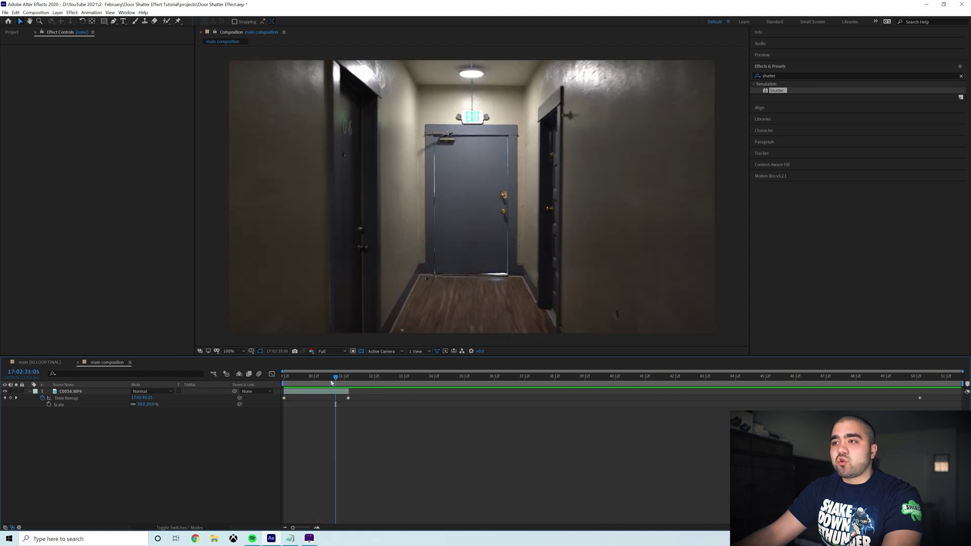
{"action": "left_click", "coordinate": [302, 380]}
{"action": "left_click_drag", "start_coordinate": [302, 379], "coordinate": [325, 378]}
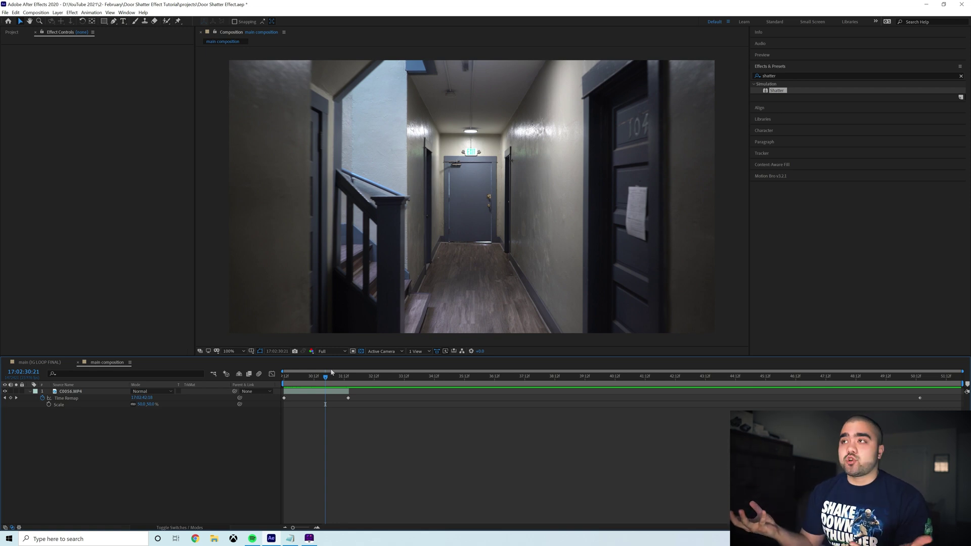
Step: Add an adjustment layer above the hallway clip and trim its end to the clip's end at 17:02:31:15
{"action": "left_click", "coordinate": [332, 391]}
{"action": "right_click", "coordinate": [336, 452]}
{"action": "mouse_move", "coordinate": [399, 457]}
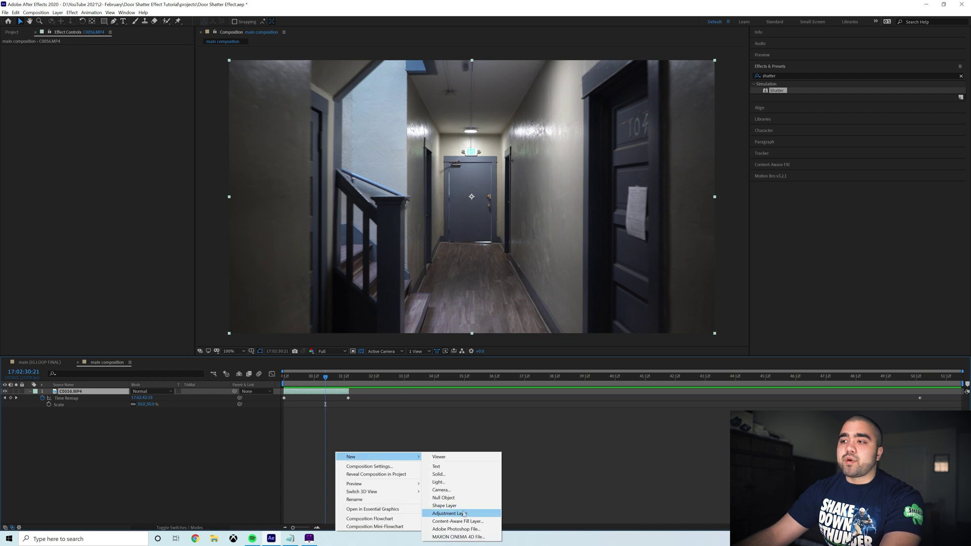
{"action": "left_click", "coordinate": [465, 513]}
{"action": "left_click_drag", "start_coordinate": [342, 381], "coordinate": [347, 382]}
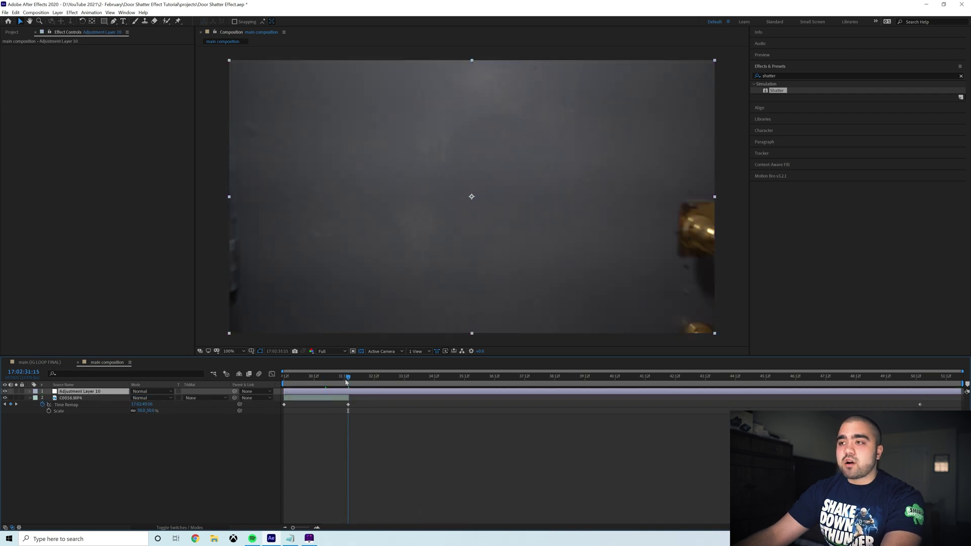
{"action": "key", "text": "alt+bracketright"}
Step: Apply the Grid effect to the adjustment layer, working from the first frame of the composition
{"action": "key", "text": "Home"}
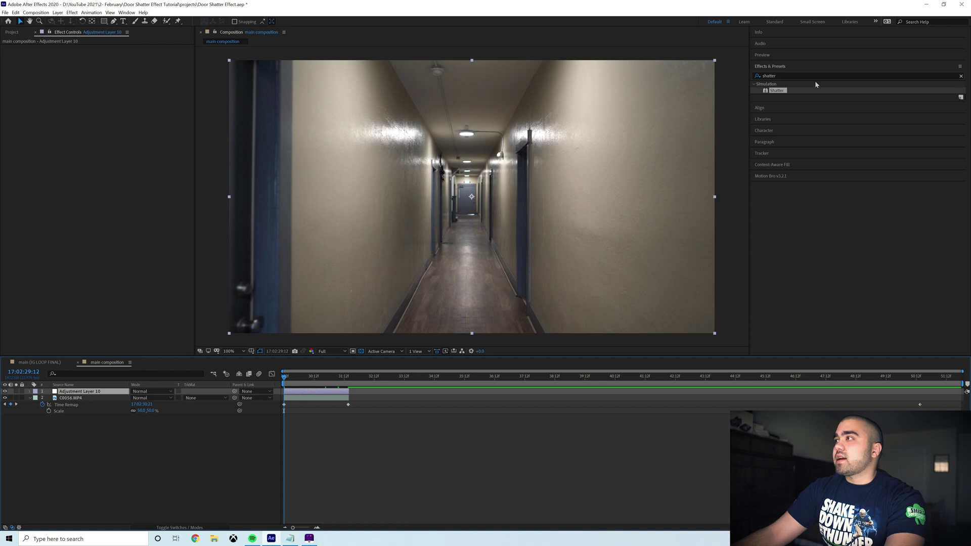
{"action": "left_click", "coordinate": [807, 75]}
{"action": "type", "text": "grid"}
{"action": "left_click_drag", "start_coordinate": [774, 129], "coordinate": [319, 393]}
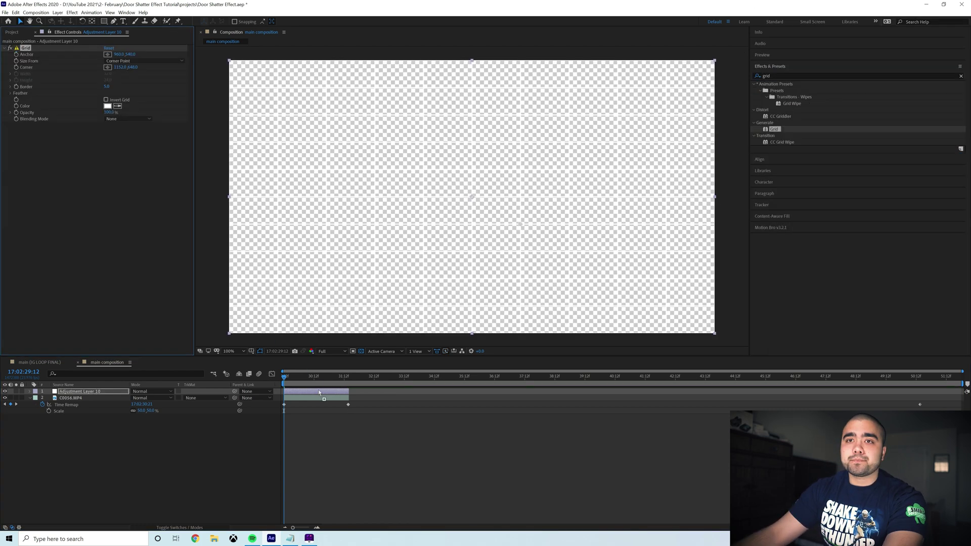
Step: Set the Grid's blending mode to Normal and its Corner to about 1960, 1113, leaving only a centre cross
{"action": "left_click", "coordinate": [128, 119]}
{"action": "left_click", "coordinate": [122, 135]}
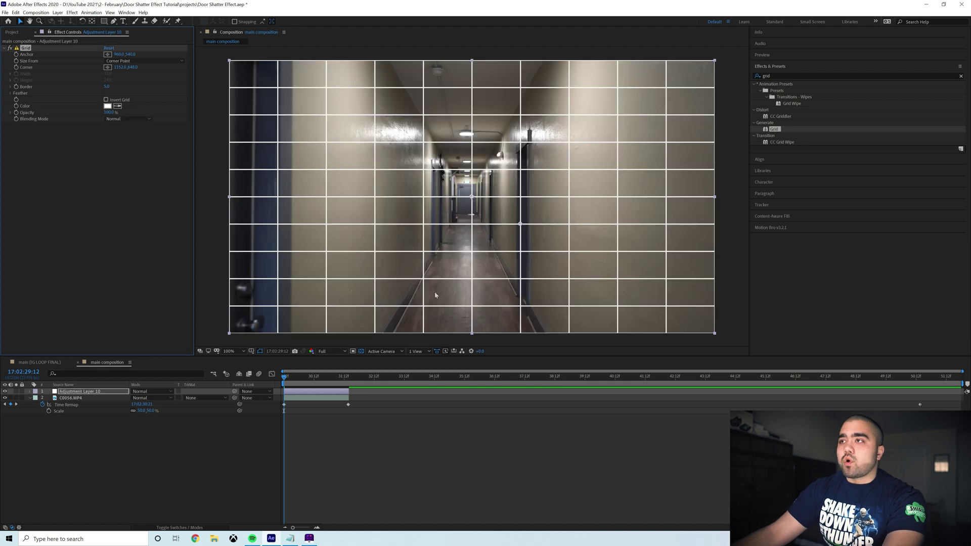
{"action": "left_click_drag", "start_coordinate": [118, 68], "coordinate": [414, 91]}
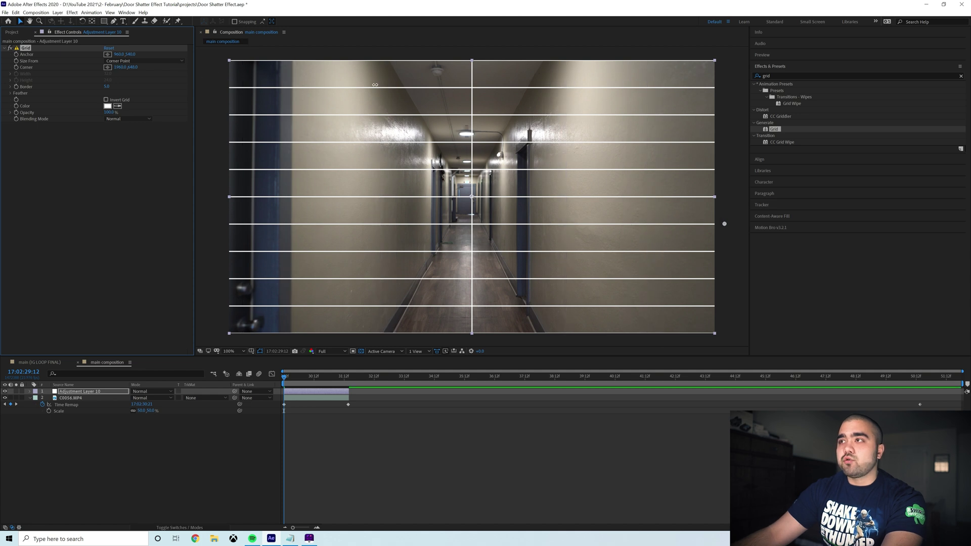
{"action": "left_click_drag", "start_coordinate": [157, 71], "coordinate": [295, 84]}
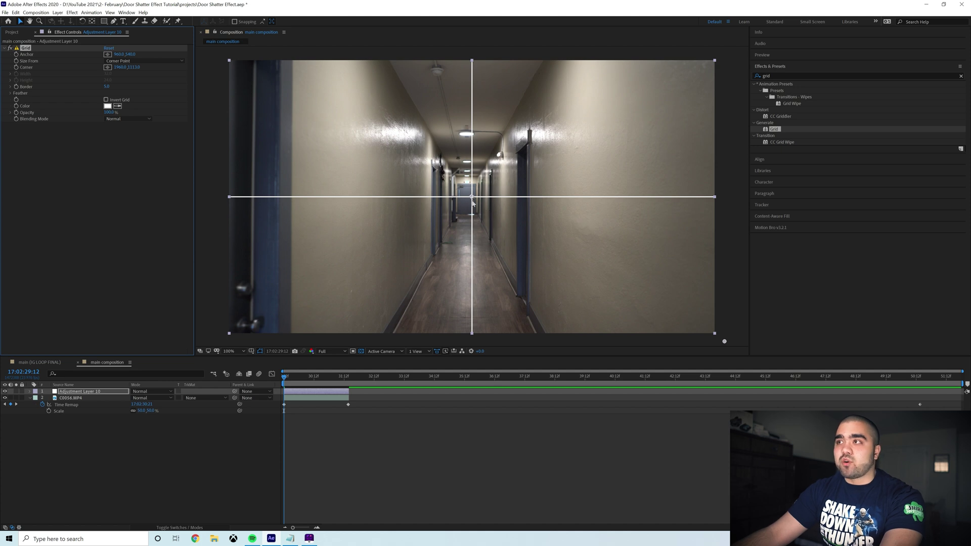
Step: Try shifting the hallway clip horizontally through its Position property and undo the shift
{"action": "left_click", "coordinate": [316, 399]}
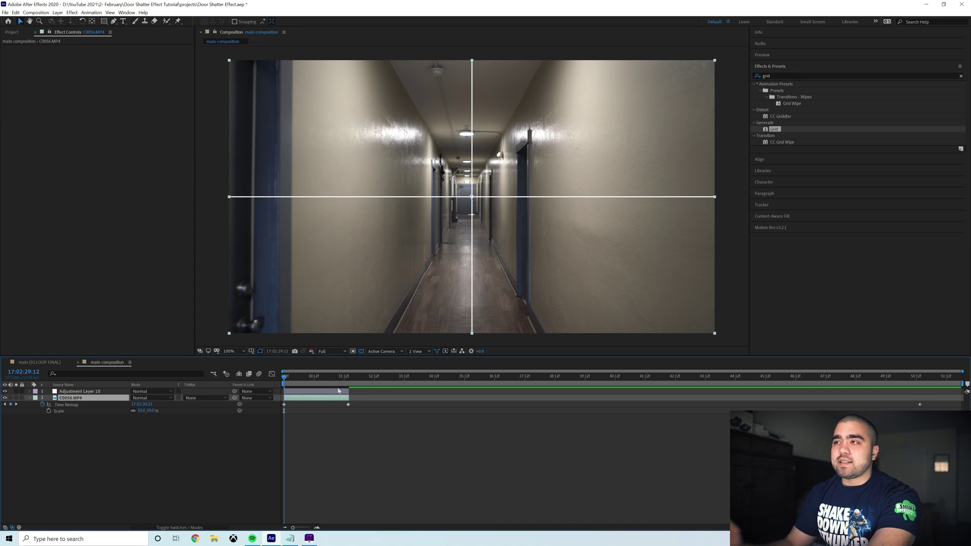
{"action": "key", "text": "p"}
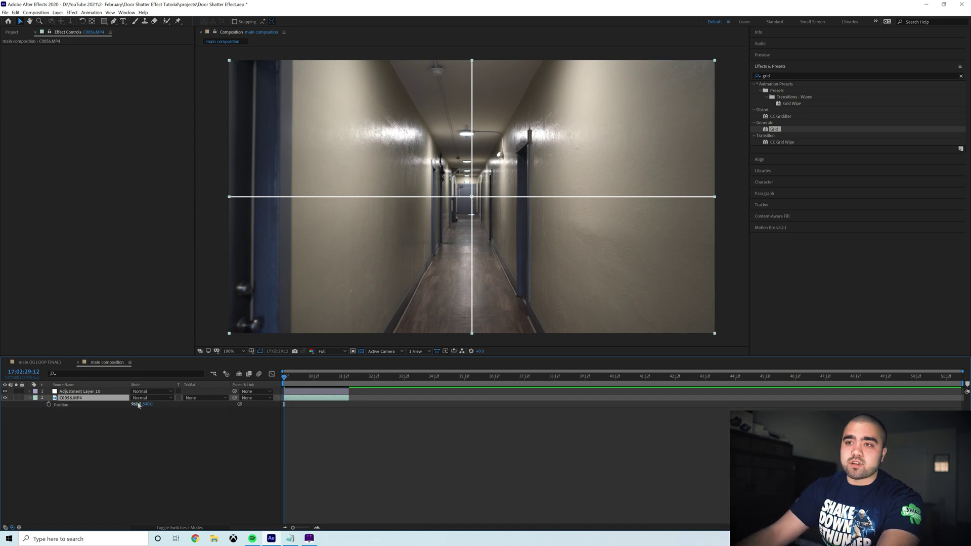
{"action": "left_click_drag", "start_coordinate": [138, 404], "coordinate": [179, 404]}
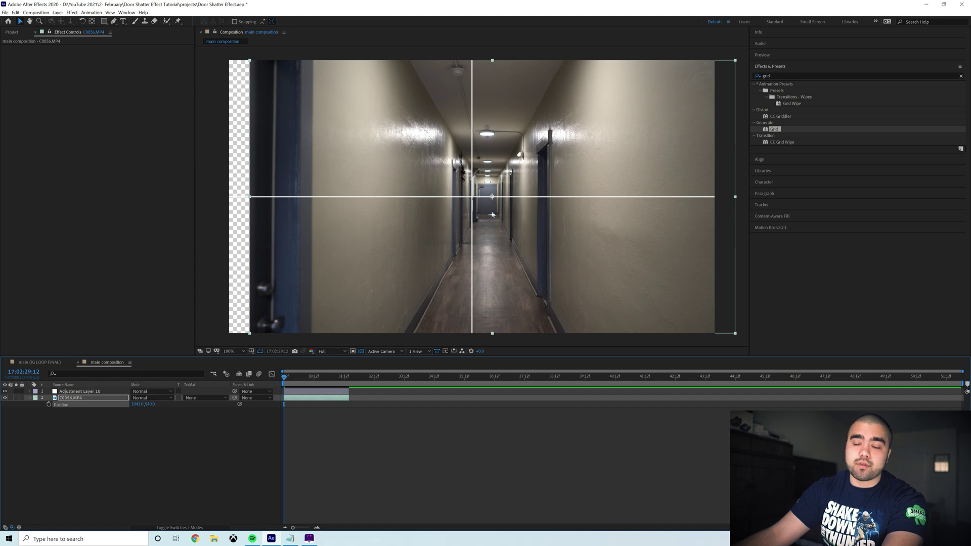
{"action": "key", "text": "ctrl+z"}
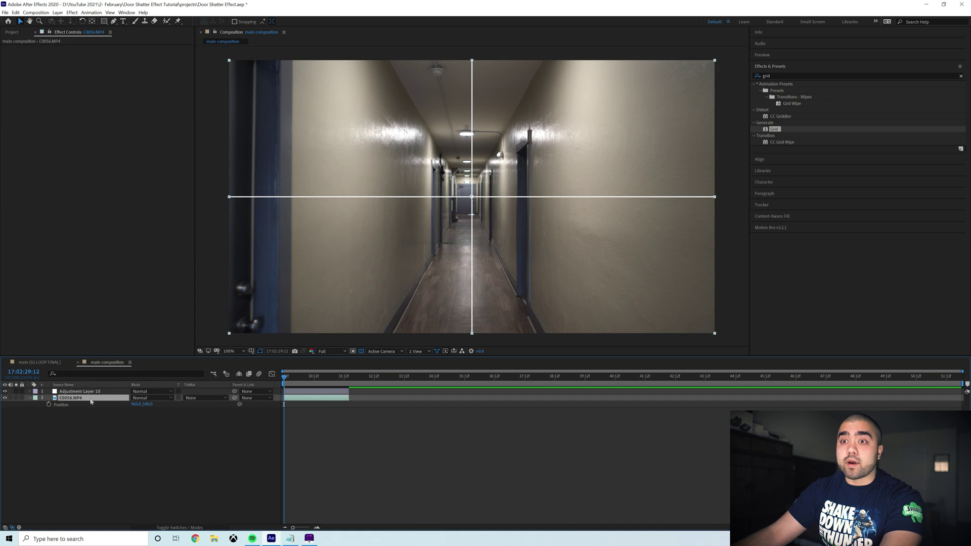
Step: Keyframe the hallway clip's Position at 17:02:29:12, 29:16 and 29:20, centring the far door on the grid guide
{"action": "left_click", "coordinate": [48, 405]}
{"action": "left_click_drag", "start_coordinate": [135, 407], "coordinate": [141, 403]}
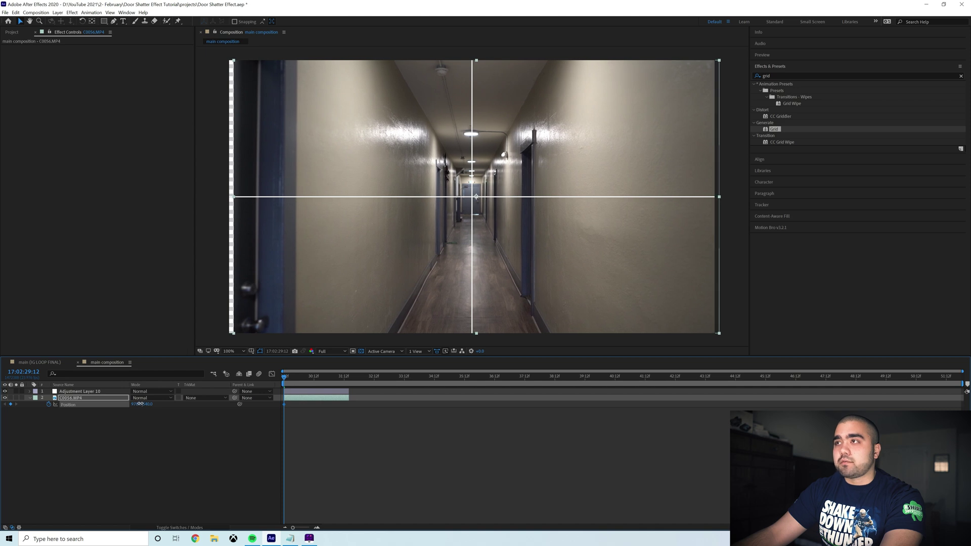
{"action": "left_click_drag", "start_coordinate": [138, 405], "coordinate": [150, 405]}
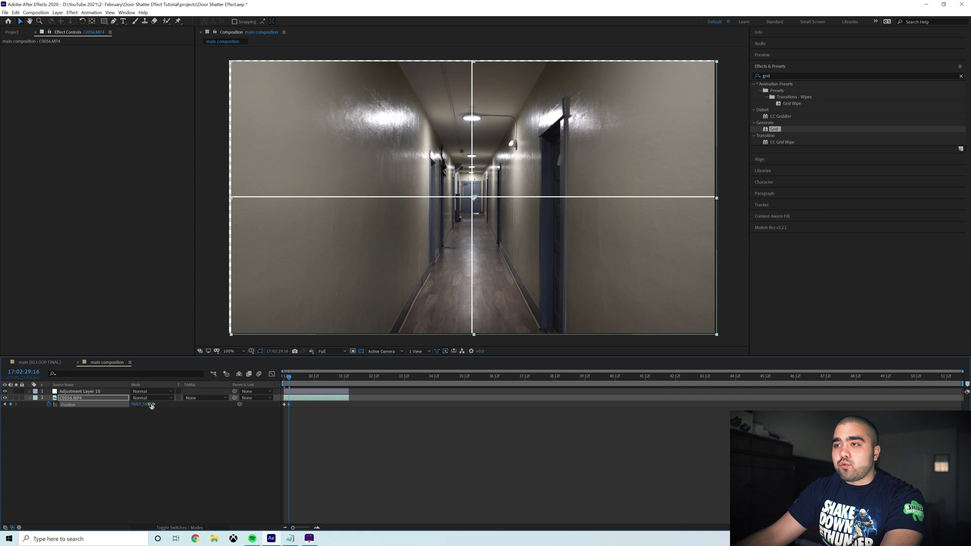
{"action": "left_click_drag", "start_coordinate": [289, 380], "coordinate": [294, 381]}
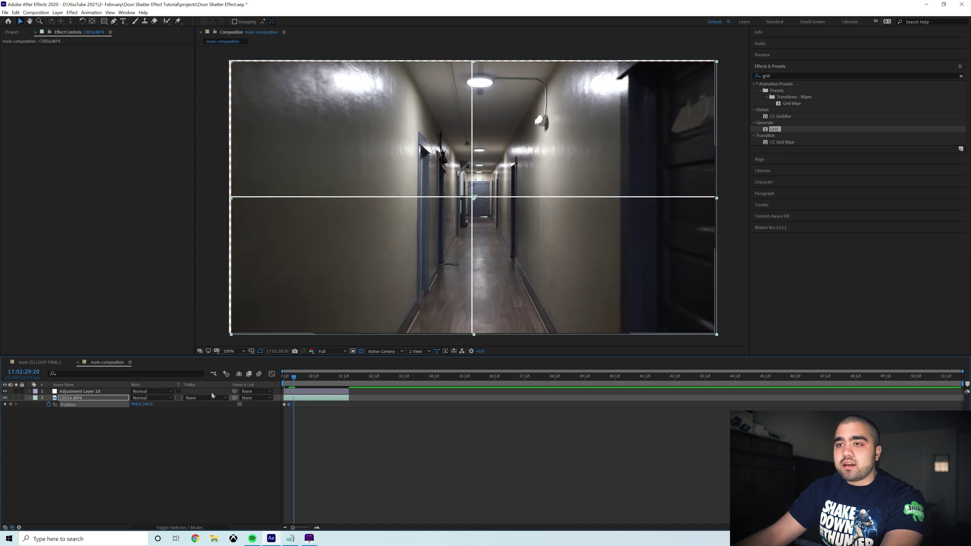
{"action": "mouse_move", "coordinate": [137, 405]}
{"action": "left_mouse_down"}
{"action": "mouse_move", "coordinate": [127, 404]}
{"action": "mouse_move", "coordinate": [140, 405]}
{"action": "left_mouse_up"}
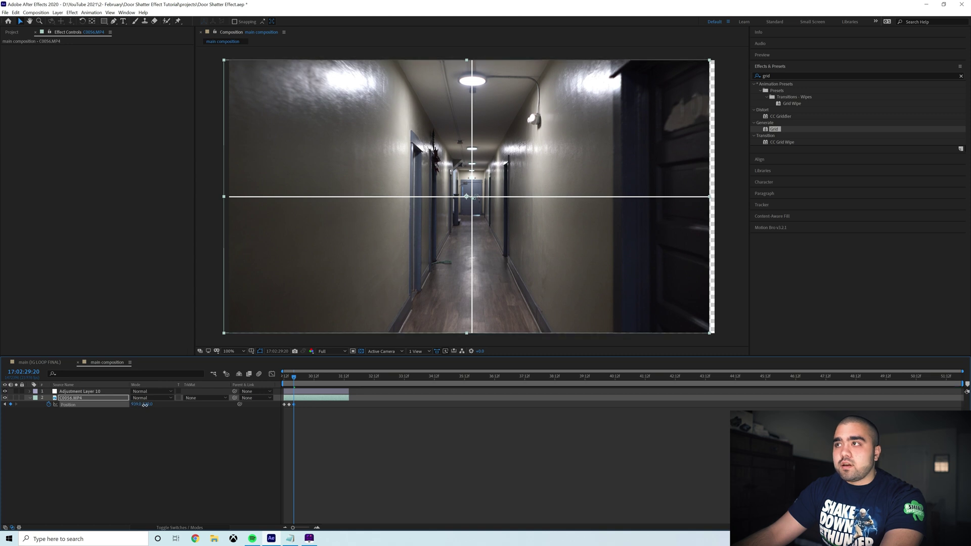
Step: Add further Position keyframes every few frames from 17:02:30:02 to 17:02:30:17, keeping the far door centred on the cross
{"action": "left_click_drag", "start_coordinate": [300, 378], "coordinate": [301, 378]}
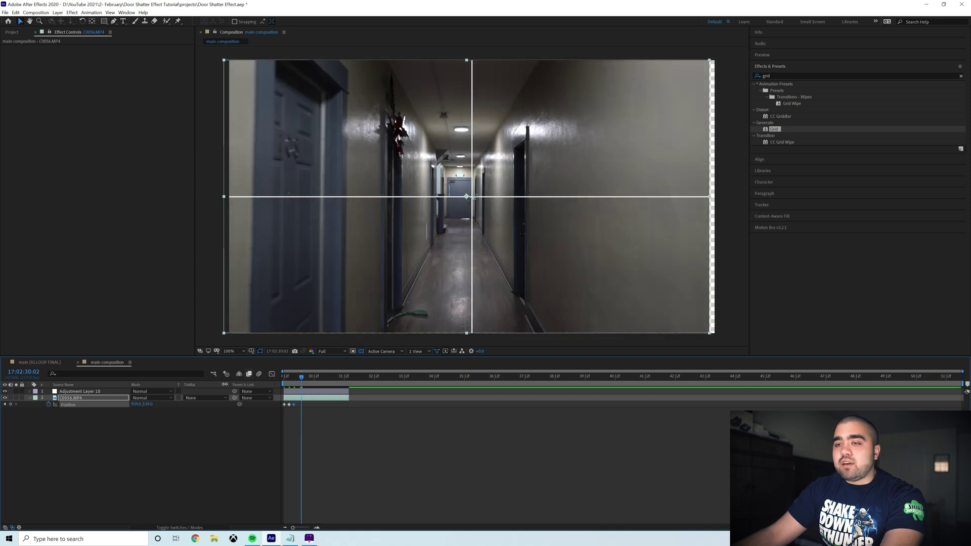
{"action": "left_click_drag", "start_coordinate": [140, 405], "coordinate": [150, 404]}
{"action": "key", "text": "space"}
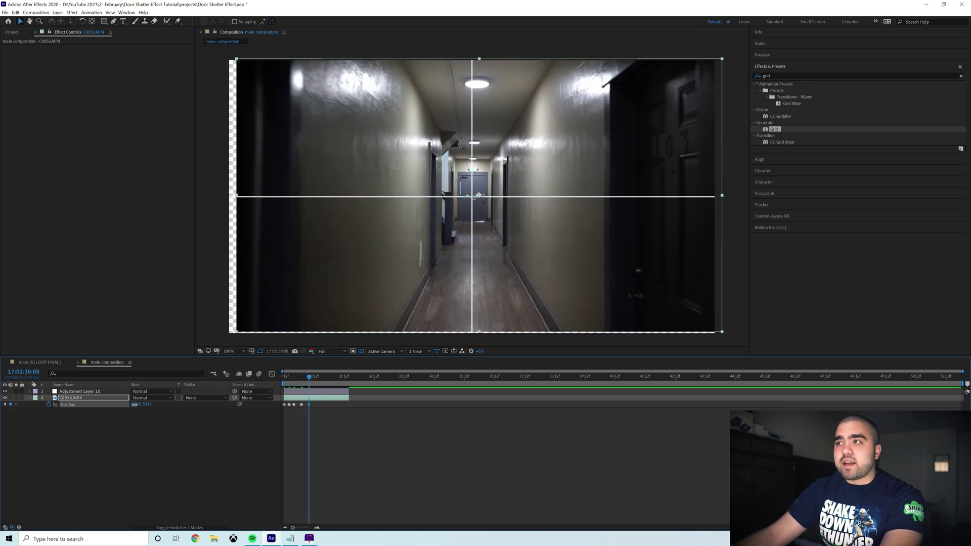
{"action": "left_click", "coordinate": [305, 378]}
{"action": "left_click_drag", "start_coordinate": [303, 378], "coordinate": [302, 380]}
{"action": "left_click_drag", "start_coordinate": [139, 407], "coordinate": [134, 407]}
{"action": "key", "text": "space"}
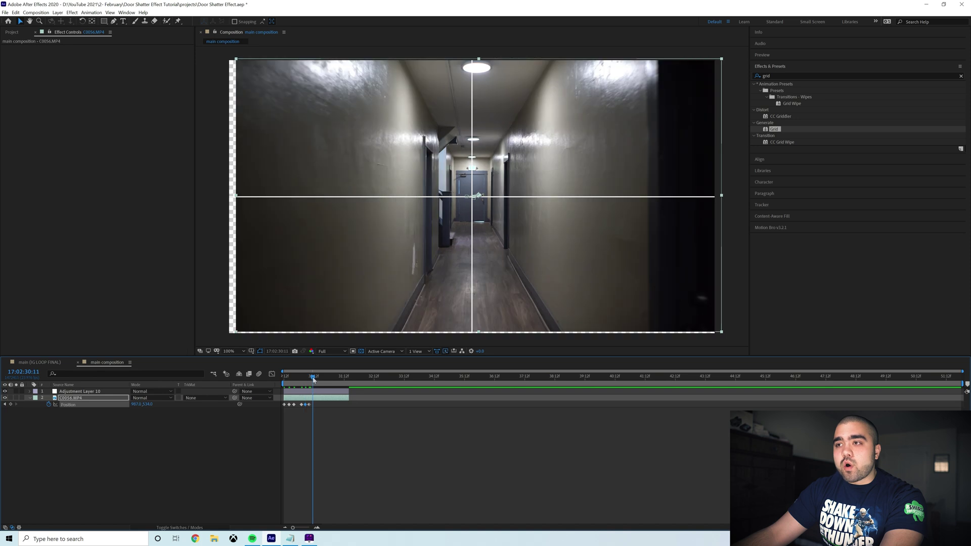
{"action": "left_click_drag", "start_coordinate": [136, 404], "coordinate": [152, 405]}
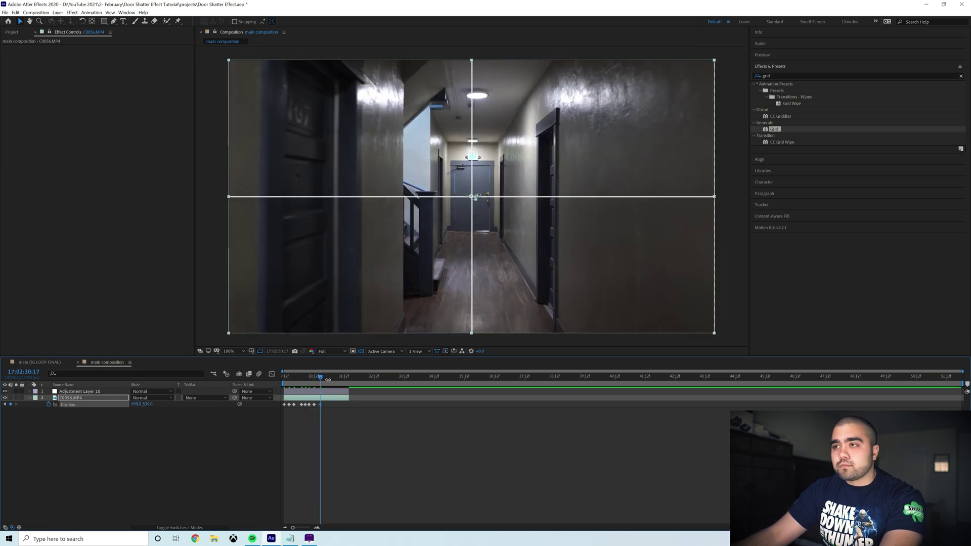
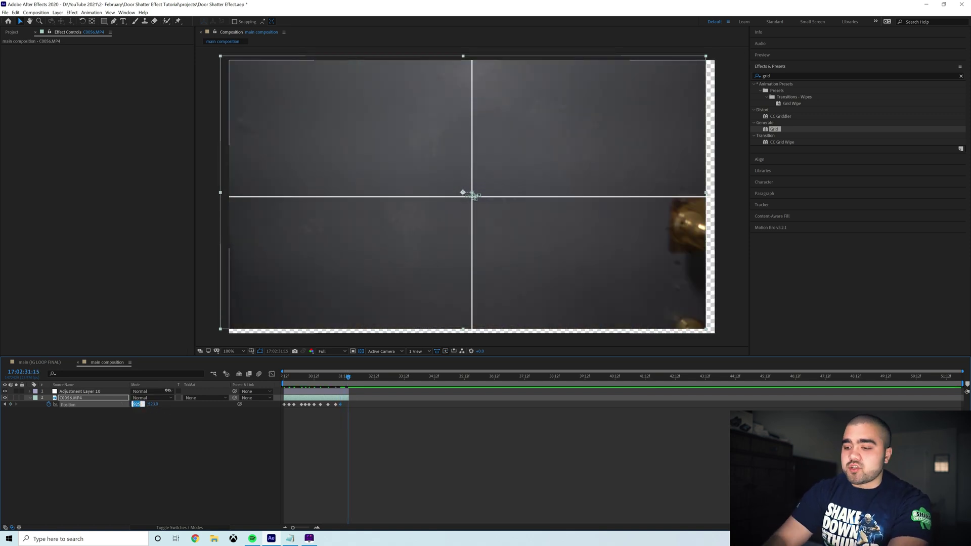
Step: Set the hallway clip's Position to 960, 540 at its last frame, 17:02:31:15
{"action": "key", "text": "Return"}
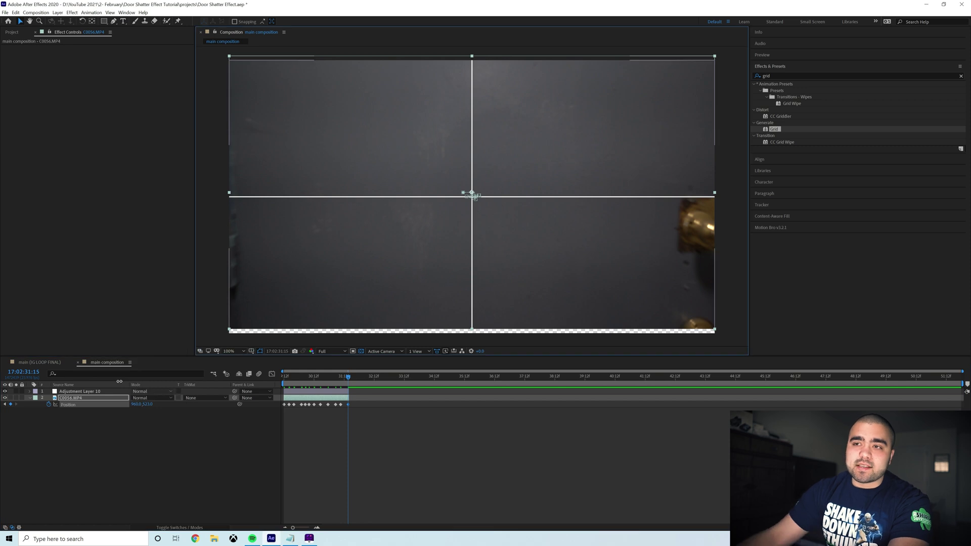
{"action": "left_click", "coordinate": [148, 406]}
{"action": "type", "text": "540"}
{"action": "key", "text": "Return"}
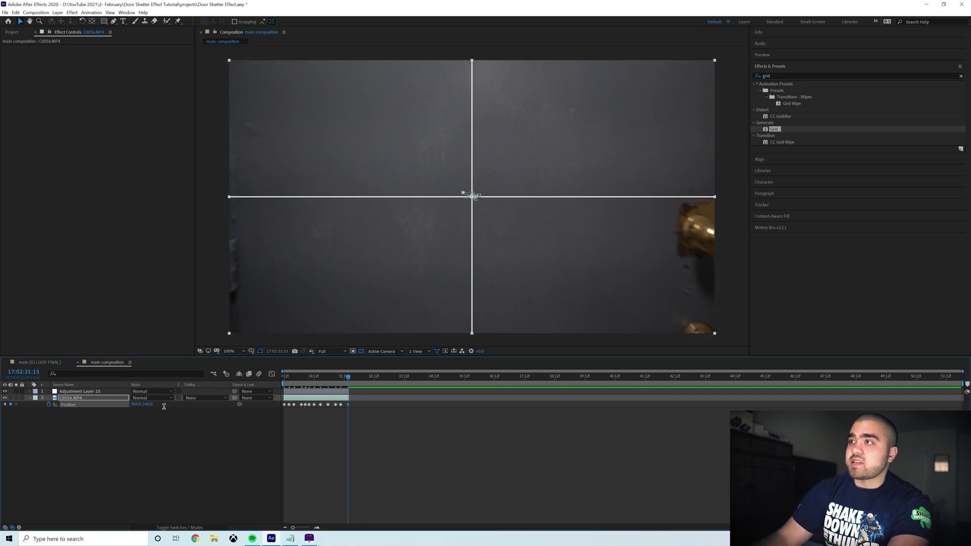
Step: Fill in Position keyframes between the existing ones, including around 17:02:30:15, wherever the door drifts off the guide
{"action": "left_click_drag", "start_coordinate": [348, 373], "coordinate": [299, 390]}
{"action": "left_click_drag", "start_coordinate": [138, 406], "coordinate": [134, 405]}
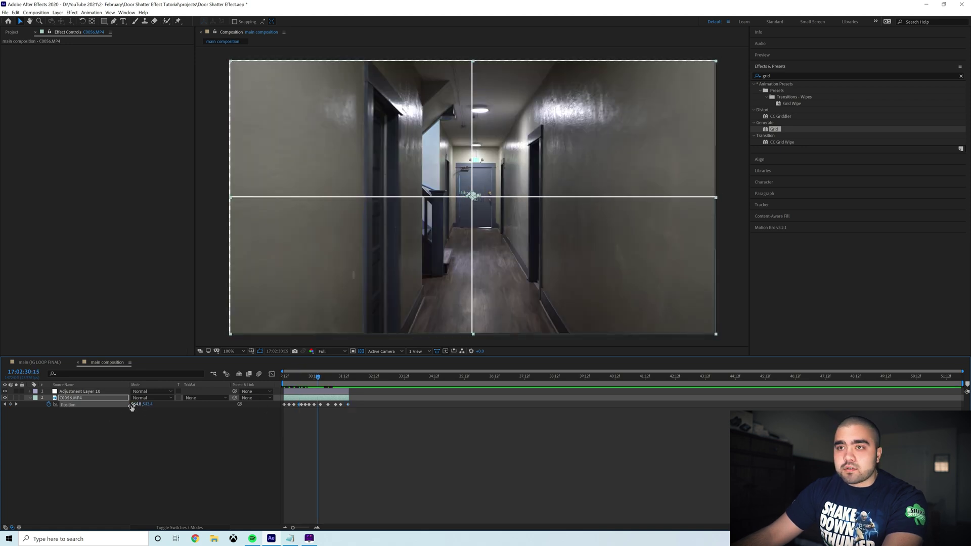
{"action": "left_click_drag", "start_coordinate": [131, 406], "coordinate": [127, 406]}
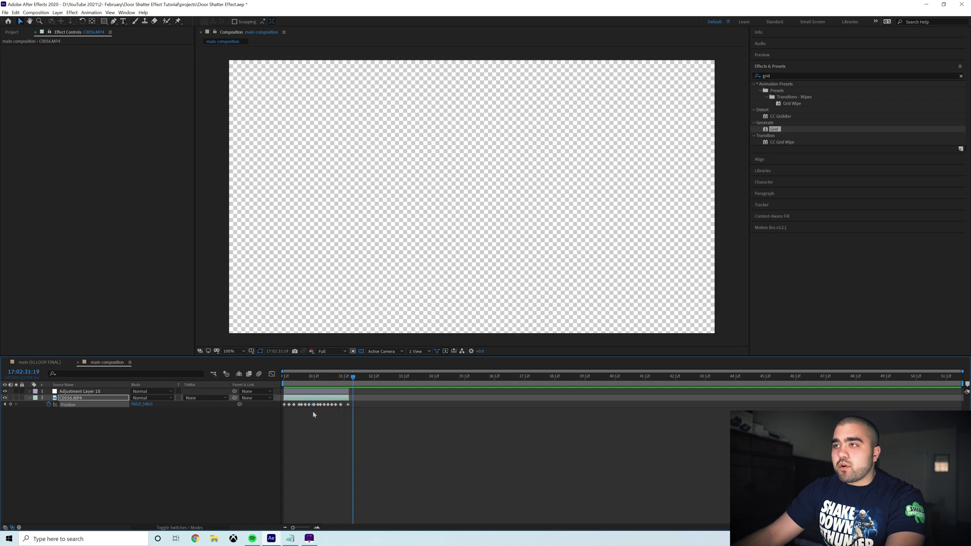
Step: Delete the adjustment layer holding the grid guide and preview the stabilised hallway clip
{"action": "left_click", "coordinate": [325, 392]}
{"action": "key", "text": "Delete"}
{"action": "left_click", "coordinate": [83, 390]}
{"action": "key", "text": "space"}
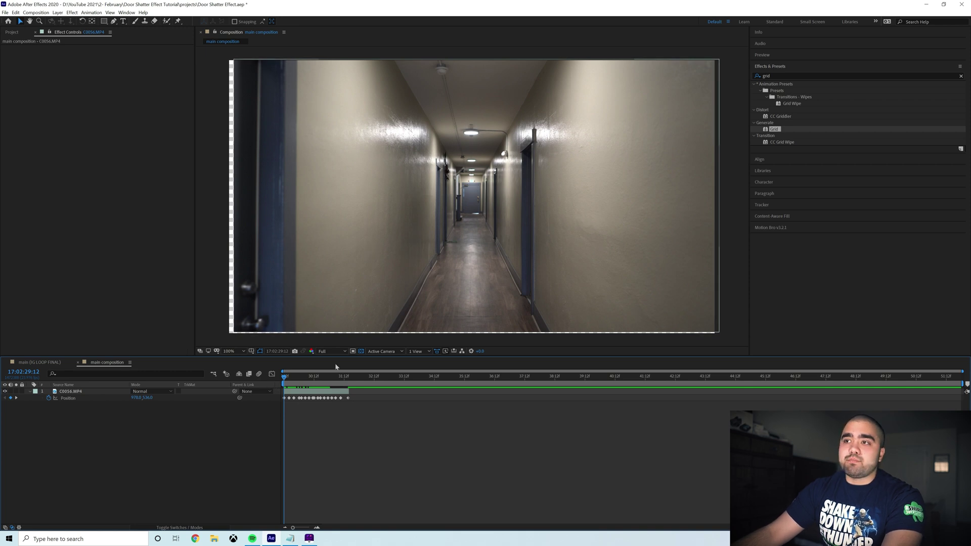
Step: Scale the hallway clip to 53% to cover the exposed frame edges and play it back to check
{"action": "left_click", "coordinate": [307, 391]}
{"action": "key", "text": "s"}
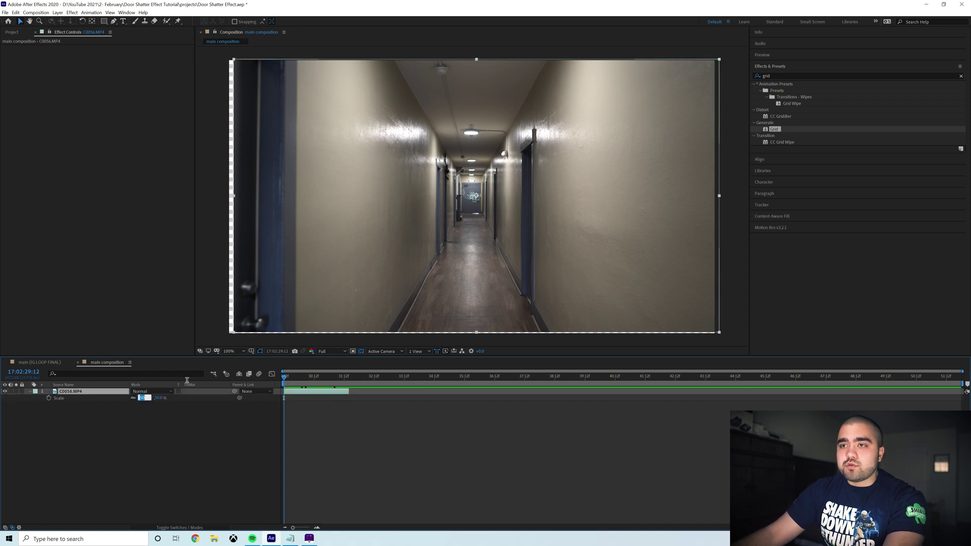
{"action": "type", "text": "53"}
{"action": "key", "text": "Return"}
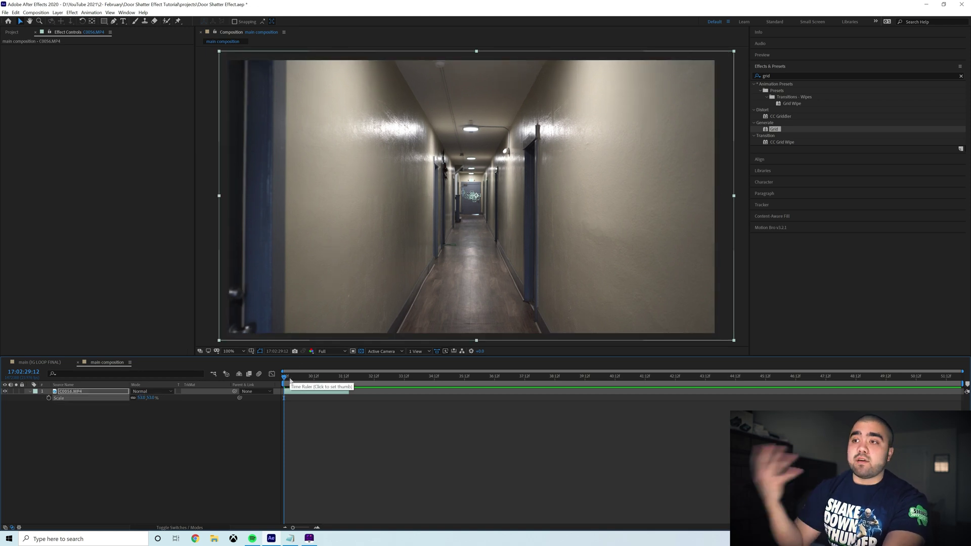
{"action": "left_click_drag", "start_coordinate": [284, 379], "coordinate": [351, 386]}
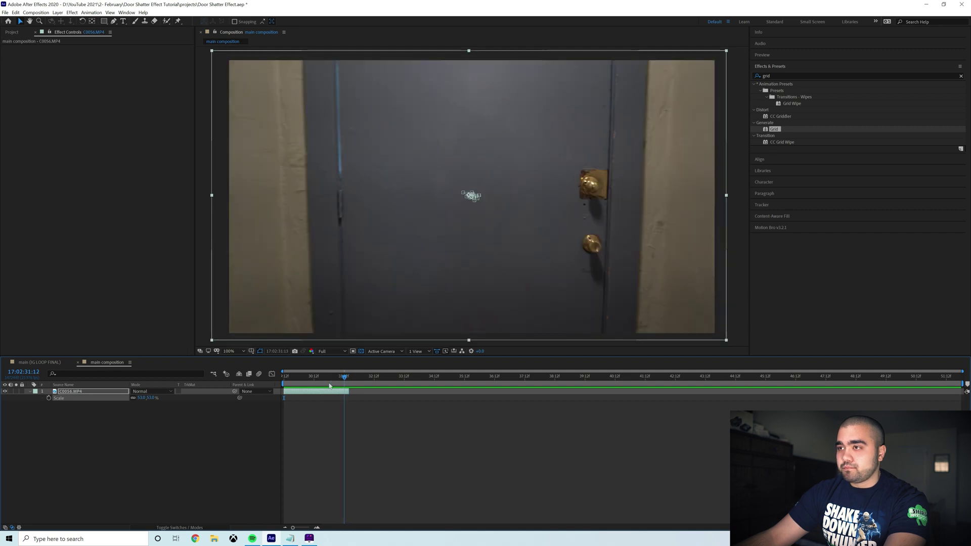
{"action": "key", "text": "space"}
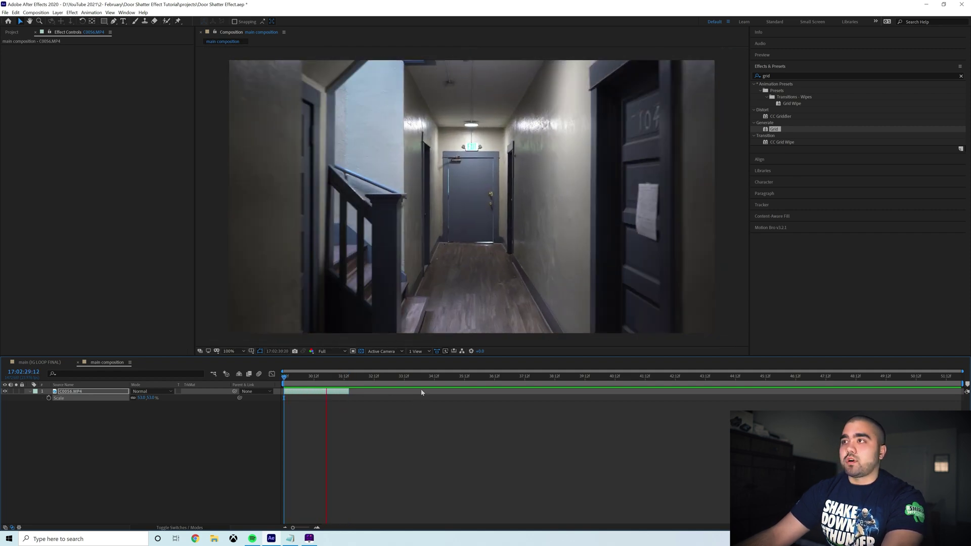
{"action": "key", "text": "space"}
Step: Duplicate the hallway clip and trim the upper copy's start to 17:02:31:01, where the shatter begins
{"action": "key", "text": "ctrl+d"}
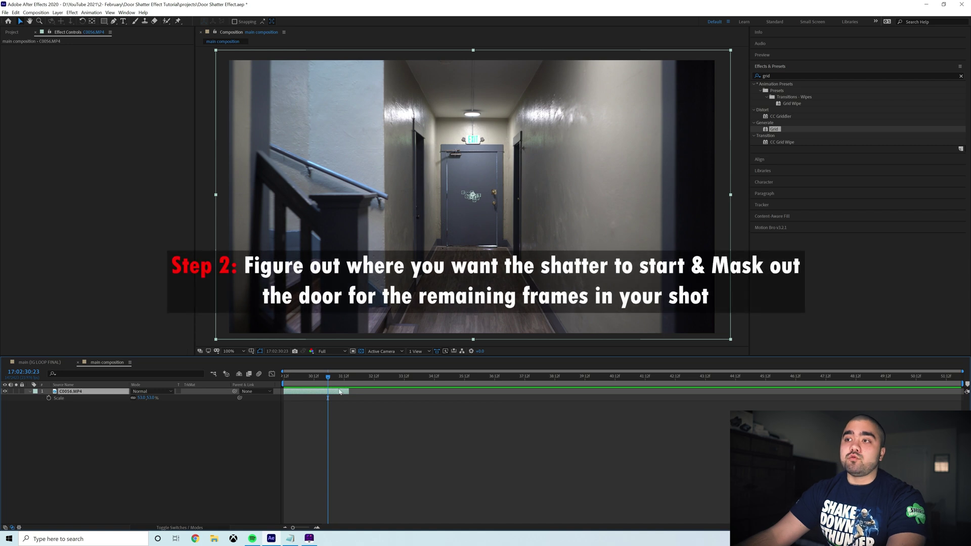
{"action": "left_click_drag", "start_coordinate": [328, 379], "coordinate": [332, 380]}
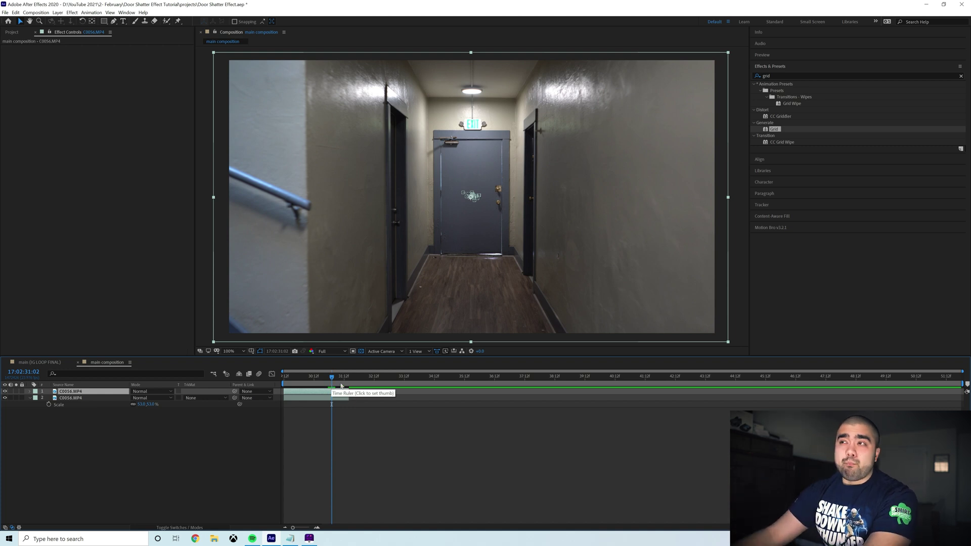
{"action": "key", "text": "Page_Up"}
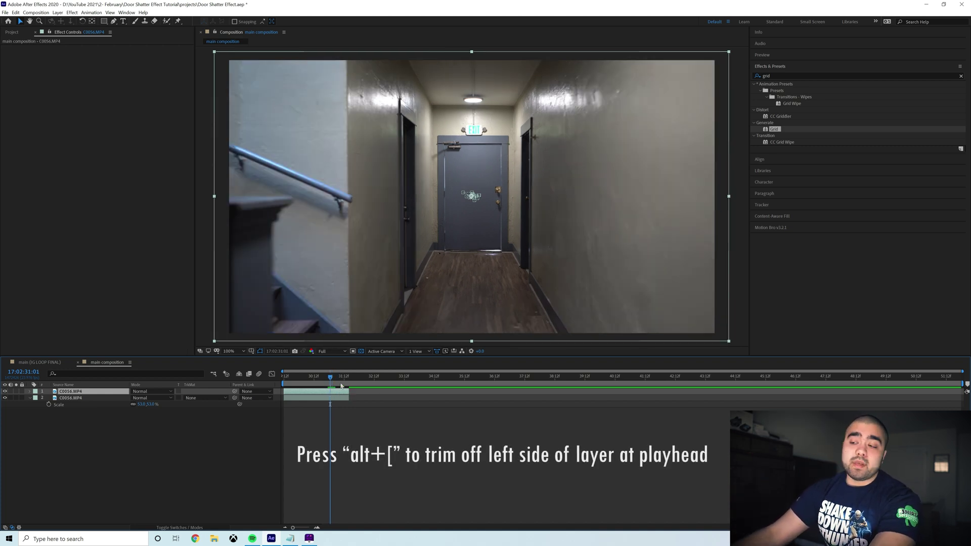
{"action": "key", "text": "alt+bracketleft"}
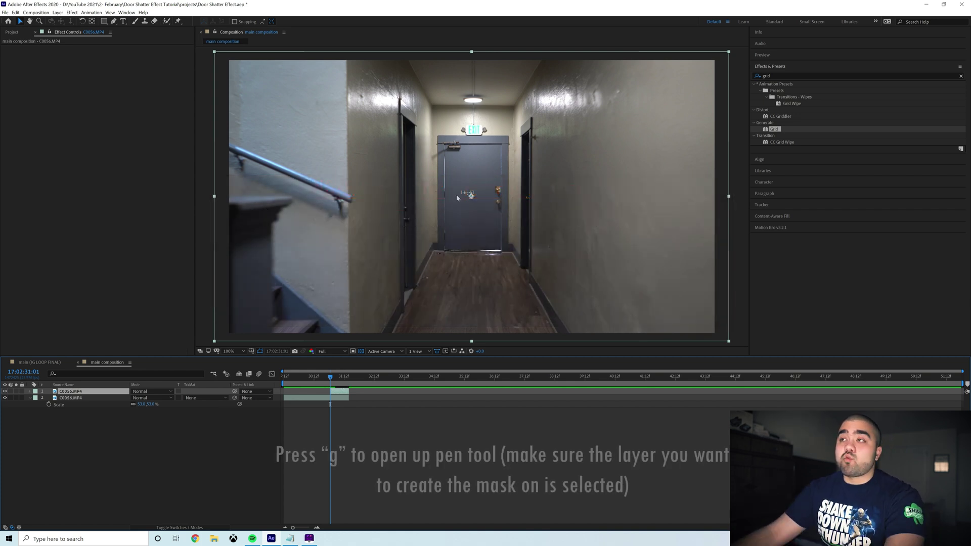
Step: Draw a closed four-point Pen tool mask around the far door's edges on the trimmed upper clip
{"action": "key", "text": "g"}
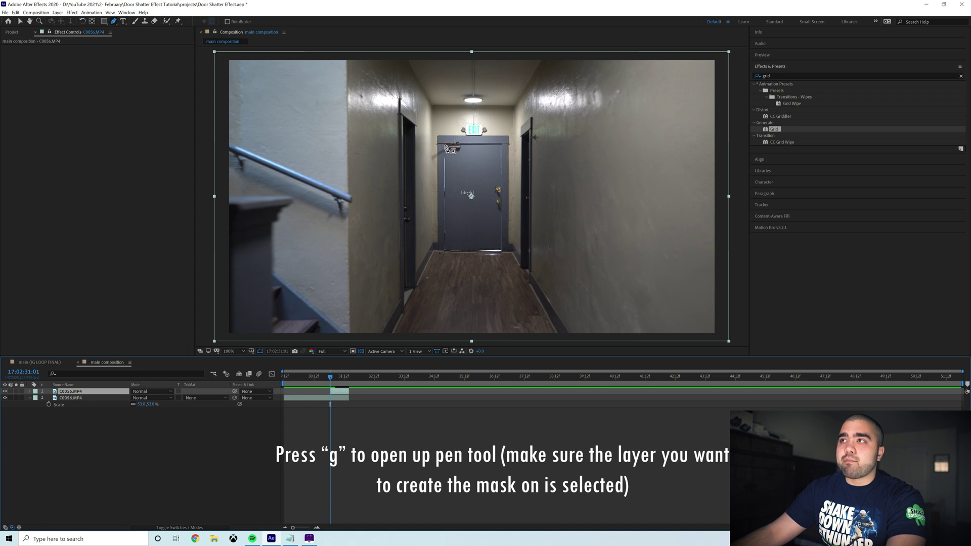
{"action": "scroll", "coordinate": [445, 147], "scroll_direction": "up", "scroll_amount": 4}
{"action": "left_click", "coordinate": [368, 76]}
{"action": "left_click_drag", "start_coordinate": [547, 251], "coordinate": [454, 57]}
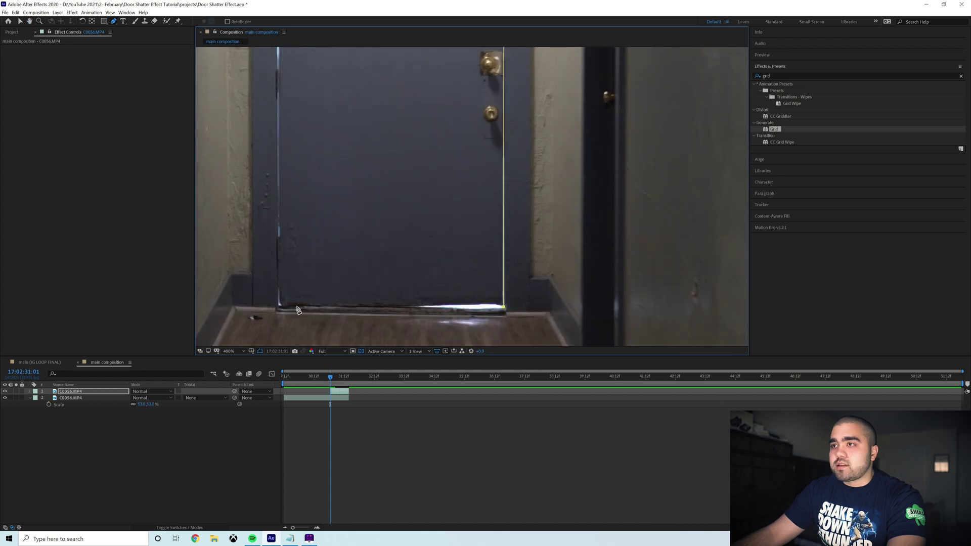
{"action": "left_click_drag", "start_coordinate": [305, 180], "coordinate": [373, 328]}
{"action": "left_click_drag", "start_coordinate": [354, 61], "coordinate": [378, 162]}
{"action": "left_click", "coordinate": [366, 133]}
{"action": "key", "text": "comma"}
{"action": "key", "text": "comma"}
{"action": "key", "text": "comma"}
{"action": "key", "text": "comma"}
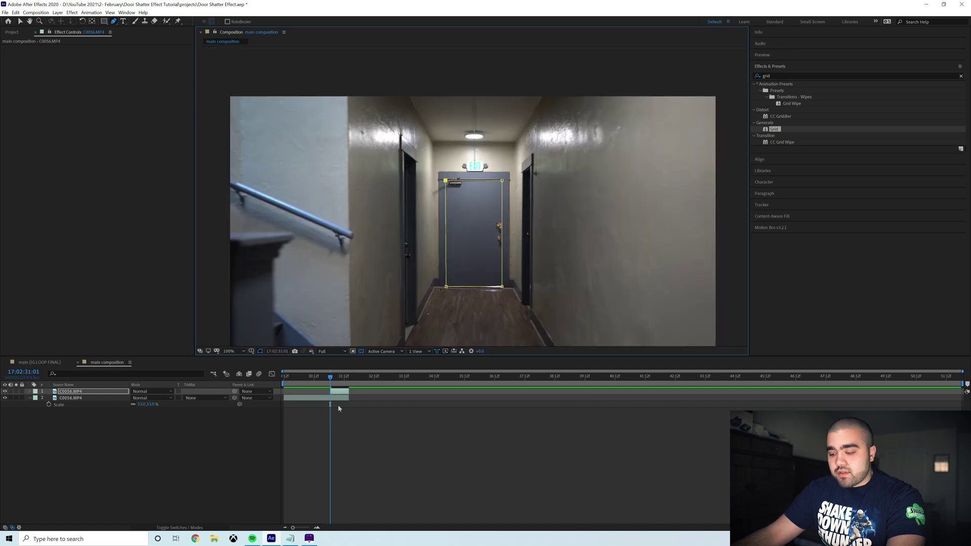
Step: Track the door mask's path forward from 17:02:31:01 using the position, scale and rotation method
{"action": "key", "text": "m"}
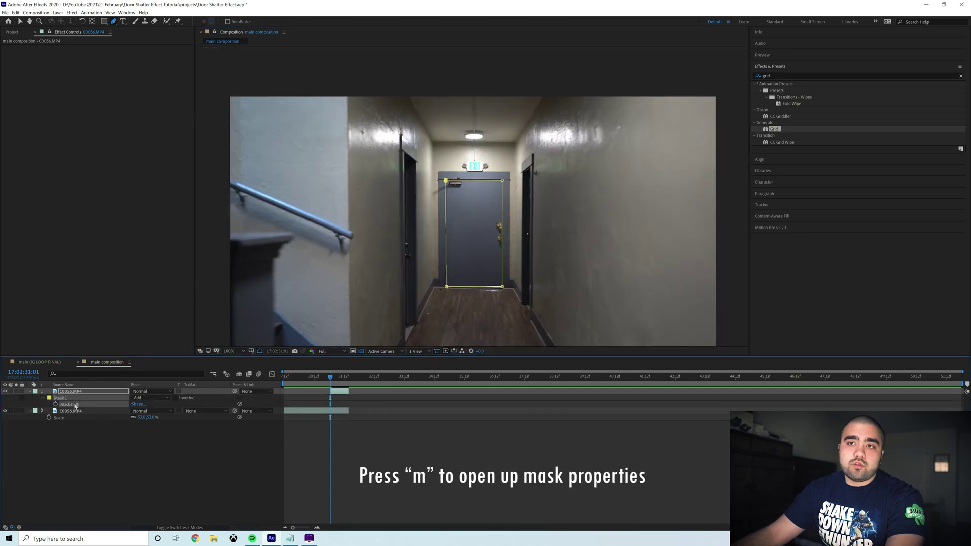
{"action": "right_click", "coordinate": [68, 403]}
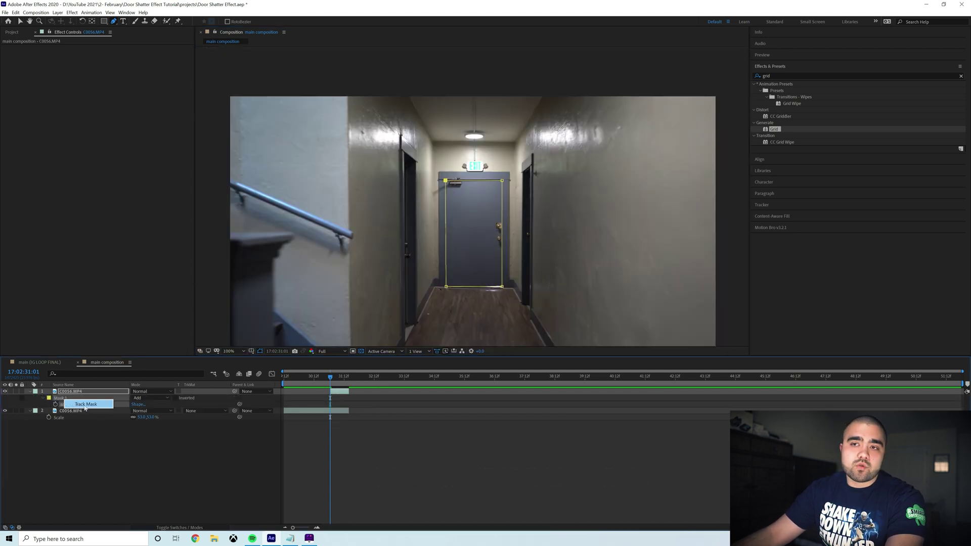
{"action": "left_click", "coordinate": [86, 405]}
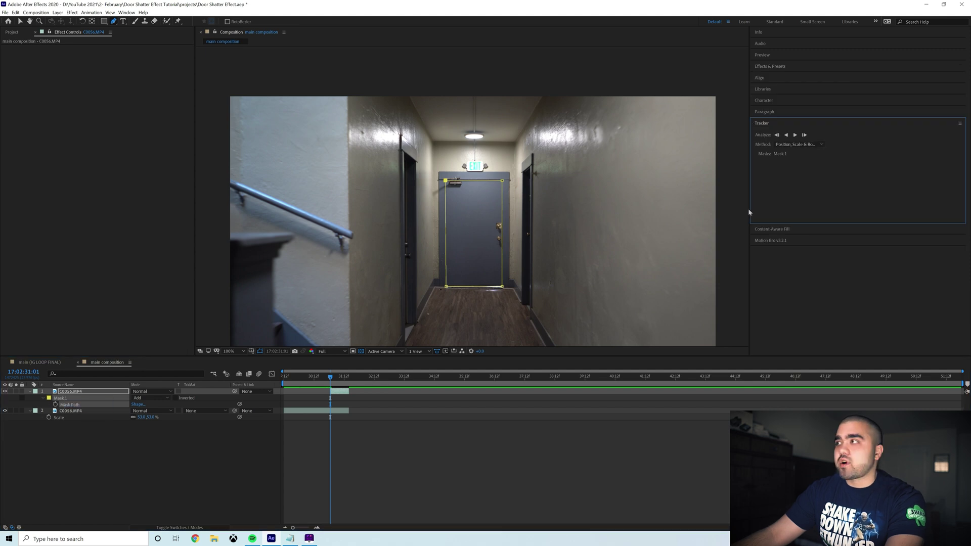
{"action": "left_click", "coordinate": [796, 135]}
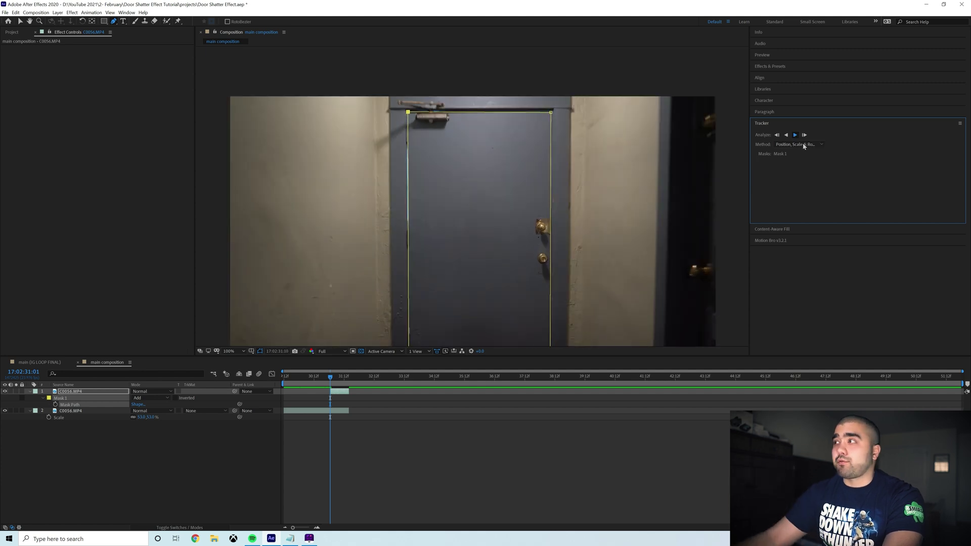
{"action": "left_click", "coordinate": [795, 135]}
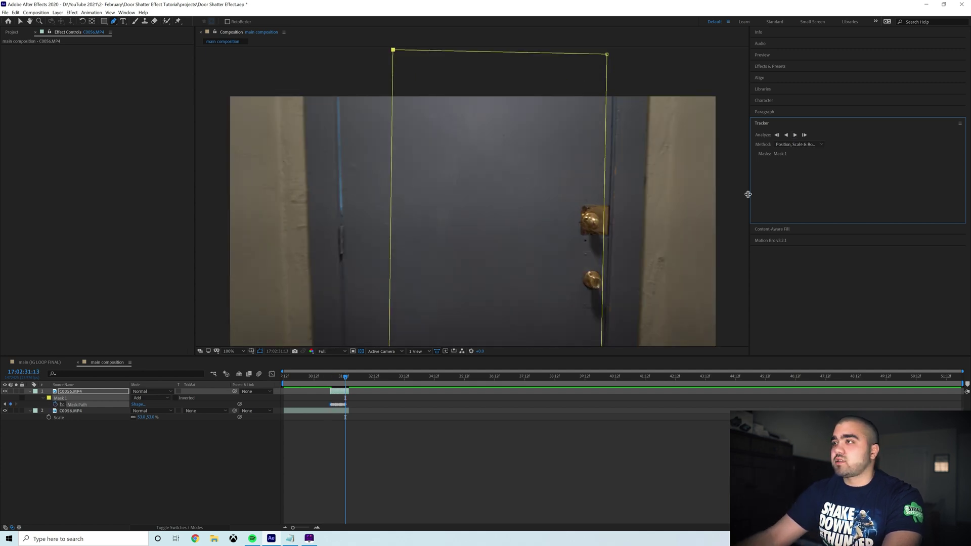
Step: Go back to 17:02:31:10, where the track still fits, and nudge the mask's upper corners onto the door's corners
{"action": "key", "text": "Page_Up"}
{"action": "key", "text": "Page_Up"}
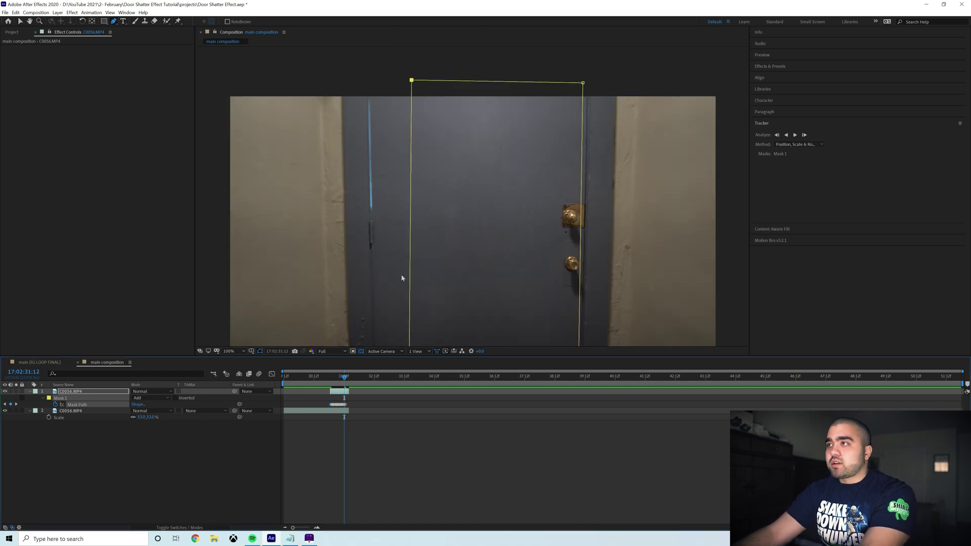
{"action": "scroll", "coordinate": [470, 268], "scroll_direction": "down", "scroll_amount": 1}
{"action": "key", "text": "Page_Up"}
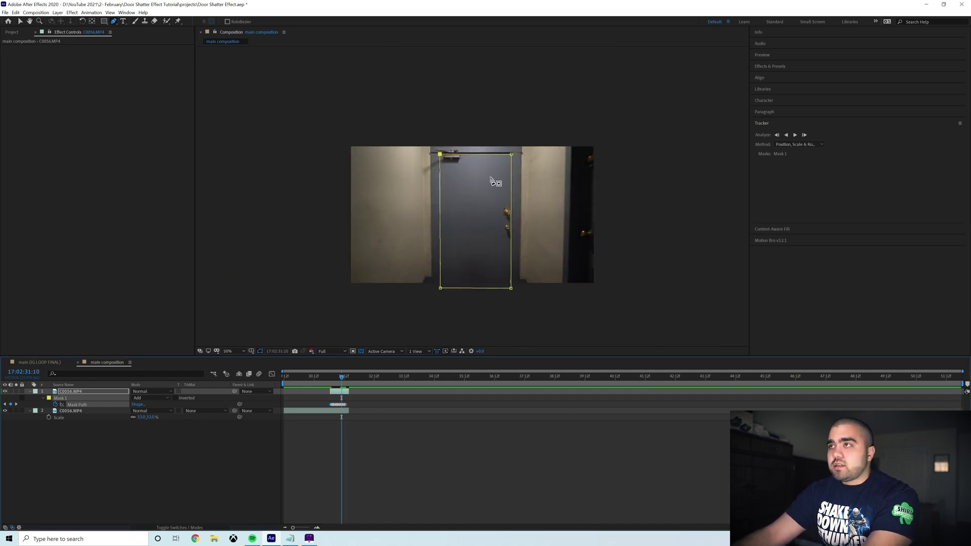
{"action": "scroll", "coordinate": [490, 179], "scroll_direction": "up", "scroll_amount": 2}
{"action": "left_click_drag", "start_coordinate": [552, 112], "coordinate": [552, 111]}
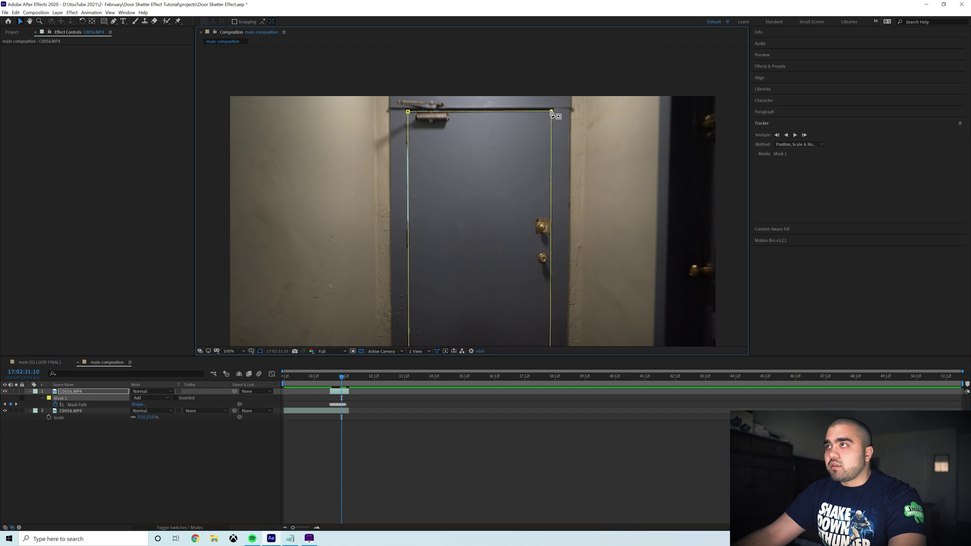
{"action": "left_click_drag", "start_coordinate": [409, 111], "coordinate": [408, 110]}
Step: Advance to 17:02:31:12 and move the door mask's left and right edges onto the door's edges
{"action": "key", "text": "Page_Down"}
{"action": "scroll", "coordinate": [516, 236], "scroll_direction": "down", "scroll_amount": 1}
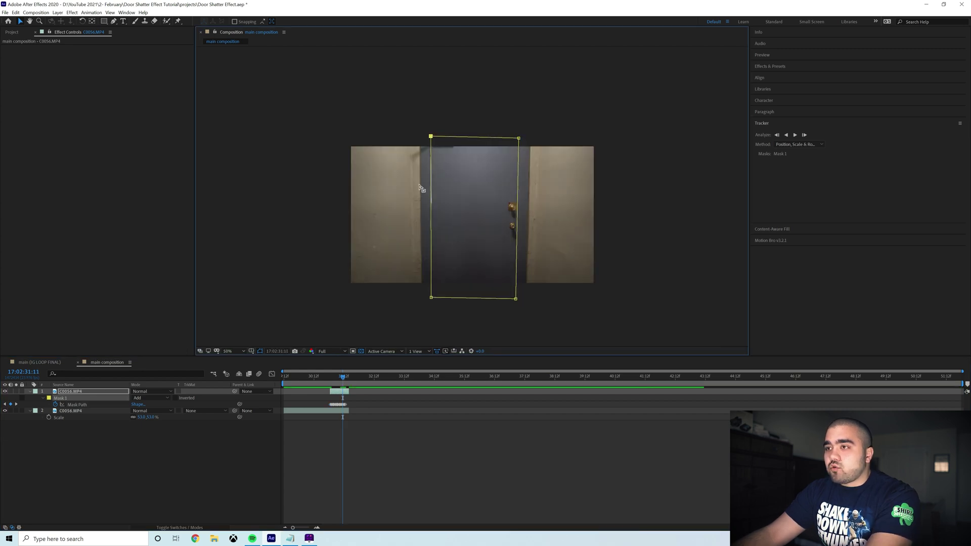
{"action": "key", "text": "Page_Down"}
{"action": "left_click_drag", "start_coordinate": [438, 201], "coordinate": [422, 202]}
{"action": "left_click_drag", "start_coordinate": [528, 165], "coordinate": [531, 140]}
{"action": "left_click", "coordinate": [538, 139]}
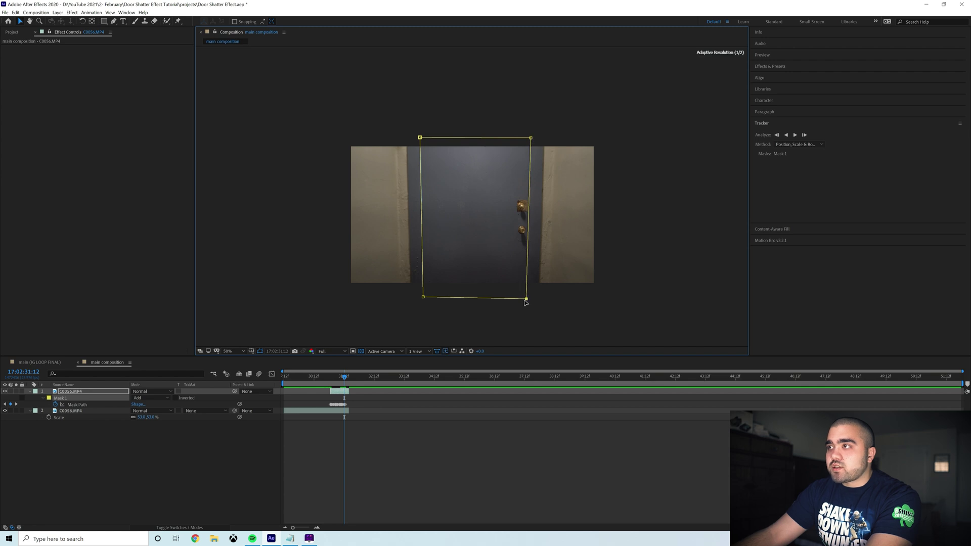
Step: At 17:02:31:13, widen the door mask so its sides match the door's left and right edges
{"action": "key", "text": "Page_Down"}
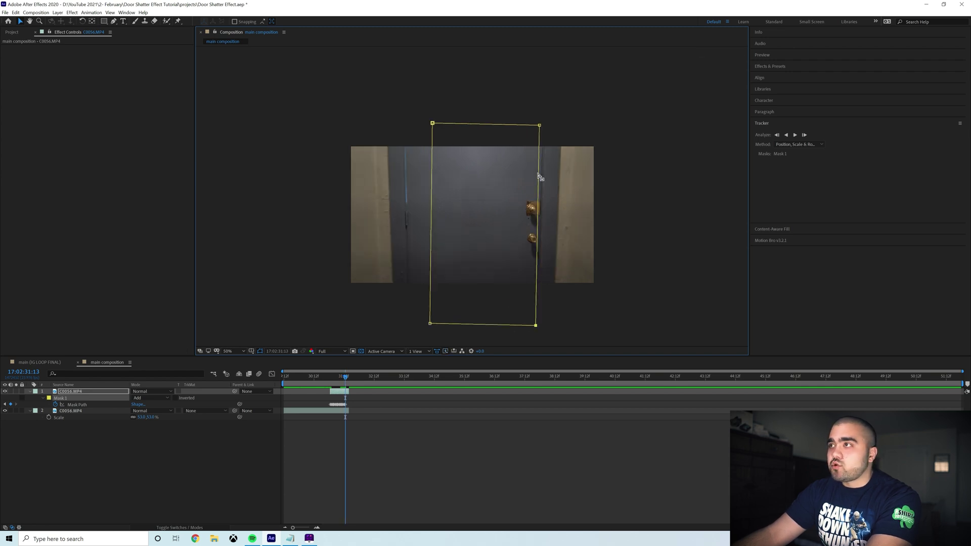
{"action": "left_click_drag", "start_coordinate": [539, 125], "coordinate": [544, 123]}
{"action": "left_click_drag", "start_coordinate": [433, 124], "coordinate": [426, 123]}
{"action": "left_click_drag", "start_coordinate": [427, 161], "coordinate": [407, 159]}
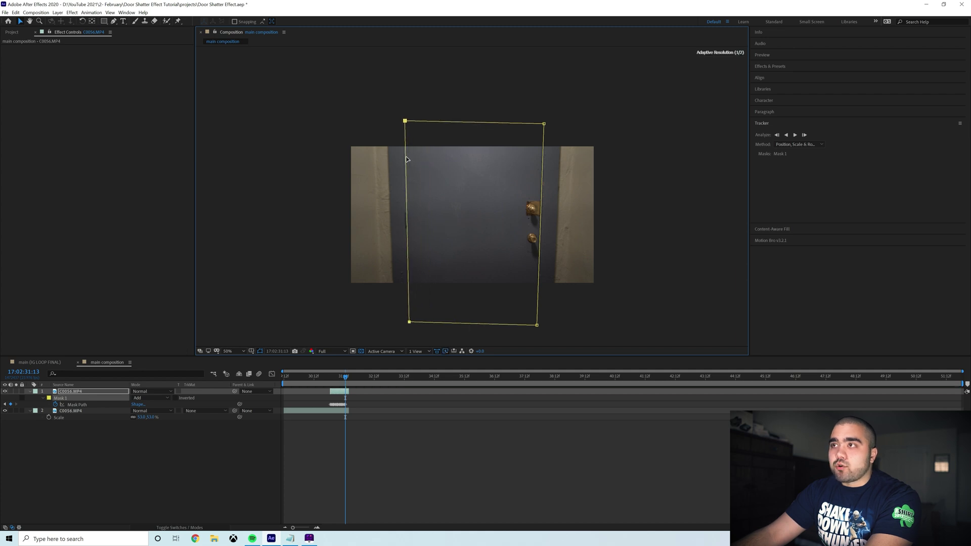
{"action": "left_click", "coordinate": [406, 121]}
Step: Widen the mask to the door's edges on each of the two frames after 17:02:31:13, and return to 17:02:31:01
{"action": "key", "text": "Page_Down"}
{"action": "left_click_drag", "start_coordinate": [409, 191], "coordinate": [384, 191]}
{"action": "left_click", "coordinate": [380, 120]}
{"action": "left_click", "coordinate": [470, 166]}
{"action": "left_click_drag", "start_coordinate": [543, 173], "coordinate": [565, 172]}
{"action": "left_click_drag", "start_coordinate": [566, 120], "coordinate": [569, 121]}
{"action": "key", "text": "Page_Down"}
{"action": "left_click_drag", "start_coordinate": [380, 200], "coordinate": [330, 203]}
{"action": "left_click_drag", "start_coordinate": [565, 223], "coordinate": [612, 226]}
{"action": "left_click_drag", "start_coordinate": [348, 376], "coordinate": [341, 382]}
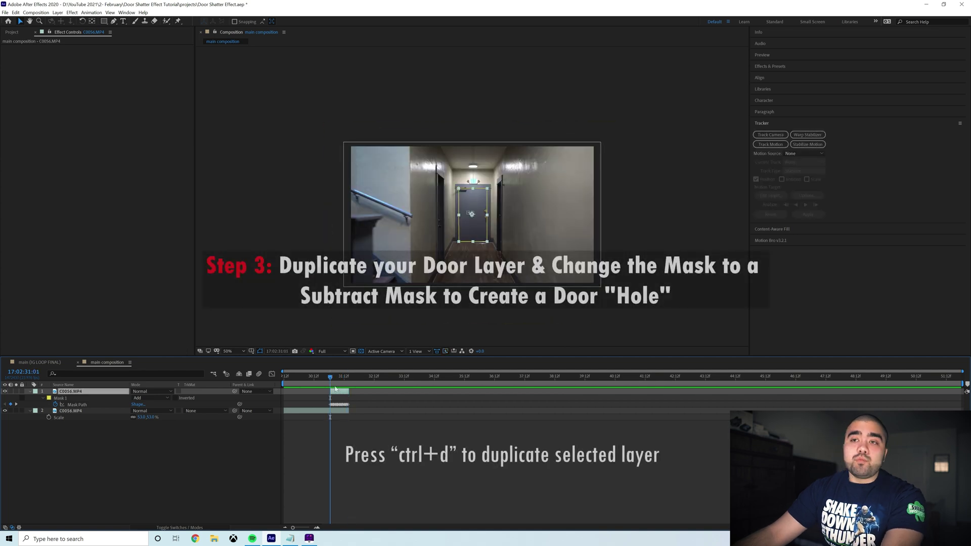
Step: Duplicate the masked door clip, renaming the lower copy "door" and the upper copy "rest of hallway"
{"action": "key", "text": "ctrl+d"}
{"action": "right_click", "coordinate": [78, 396]}
{"action": "left_click", "coordinate": [99, 389]}
{"action": "type", "text": "door"}
{"action": "right_click", "coordinate": [98, 391]}
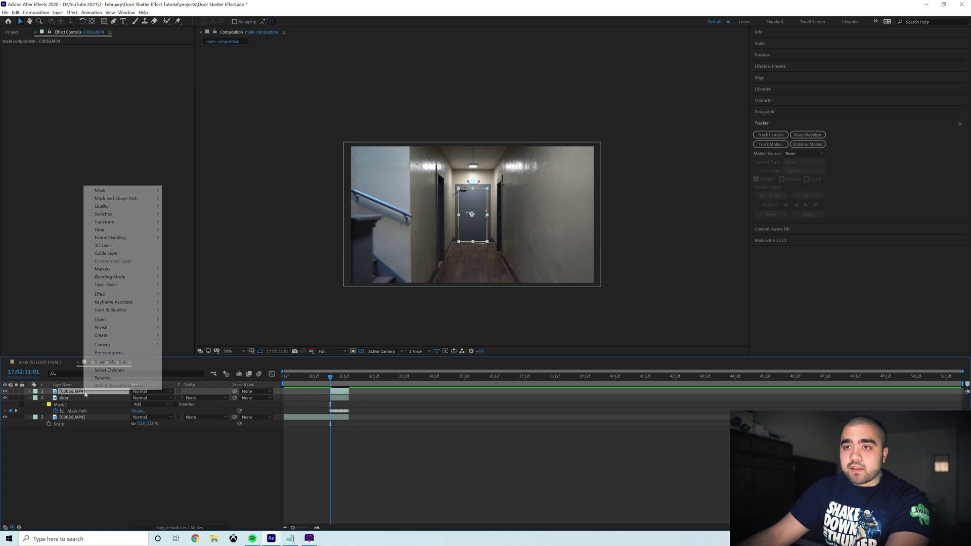
{"action": "left_click", "coordinate": [106, 383]}
{"action": "type", "text": "rest of hallway"}
{"action": "key", "text": "Return"}
Step: Set the mask mode of the rest of hallway layer to Subtract
{"action": "key", "text": "u"}
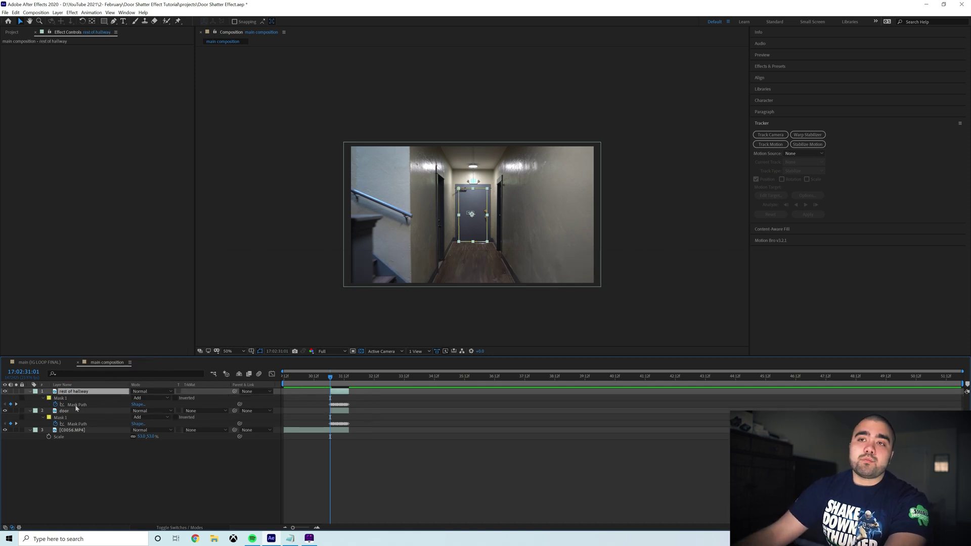
{"action": "left_click", "coordinate": [148, 398]}
{"action": "left_click", "coordinate": [152, 421]}
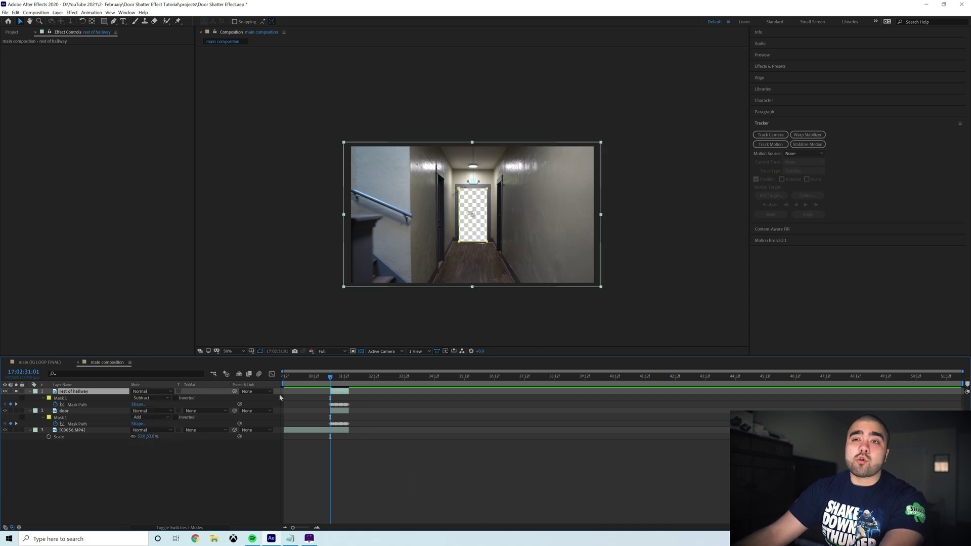
Step: Preview the rest of hallway layer's door hole and the door layer, each in isolation
{"action": "mouse_move", "coordinate": [334, 378]}
{"action": "left_mouse_down"}
{"action": "mouse_move", "coordinate": [339, 385]}
{"action": "mouse_move", "coordinate": [326, 385]}
{"action": "left_mouse_up"}
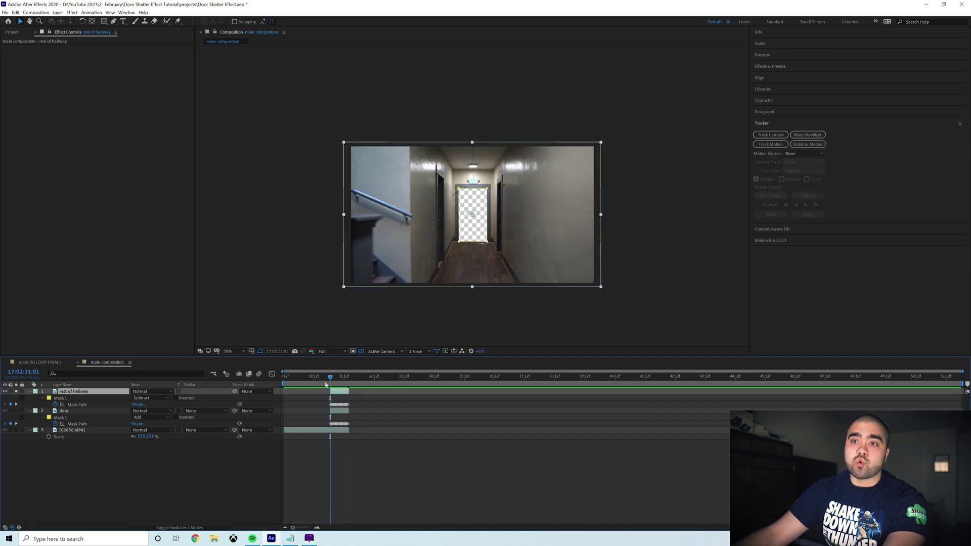
{"action": "left_click", "coordinate": [16, 411]}
{"action": "mouse_move", "coordinate": [330, 378]}
{"action": "left_mouse_down"}
{"action": "mouse_move", "coordinate": [348, 385]}
{"action": "mouse_move", "coordinate": [332, 385]}
{"action": "left_mouse_up"}
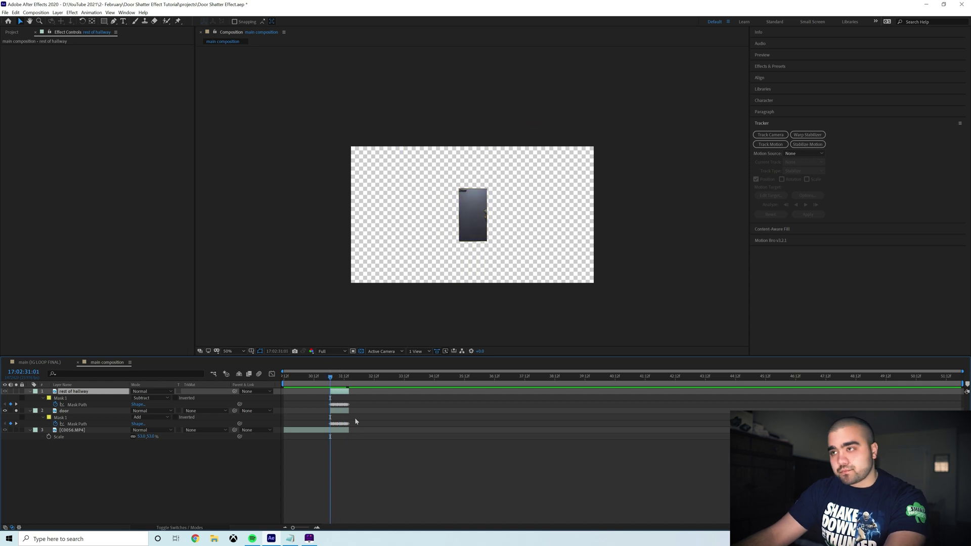
{"action": "key", "text": "space"}
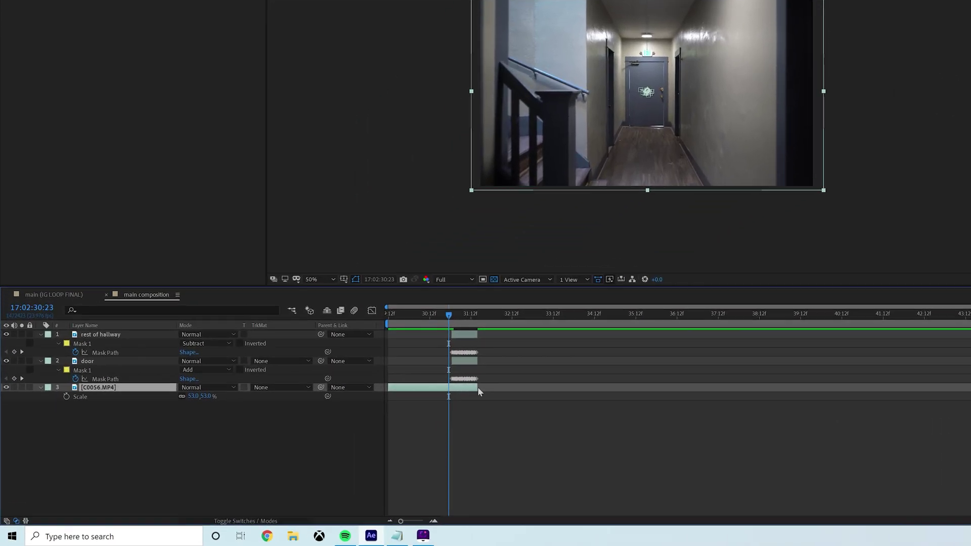
Step: Trim the end of the bottom C0056.MP4 clip to where the door and rest of hallway layers begin
{"action": "left_click_drag", "start_coordinate": [348, 430], "coordinate": [334, 431]}
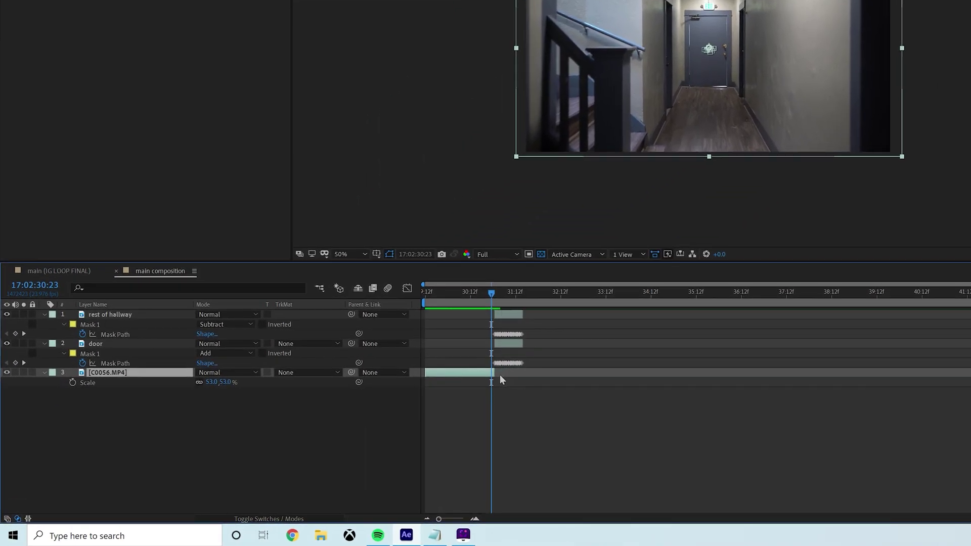
{"action": "key", "text": "Page_Up"}
{"action": "key", "text": "Page_Up"}
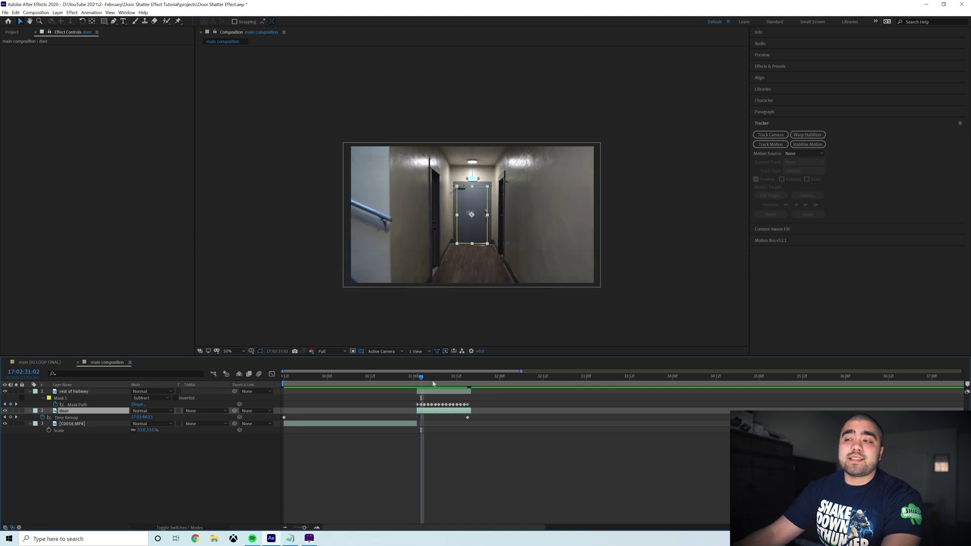
Step: Solo the door layer and remove its Position and Mask Path keyframes at 17:02:31:02
{"action": "left_click", "coordinate": [16, 411]}
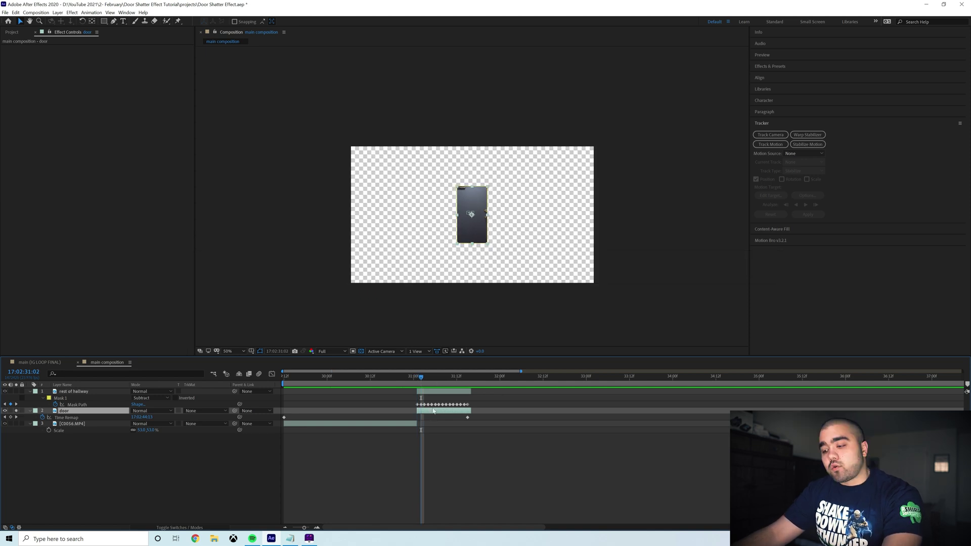
{"action": "key", "text": "u"}
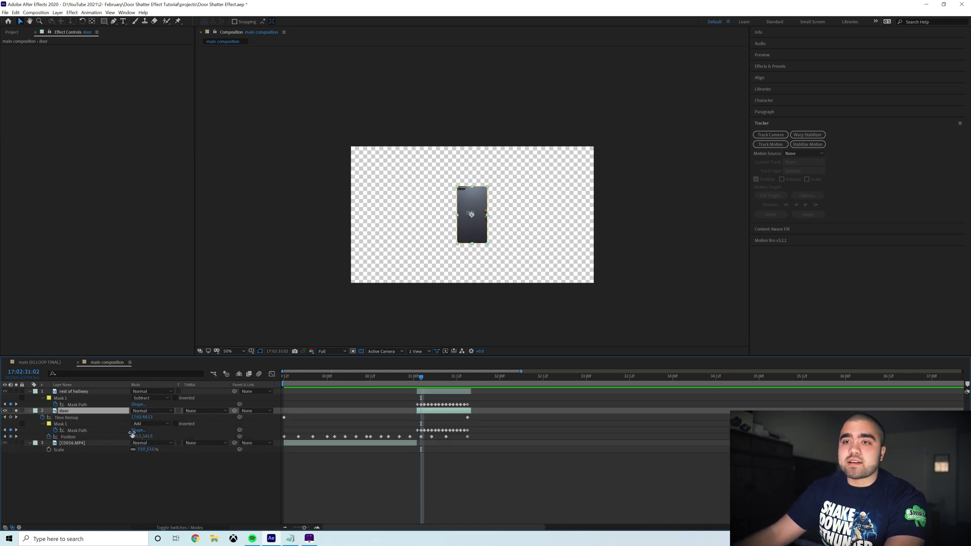
{"action": "left_click", "coordinate": [48, 437]}
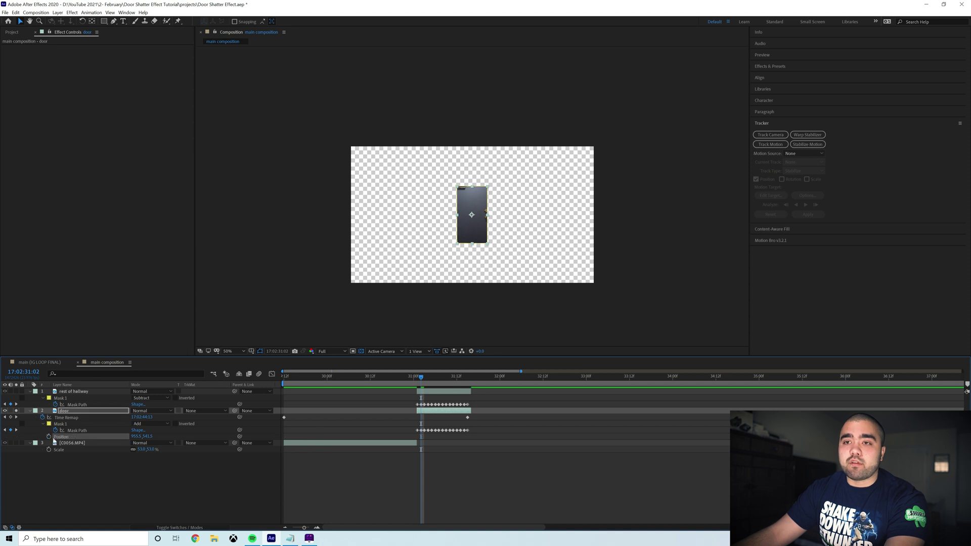
{"action": "left_click", "coordinate": [56, 430]}
Step: Pre-compose the door layer as "door precomp", moving all attributes into the new composition
{"action": "right_click", "coordinate": [423, 411]}
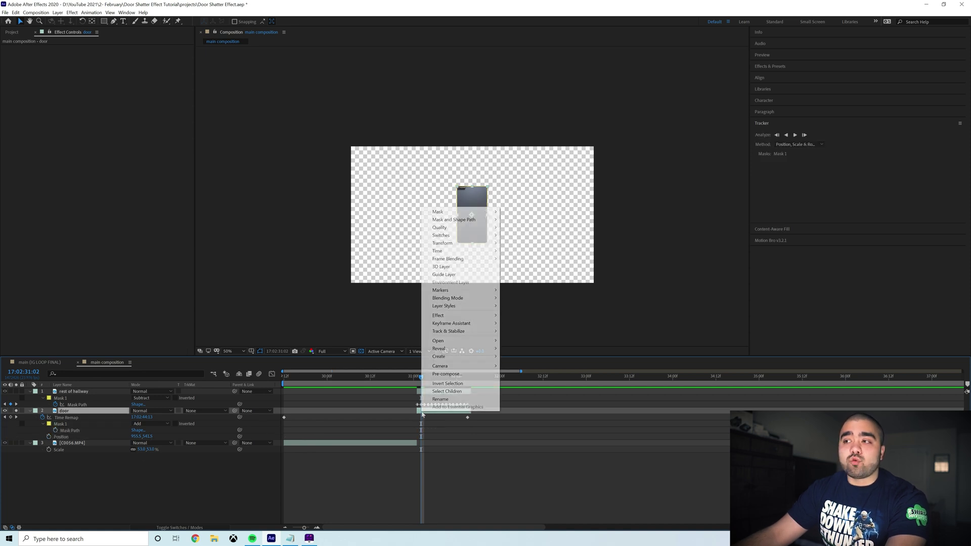
{"action": "left_click", "coordinate": [448, 374]}
{"action": "type", "text": "do"}
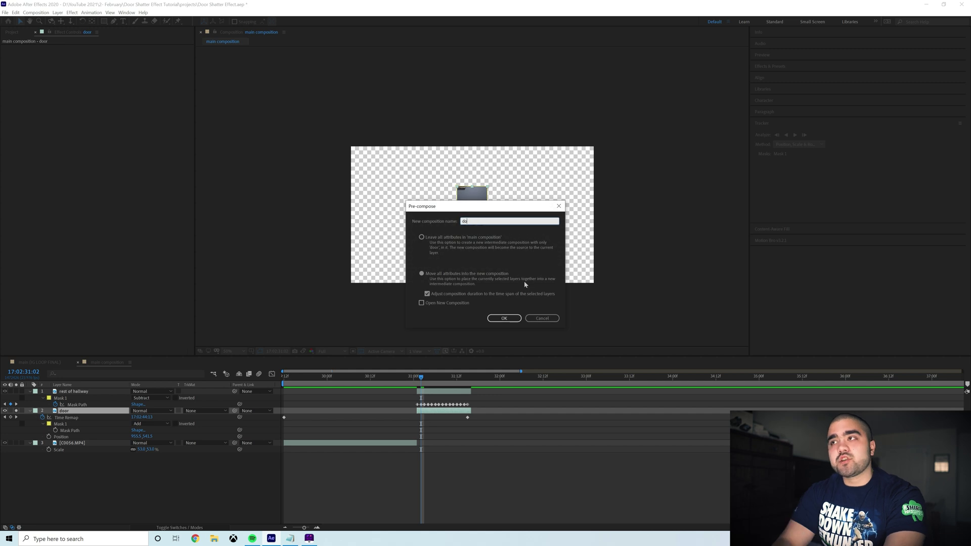
{"action": "type", "text": "or precomp"}
{"action": "key", "text": "Return"}
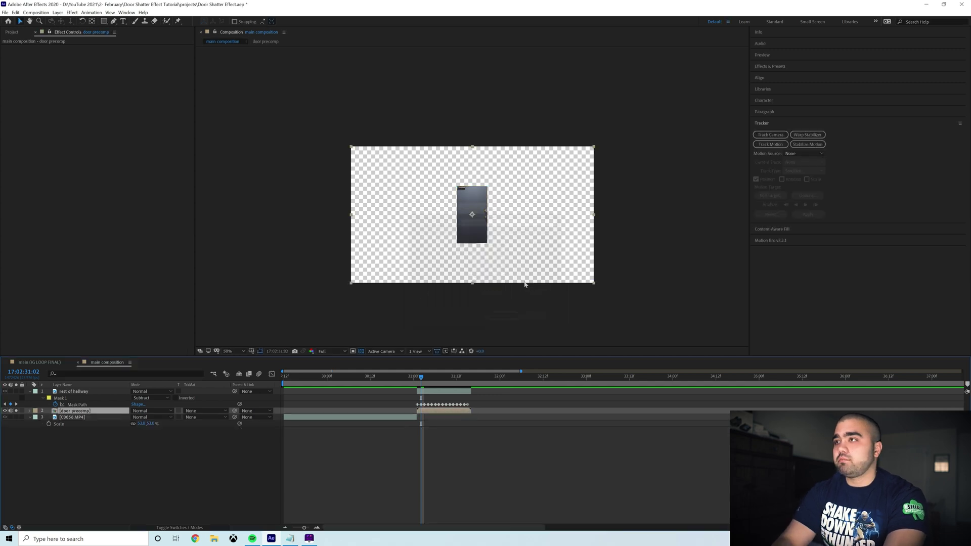
Step: Freeze the door precomp at its 17:02:31:02 frame, check the still, and turn its solo off
{"action": "right_click", "coordinate": [437, 411]}
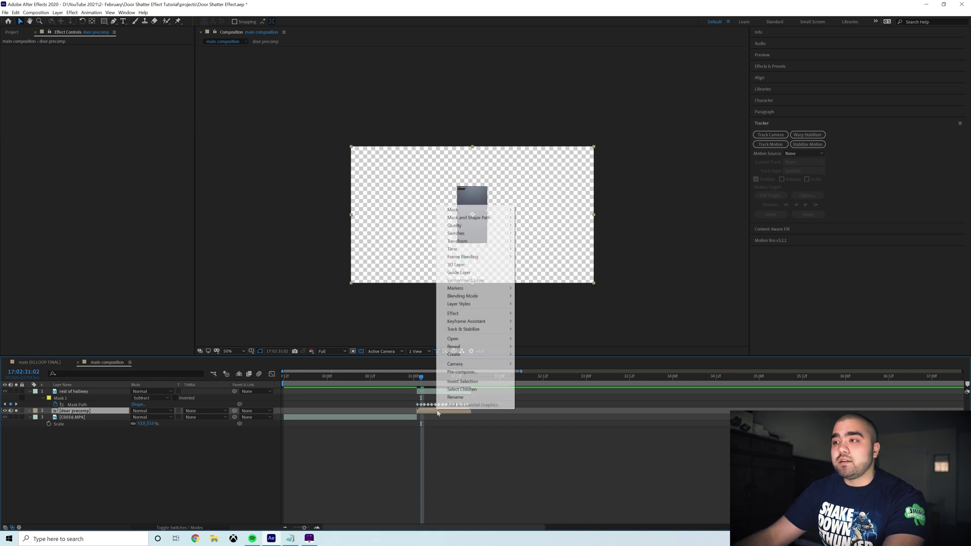
{"action": "mouse_move", "coordinate": [465, 247]}
{"action": "left_click", "coordinate": [547, 274]}
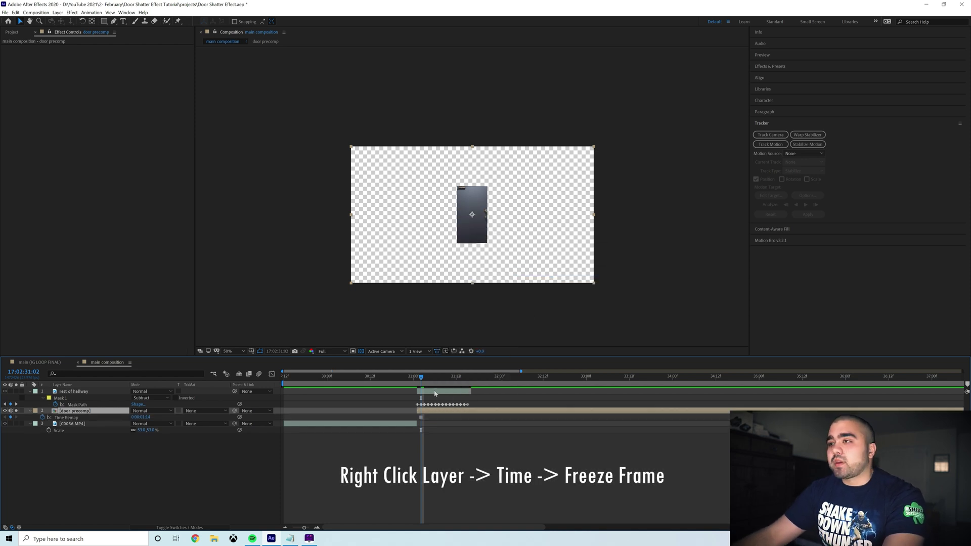
{"action": "mouse_move", "coordinate": [421, 380]}
{"action": "left_mouse_down"}
{"action": "mouse_move", "coordinate": [646, 385]}
{"action": "mouse_move", "coordinate": [404, 384]}
{"action": "left_mouse_up"}
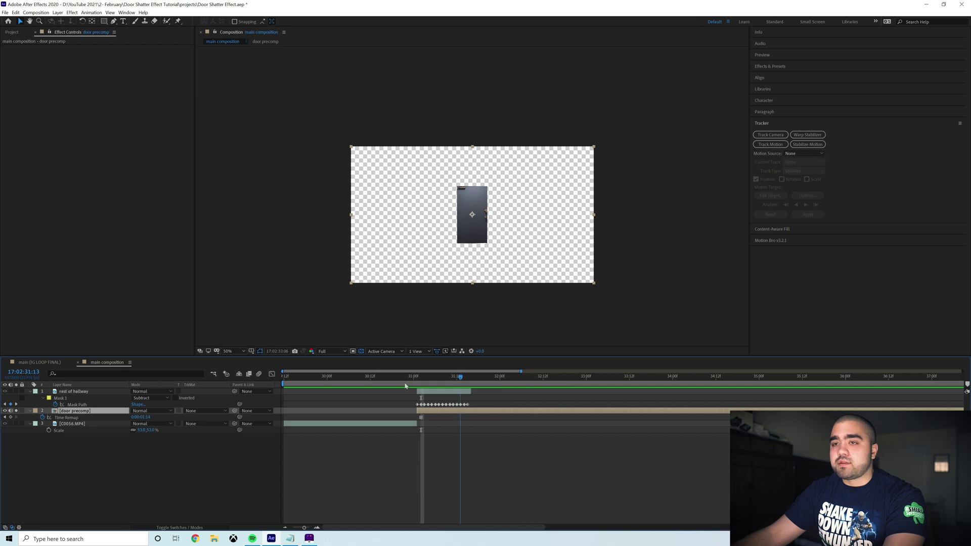
{"action": "left_click", "coordinate": [16, 410]}
{"action": "mouse_move", "coordinate": [421, 379]}
{"action": "left_mouse_down"}
{"action": "mouse_move", "coordinate": [461, 382]}
{"action": "mouse_move", "coordinate": [421, 379]}
{"action": "left_mouse_up"}
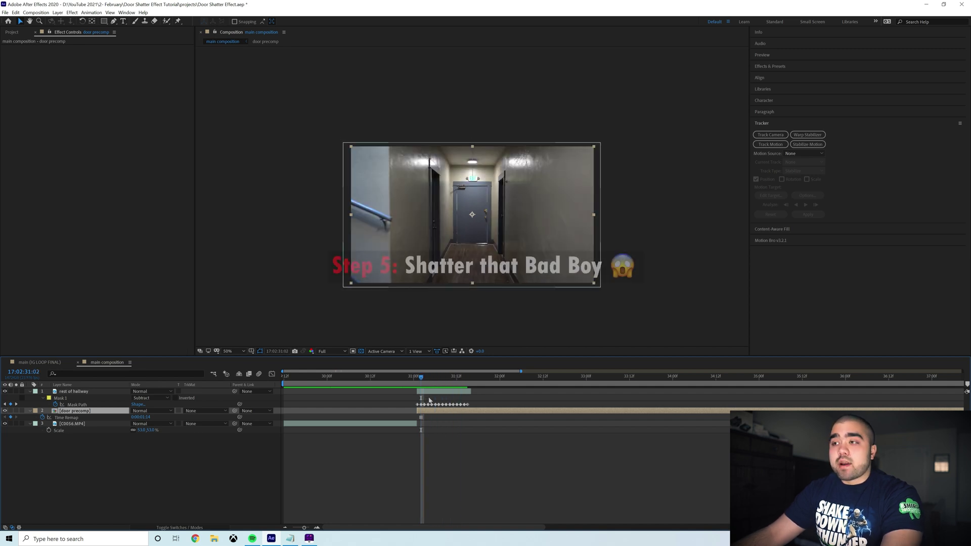
Step: Apply the Shatter effect to the door precomp, set its view to Rendered and expand its Shape settings
{"action": "left_click", "coordinate": [770, 67]}
{"action": "left_click", "coordinate": [797, 76]}
{"action": "type", "text": "shatter"}
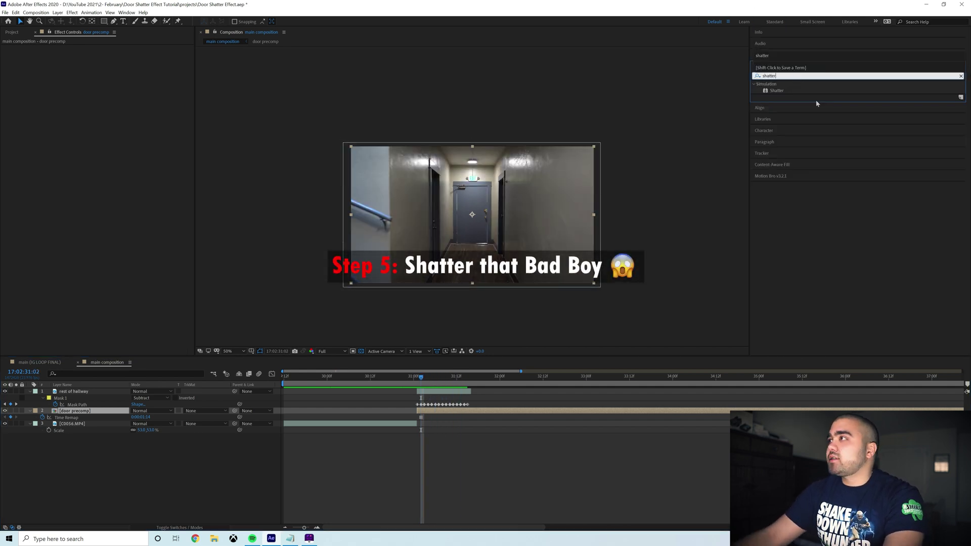
{"action": "double_click", "coordinate": [777, 90]}
{"action": "left_click", "coordinate": [123, 54]}
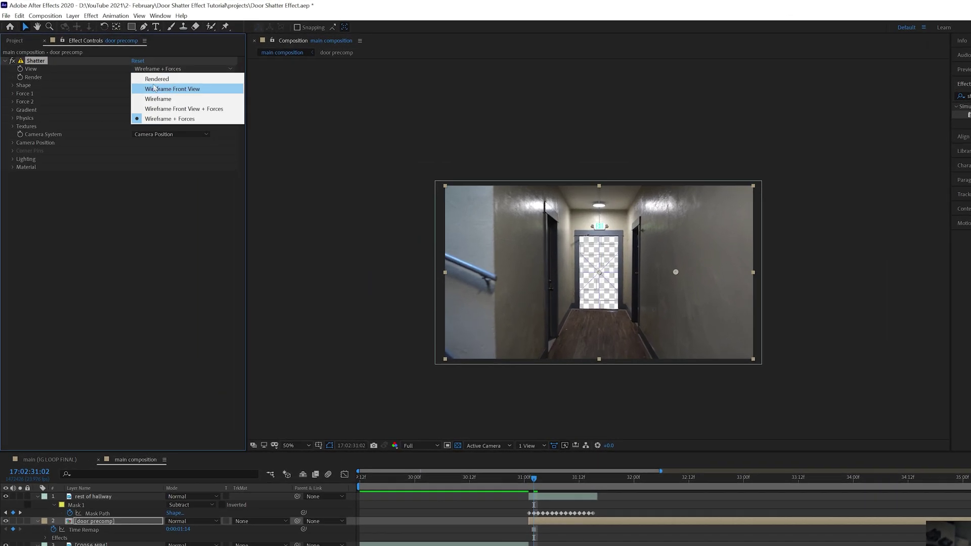
{"action": "left_click", "coordinate": [156, 79]}
{"action": "left_click", "coordinate": [16, 88]}
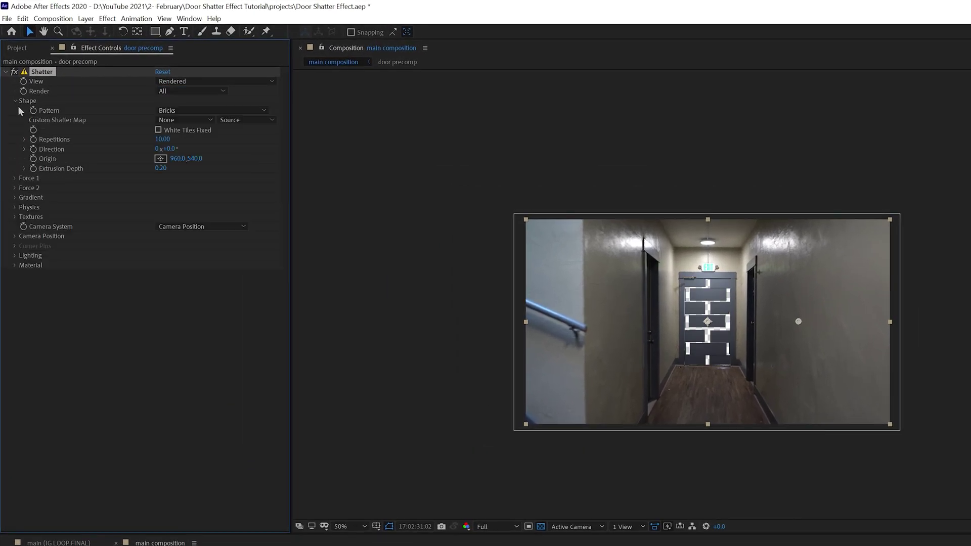
Step: Try the Puzzle pattern for the door's shatter pieces
{"action": "left_click", "coordinate": [196, 112]}
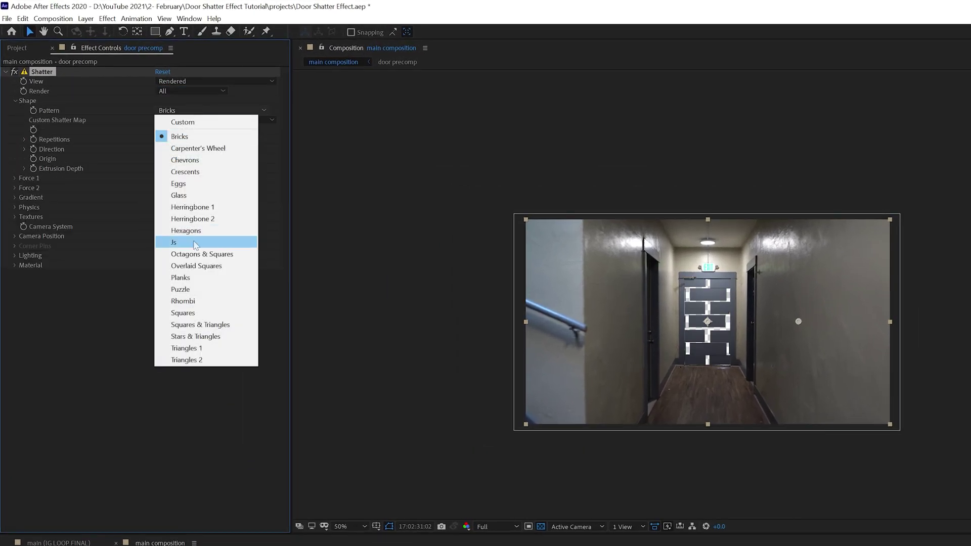
{"action": "left_click", "coordinate": [192, 232]}
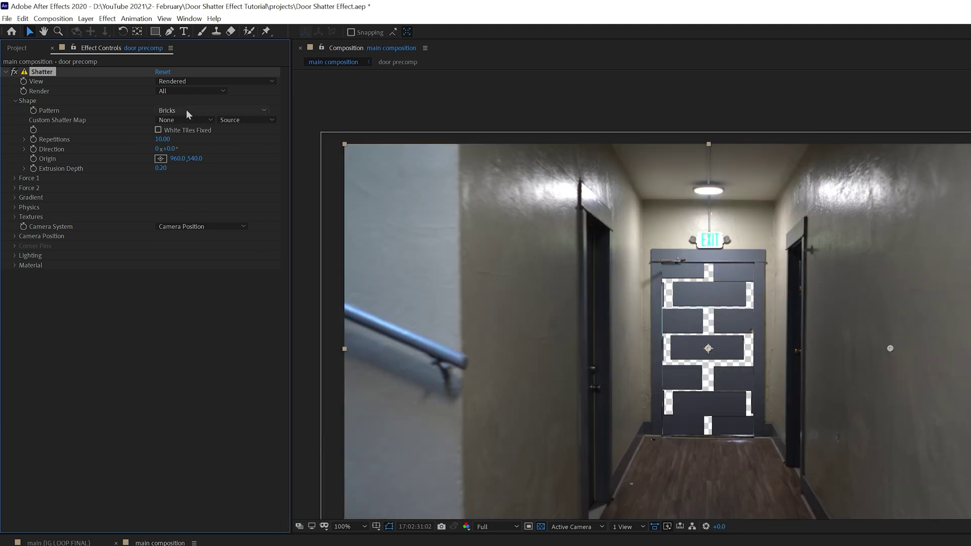
{"action": "left_click", "coordinate": [186, 111]}
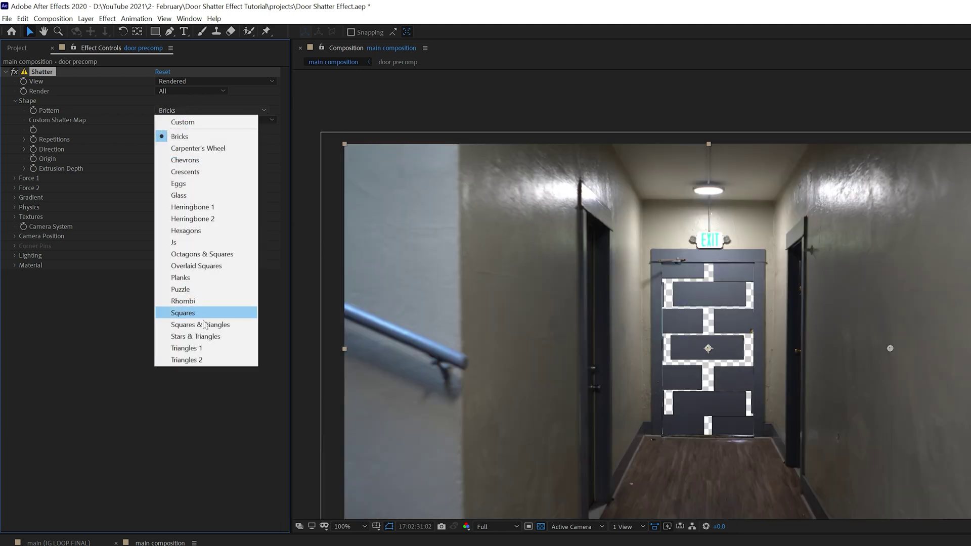
{"action": "left_click", "coordinate": [182, 290]}
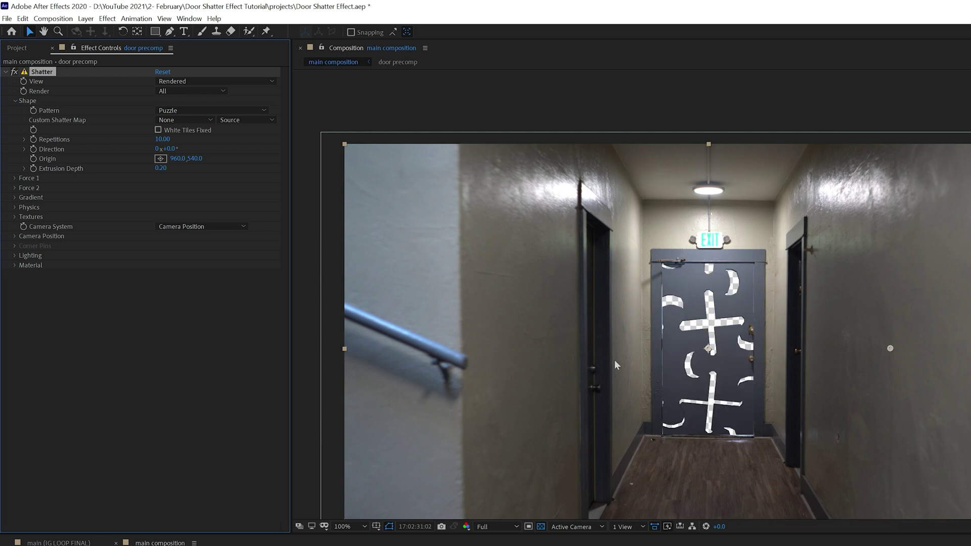
Step: Set the Shatter pattern to Herringbone 1 and its direction to 45°
{"action": "left_click", "coordinate": [202, 110]}
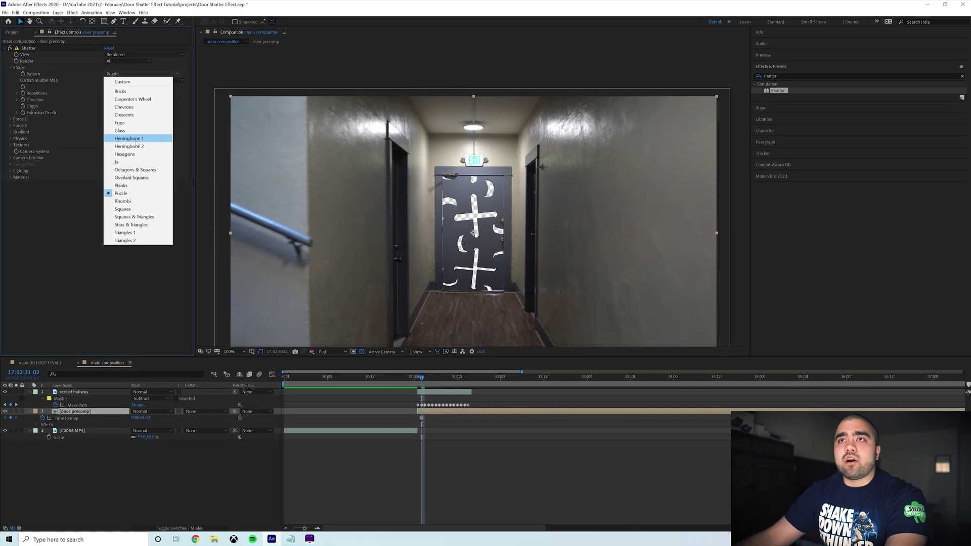
{"action": "left_click", "coordinate": [136, 141]}
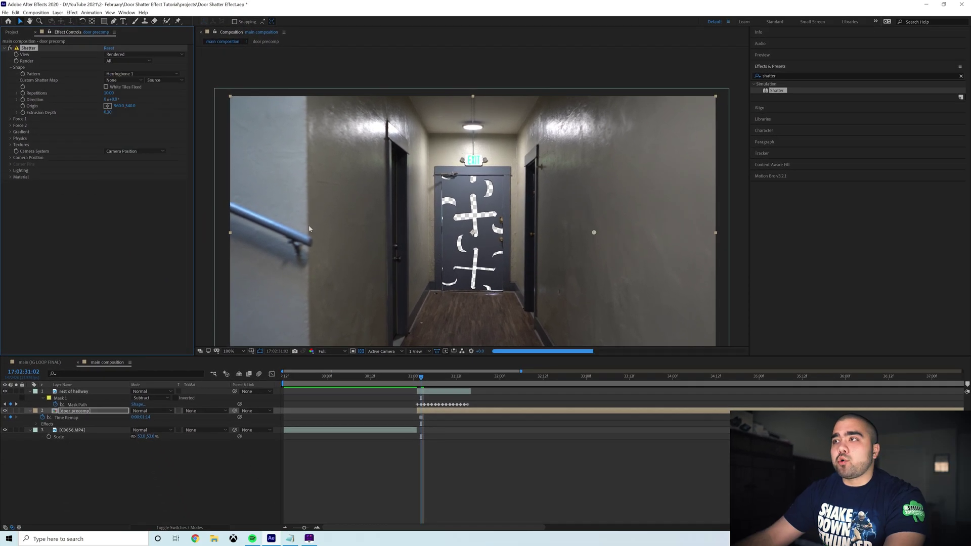
{"action": "left_click_drag", "start_coordinate": [110, 101], "coordinate": [131, 98]}
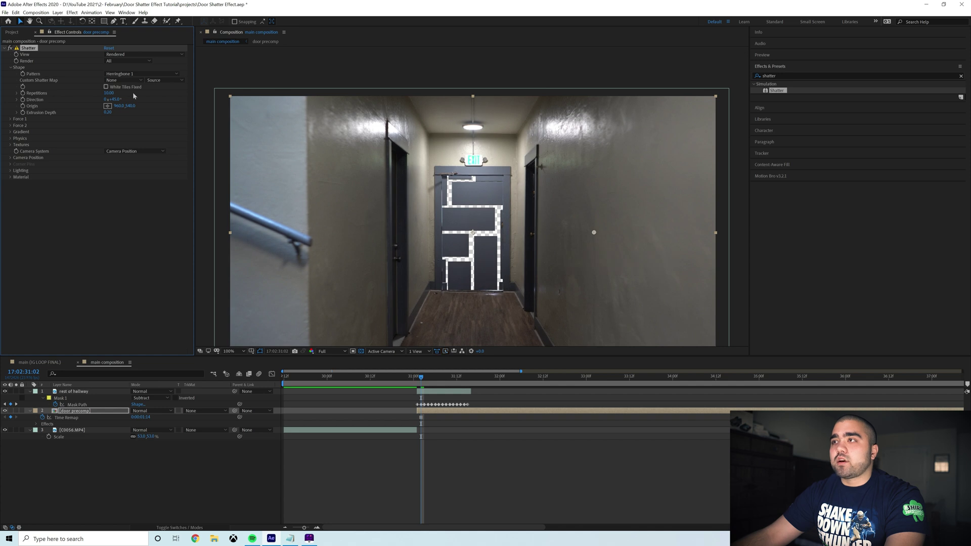
Step: Increase the Shatter repetitions for smaller pieces, preview the break, and set the extrusion depth to 0.17
{"action": "left_click_drag", "start_coordinate": [109, 93], "coordinate": [171, 96]}
{"action": "key", "text": "space"}
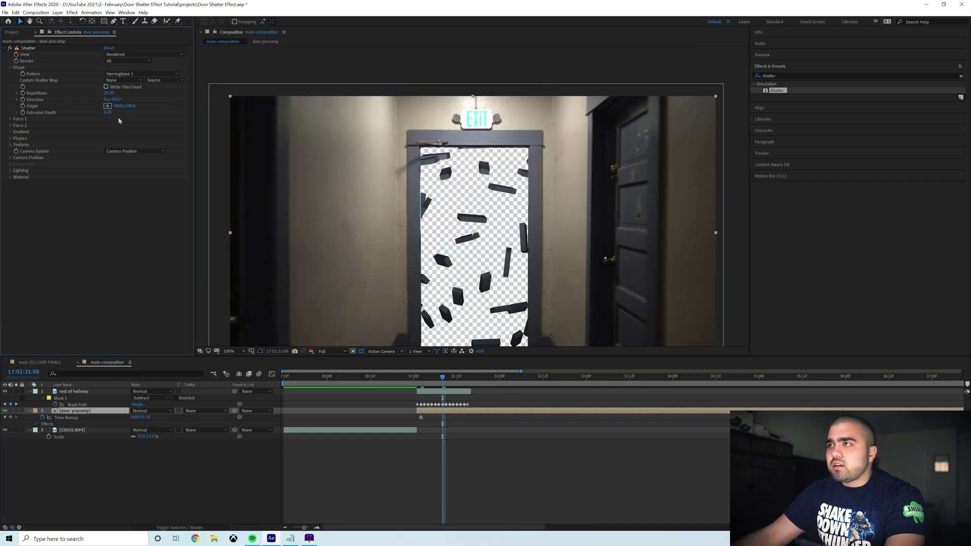
{"action": "left_click_drag", "start_coordinate": [109, 112], "coordinate": [102, 112]}
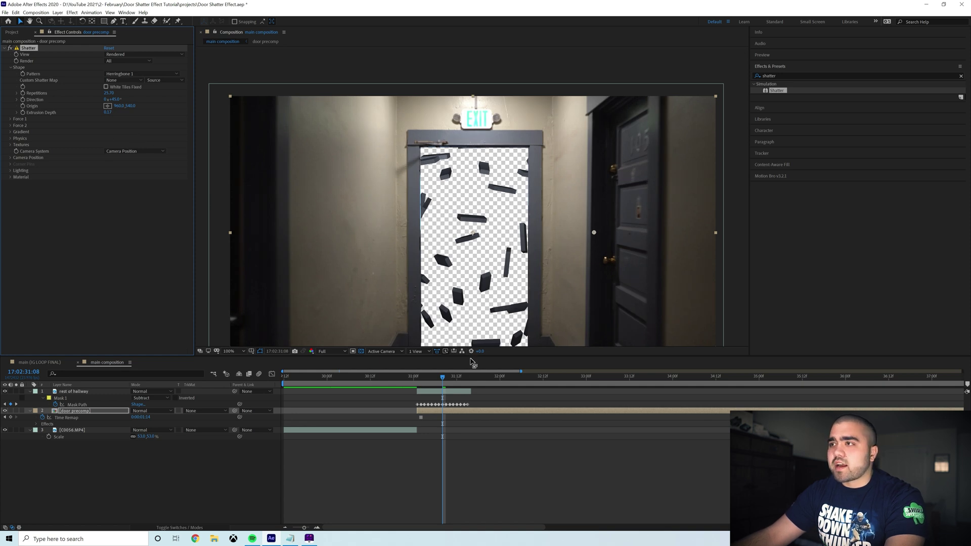
Step: Play back the door shatter from just before the break and return to its first broken frames
{"action": "left_click_drag", "start_coordinate": [442, 380], "coordinate": [407, 381]}
{"action": "key", "text": "space"}
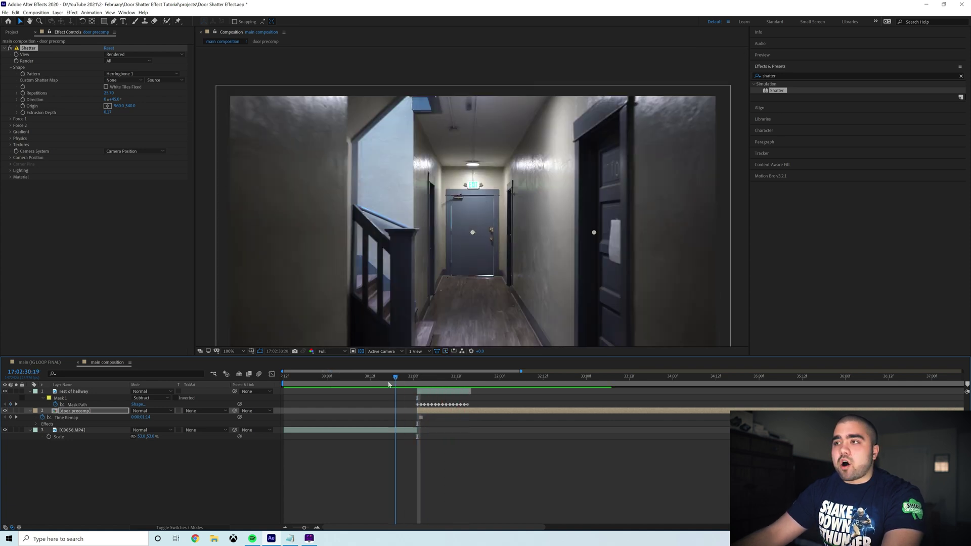
{"action": "left_click", "coordinate": [420, 376]}
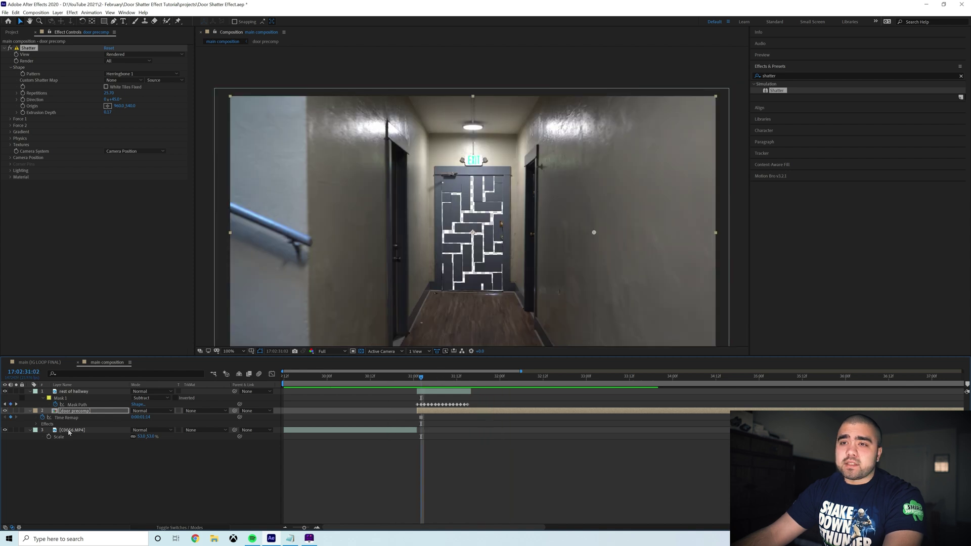
Step: Solo the door precomp and preview its flying pieces without the hallway
{"action": "left_click", "coordinate": [17, 411]}
{"action": "key", "text": "space"}
{"action": "key", "text": "space"}
{"action": "left_click", "coordinate": [417, 377]}
{"action": "key", "text": "space"}
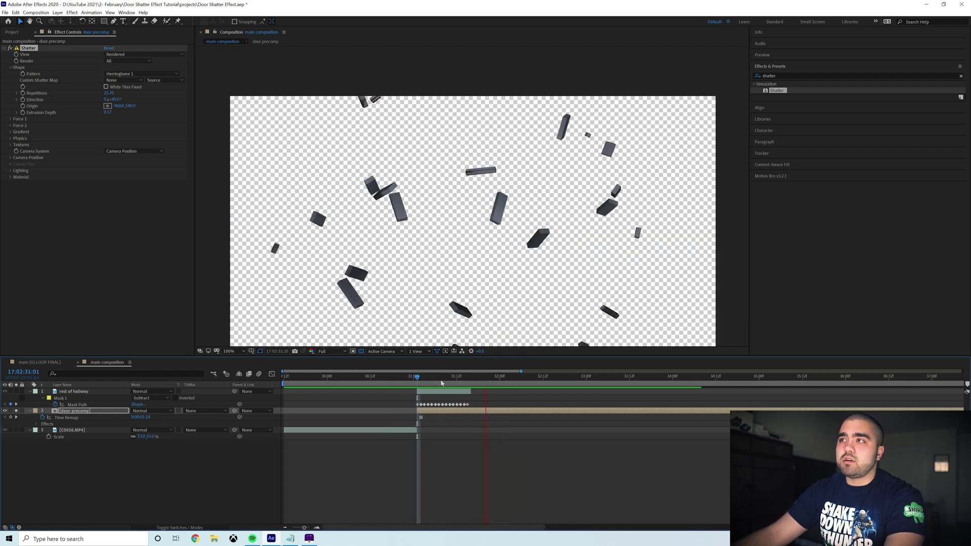
{"action": "key", "text": "space"}
{"action": "left_click", "coordinate": [421, 376]}
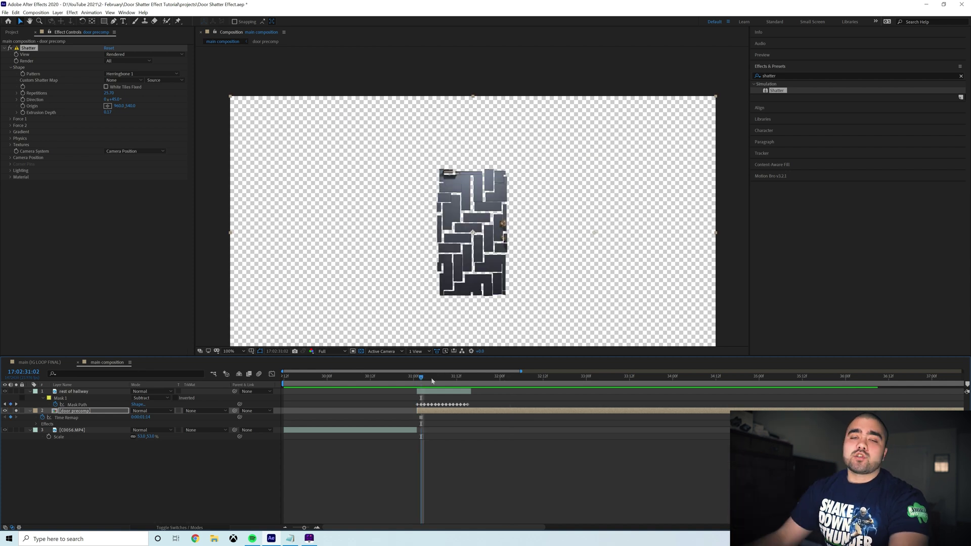
Step: Set the Shatter camera position's Y rotation to -180° and preview the pieces flying the other way
{"action": "key", "text": "Page_Down"}
{"action": "left_click", "coordinate": [10, 157]}
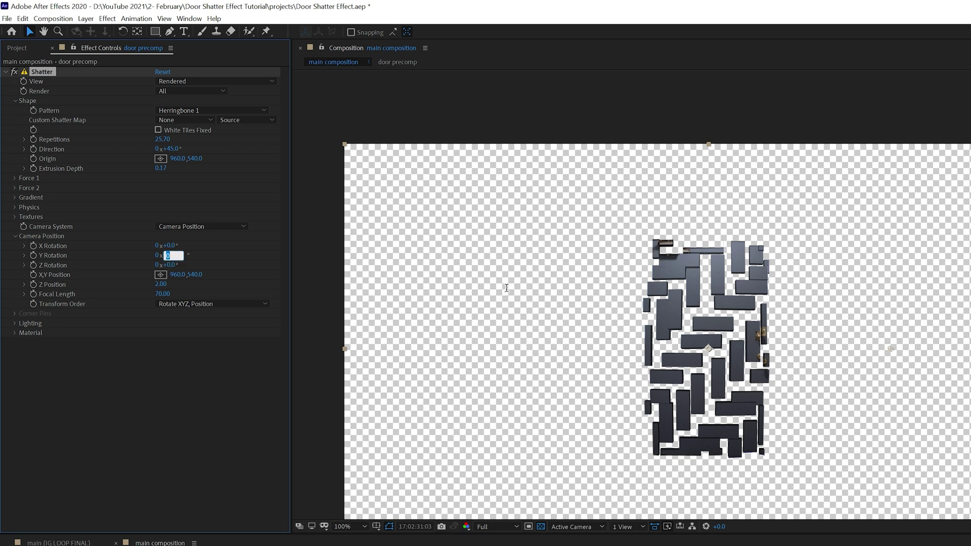
{"action": "key", "text": "Return"}
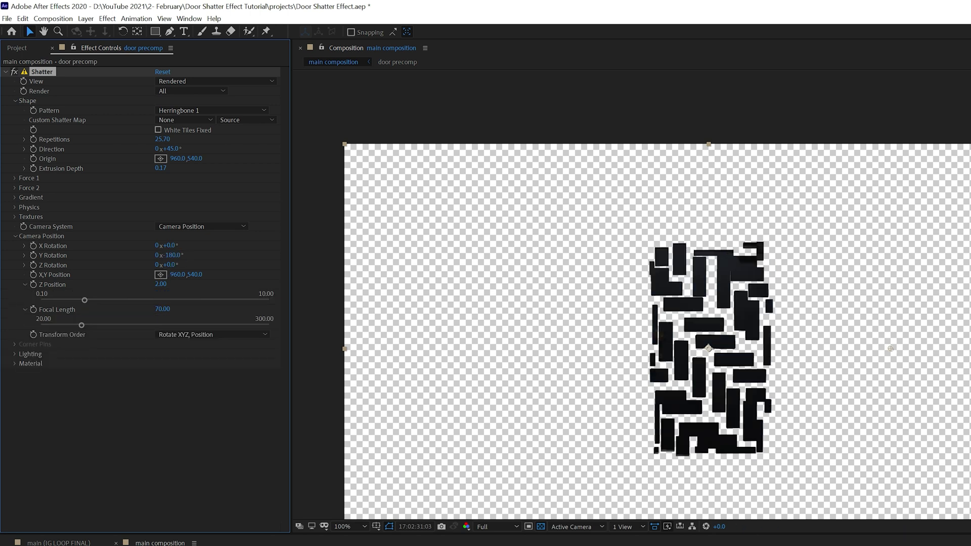
{"action": "key", "text": "space"}
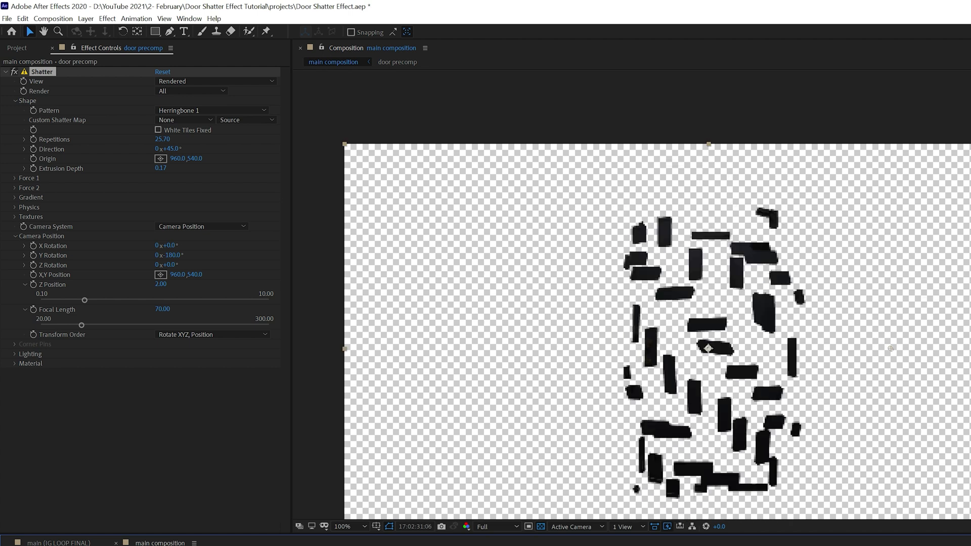
Step: Increase the Shatter effect's Force 1 strength and check the first frames of the break
{"action": "left_click", "coordinate": [14, 179]}
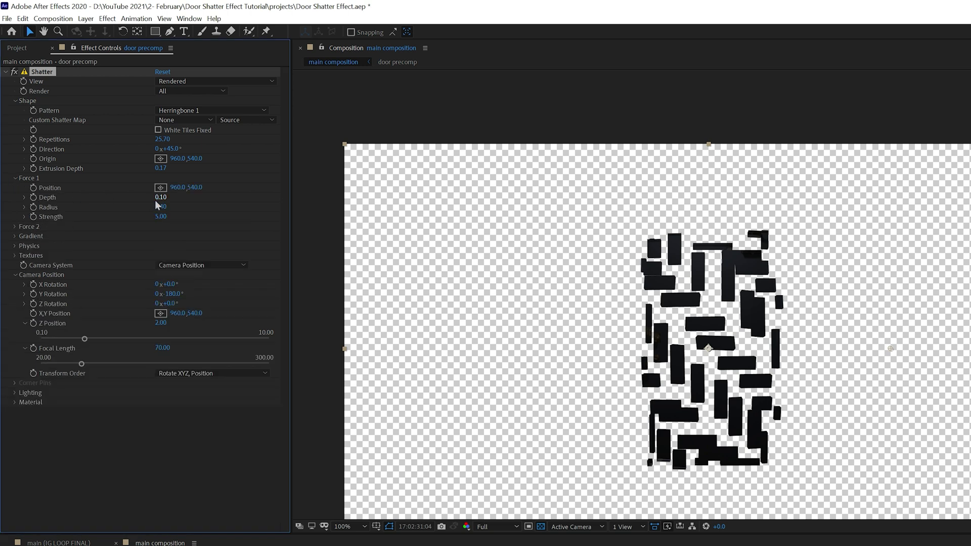
{"action": "left_click_drag", "start_coordinate": [161, 217], "coordinate": [213, 219]}
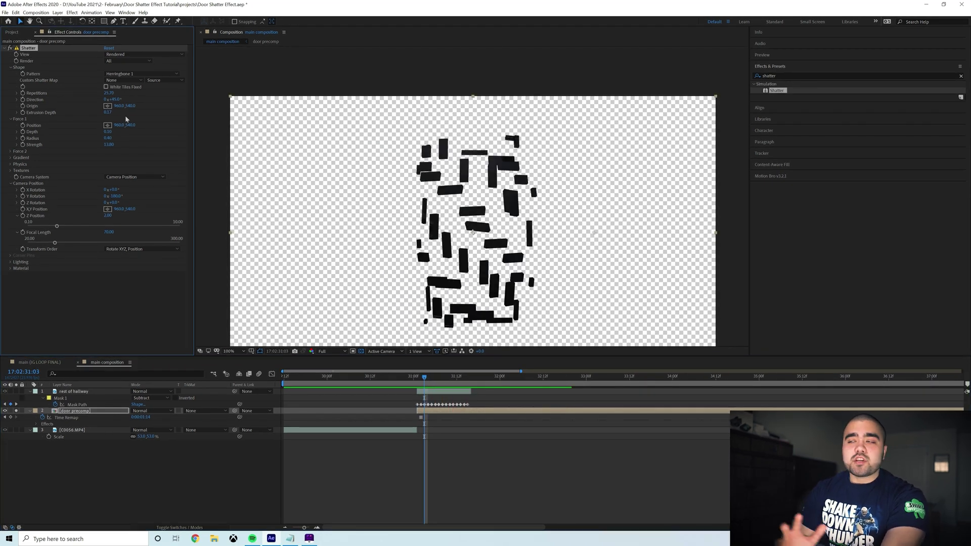
{"action": "left_click", "coordinate": [421, 378]}
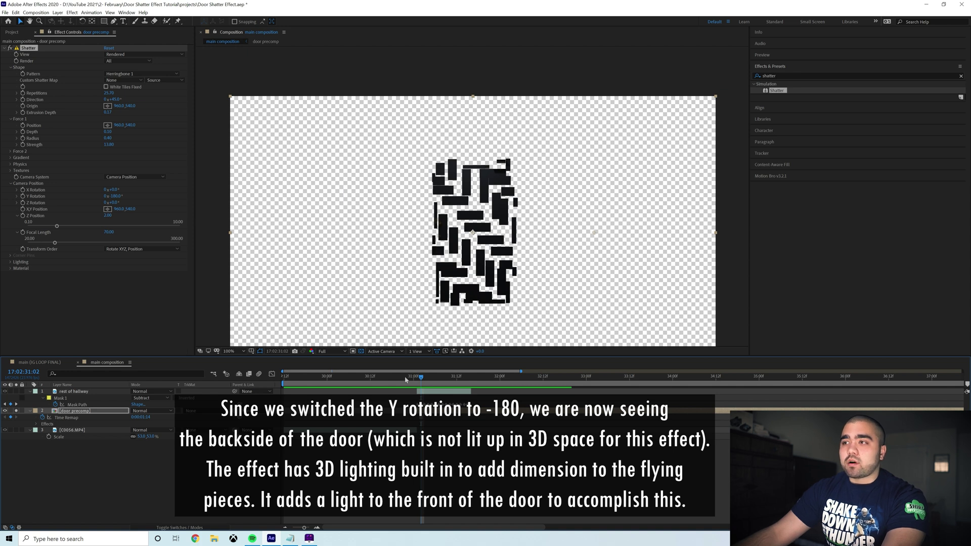
{"action": "key", "text": "Page_Up"}
{"action": "key", "text": "Page_Down"}
Step: Set the Shatter light depth to about -1.3 to light the back of the door, and check the unbroken door frame
{"action": "left_click", "coordinate": [20, 265]}
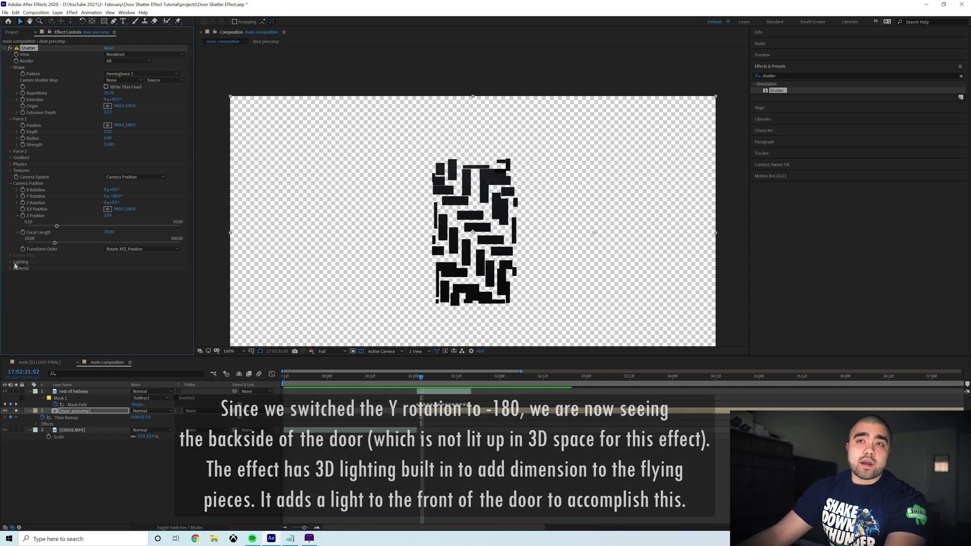
{"action": "left_click", "coordinate": [10, 262]}
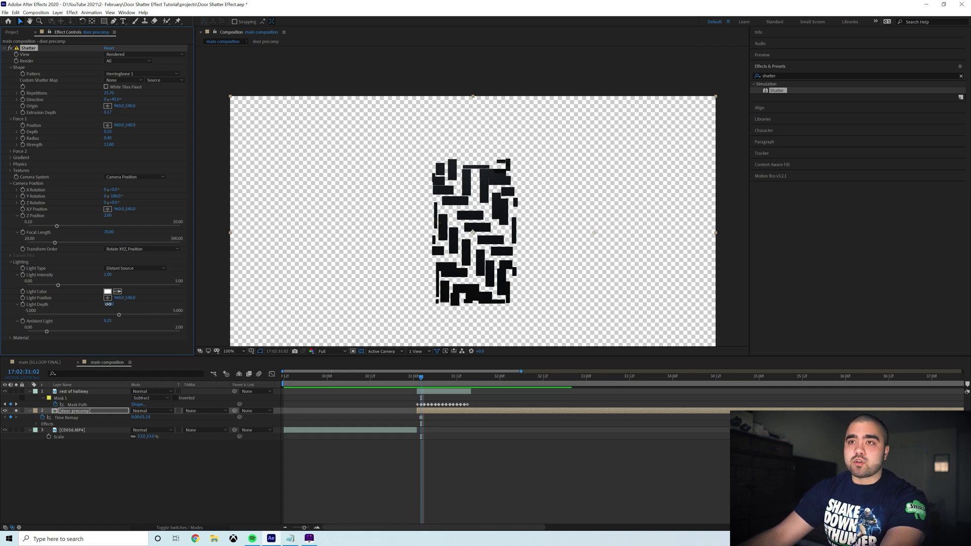
{"action": "left_click_drag", "start_coordinate": [109, 304], "coordinate": [105, 304]}
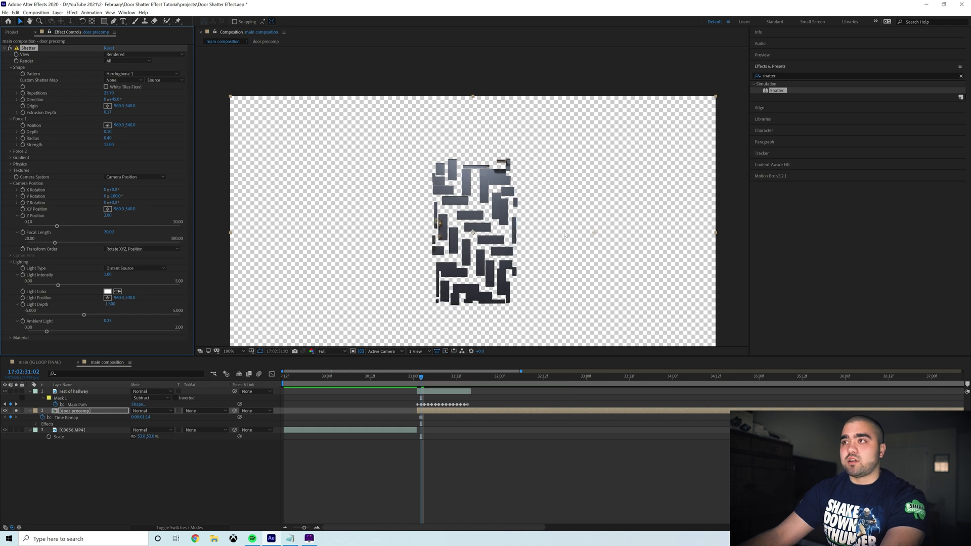
{"action": "left_click_drag", "start_coordinate": [422, 378], "coordinate": [418, 378]}
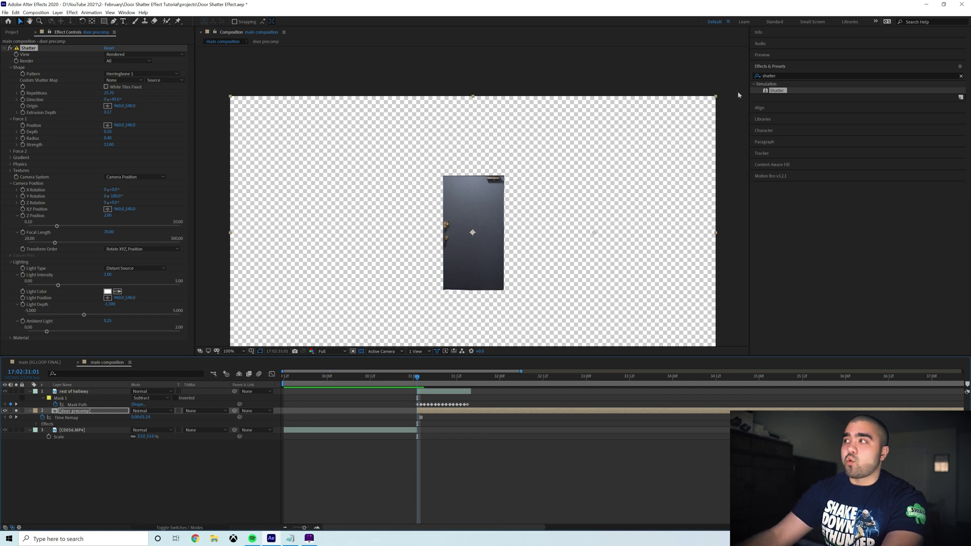
Step: Apply the Flop preset above Shatter on the door precomp to mirror the door, and preview the result
{"action": "left_click", "coordinate": [766, 75]}
{"action": "type", "text": "fl"}
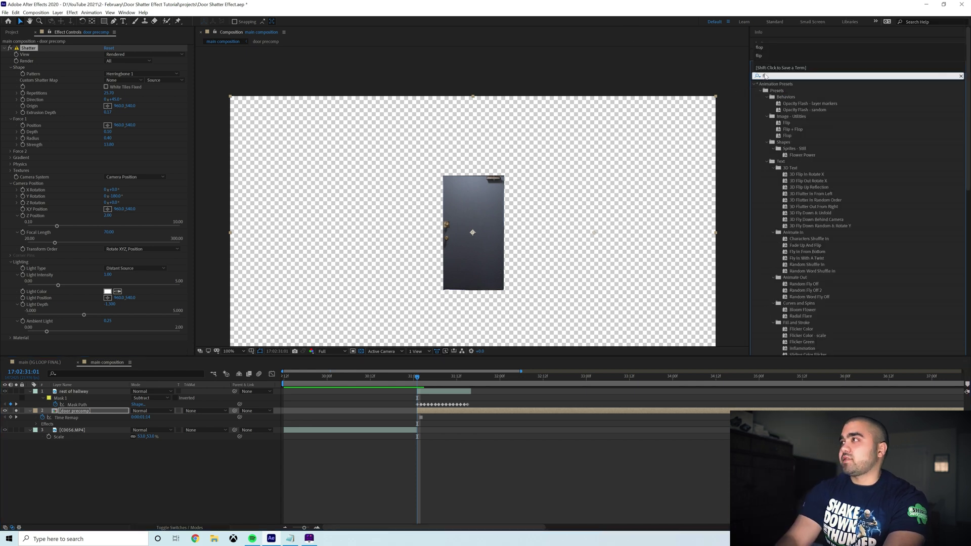
{"action": "type", "text": "op"}
{"action": "left_click_drag", "start_coordinate": [787, 110], "coordinate": [47, 46]}
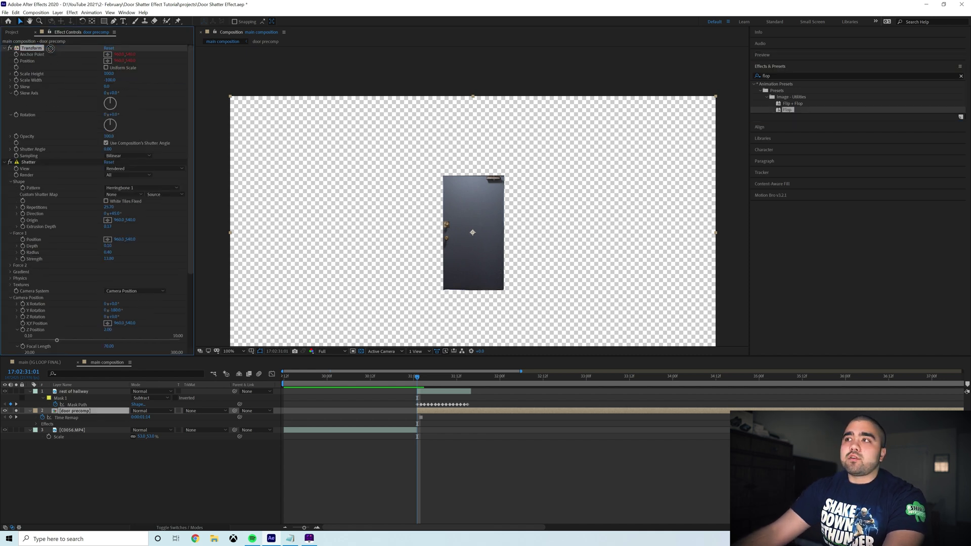
{"action": "key", "text": "space"}
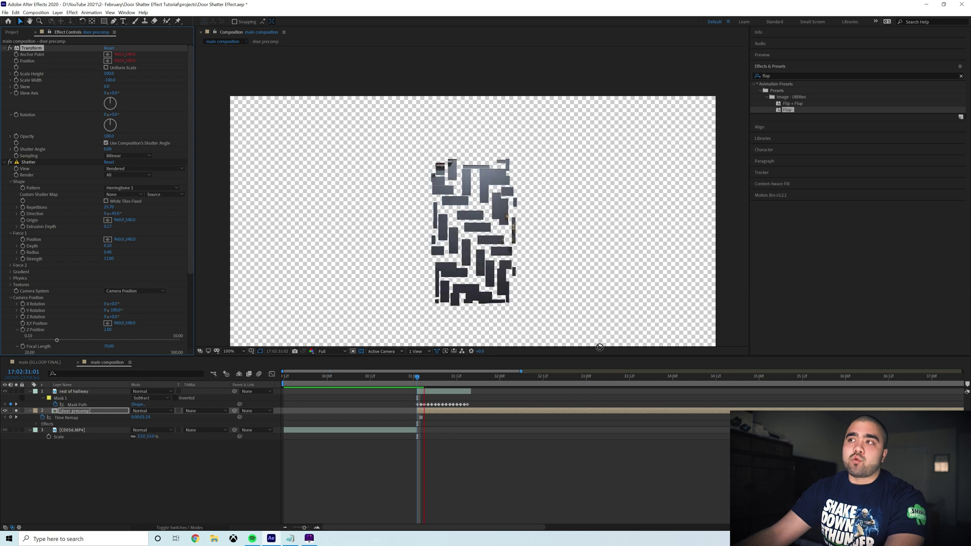
Step: Turn off solo for the door precomp and play back the shatter together with the hallway
{"action": "key", "text": "Page_Up"}
{"action": "left_click", "coordinate": [15, 410]}
{"action": "key", "text": "space"}
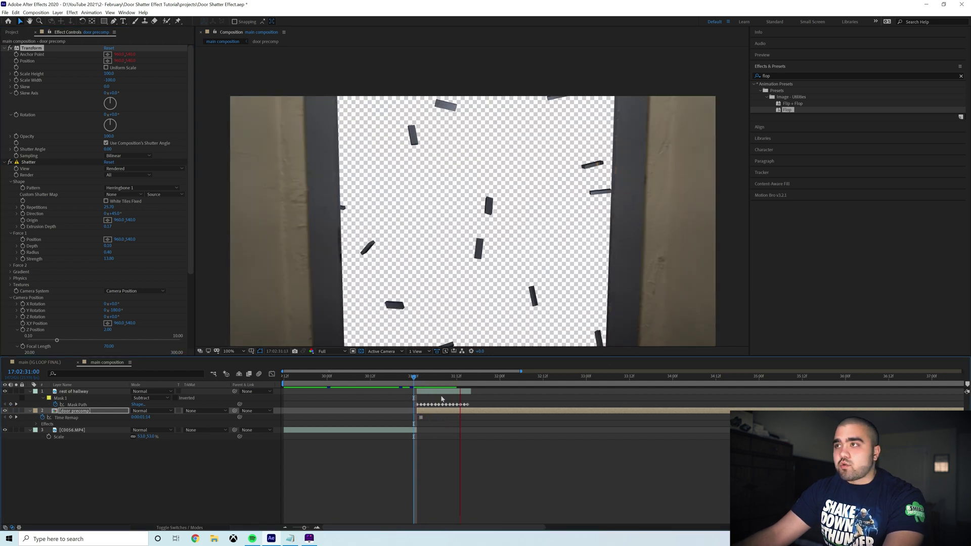
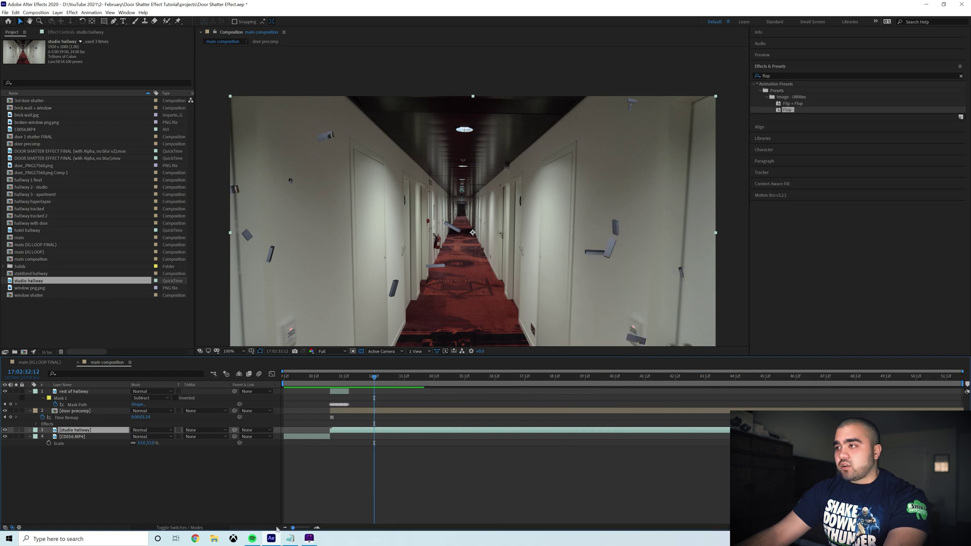
Step: Try a time stretch factor of 5% on the studio hallway layer and scrub through the transition
{"action": "right_click", "coordinate": [482, 431]}
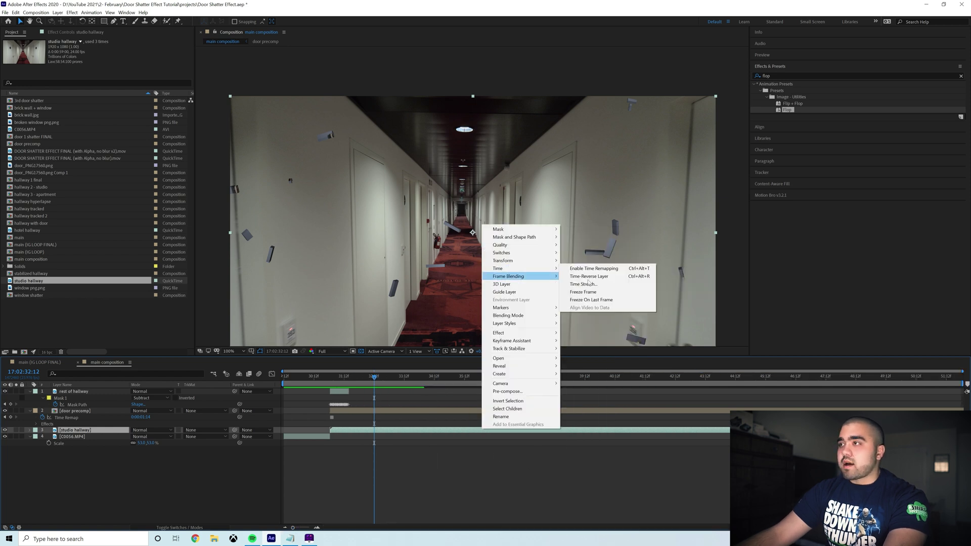
{"action": "left_click", "coordinate": [584, 283]}
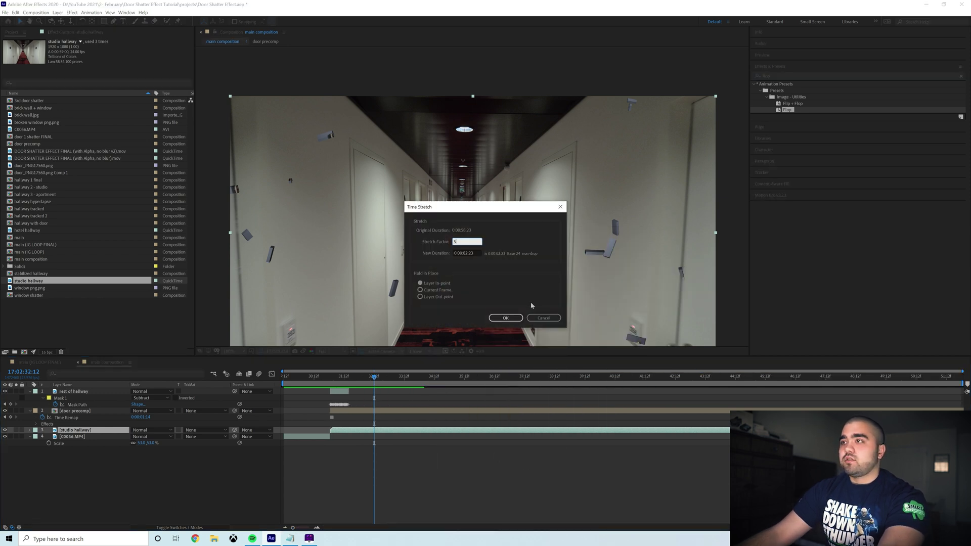
{"action": "type", "text": "5"}
{"action": "key", "text": "Return"}
{"action": "left_click_drag", "start_coordinate": [351, 379], "coordinate": [328, 379]}
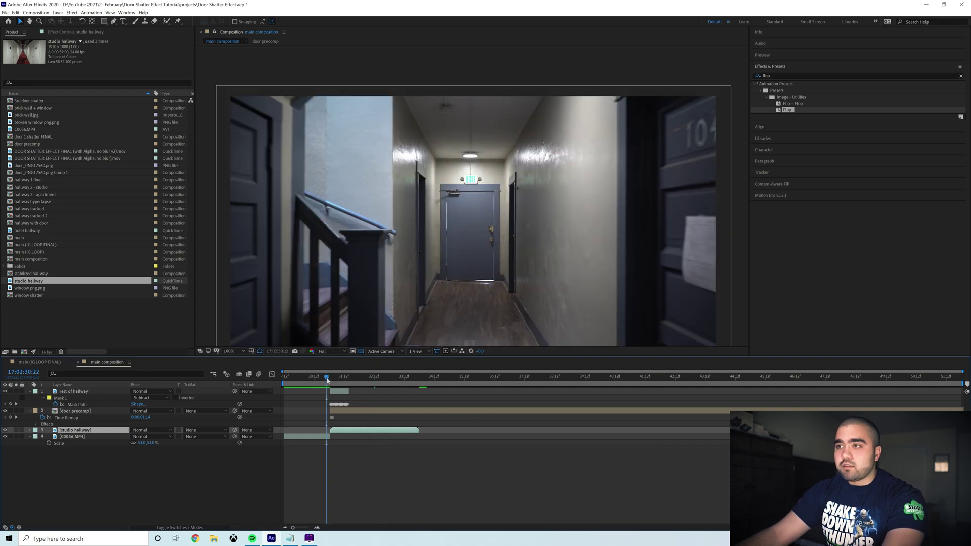
Step: Set the studio hallway layer's time stretch factor to 4%
{"action": "right_click", "coordinate": [364, 430]}
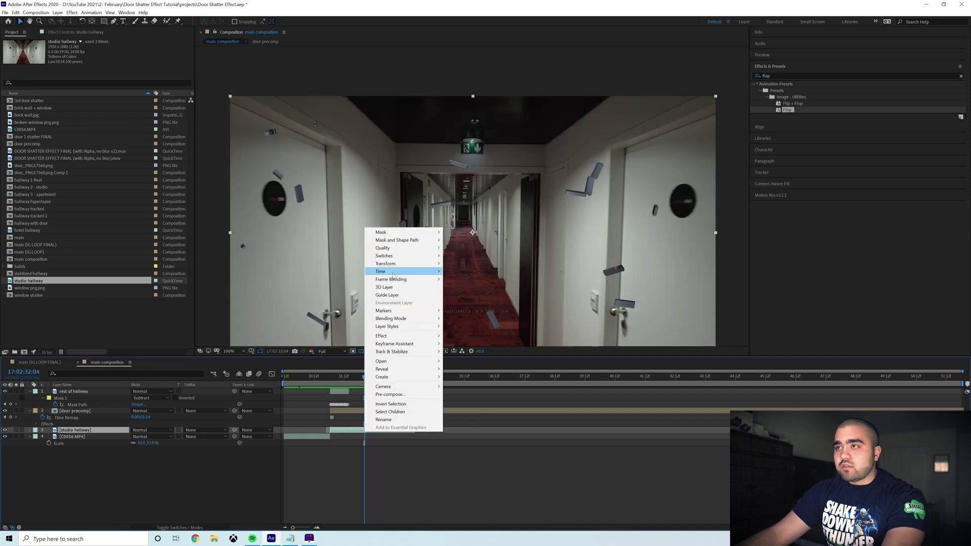
{"action": "mouse_move", "coordinate": [385, 271]}
{"action": "left_click", "coordinate": [480, 287]}
{"action": "type", "text": "4"}
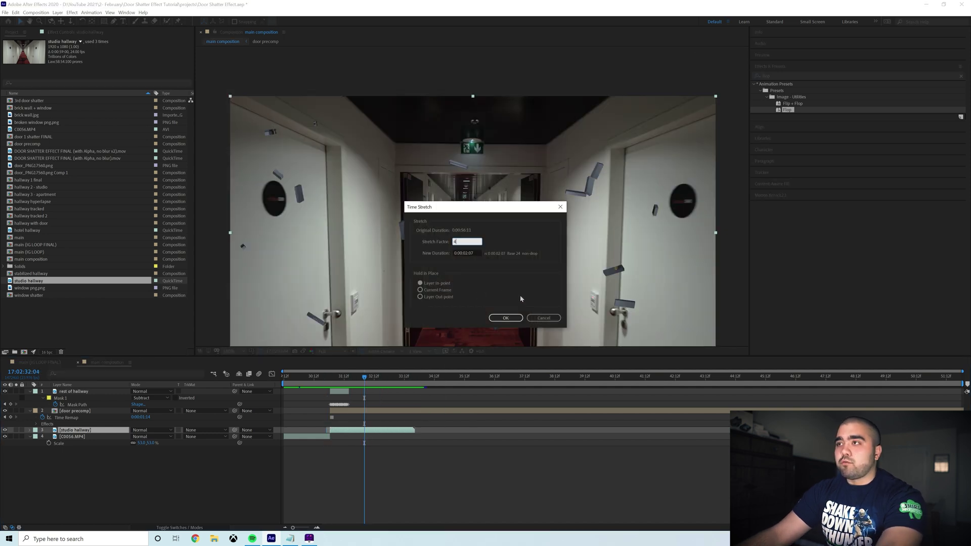
{"action": "key", "text": "Return"}
Step: Play back the transition through the shattering door into the studio hallway several times
{"action": "left_click", "coordinate": [312, 378]}
{"action": "key", "text": "space"}
{"action": "key", "text": "space"}
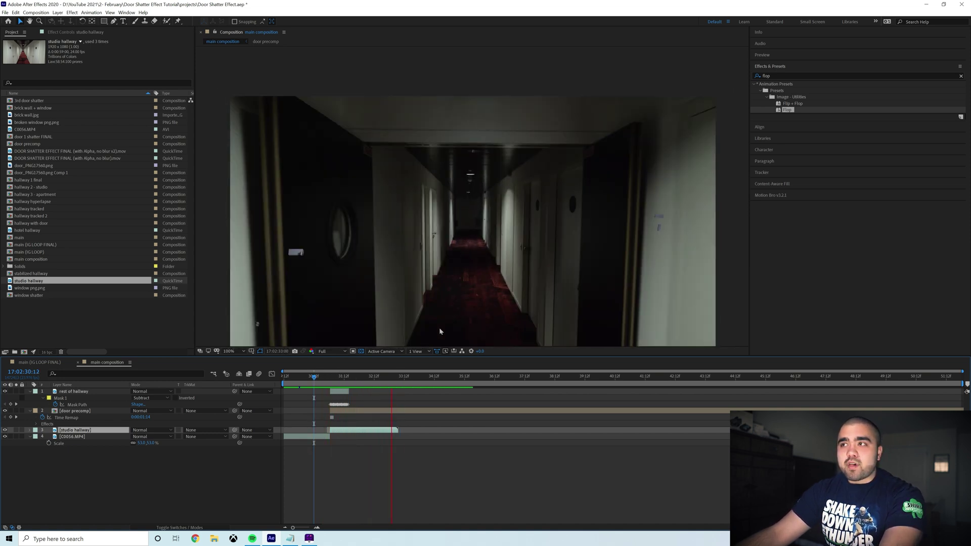
{"action": "left_click", "coordinate": [317, 377]}
{"action": "key", "text": "space"}
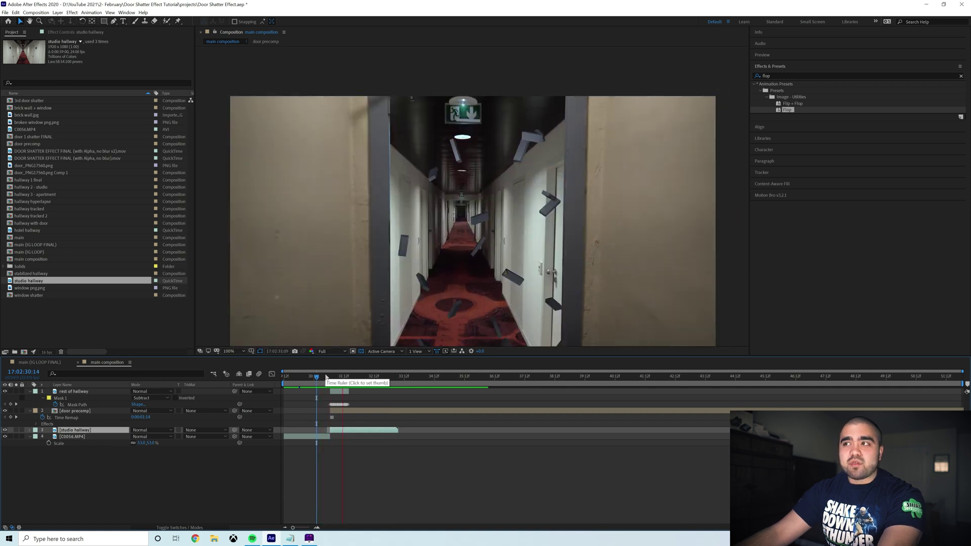
{"action": "left_click_drag", "start_coordinate": [332, 379], "coordinate": [310, 379]}
{"action": "key", "text": "space"}
Step: Select the door precomp and examine how its pieces move in the frames around the break
{"action": "left_click", "coordinate": [345, 413]}
{"action": "left_click", "coordinate": [333, 377]}
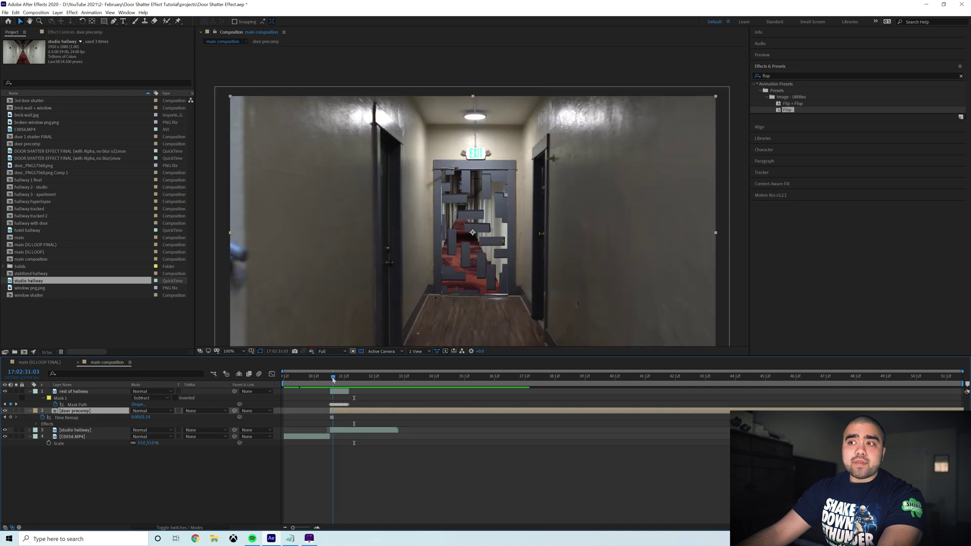
{"action": "left_click_drag", "start_coordinate": [333, 380], "coordinate": [338, 381]}
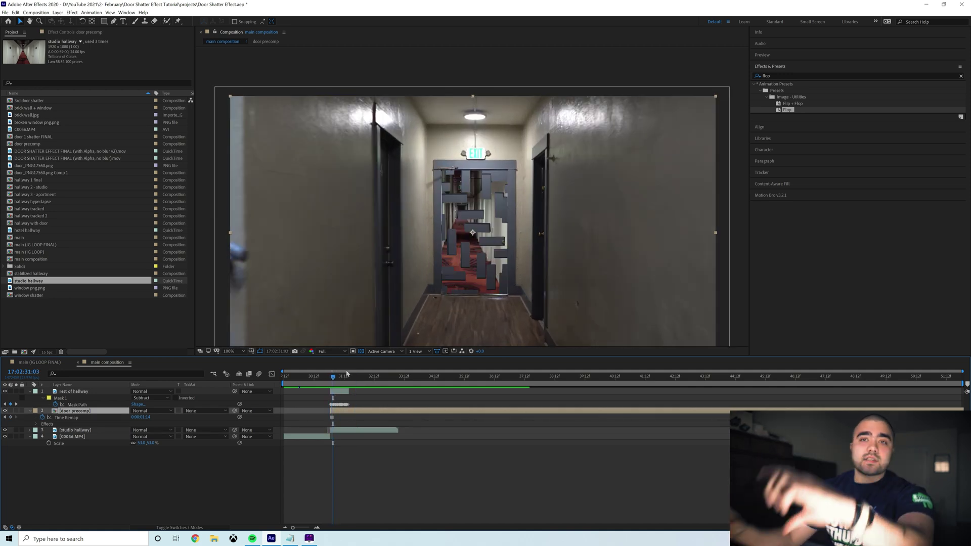
{"action": "key", "text": "space"}
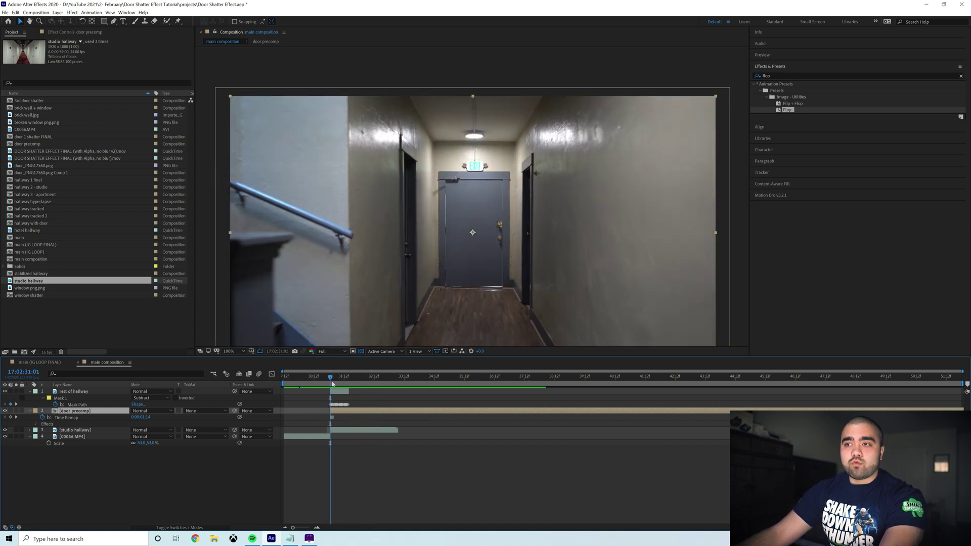
{"action": "key", "text": "space"}
Step: Animate the door precomp's scale from 100% at 17:02:31:01 to 464% at 17:02:31:22 and preview it
{"action": "key", "text": "s"}
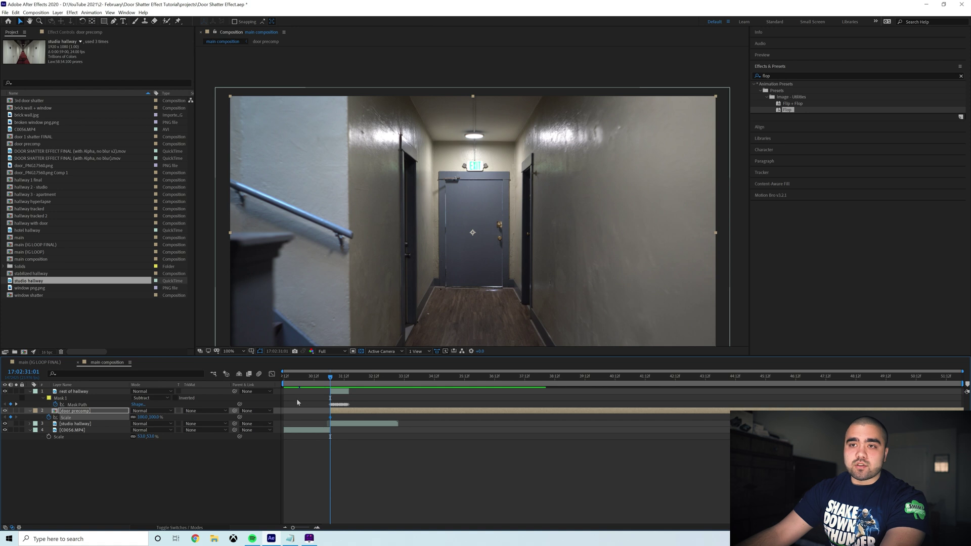
{"action": "left_click_drag", "start_coordinate": [332, 379], "coordinate": [356, 382]}
{"action": "left_click_drag", "start_coordinate": [147, 418], "coordinate": [183, 416]}
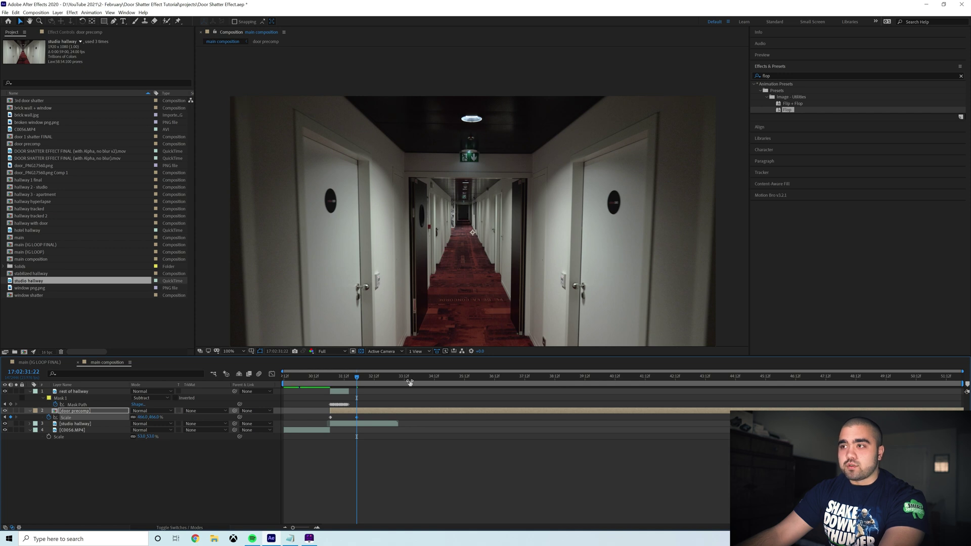
{"action": "left_click_drag", "start_coordinate": [356, 376], "coordinate": [326, 378]}
{"action": "key", "text": "space"}
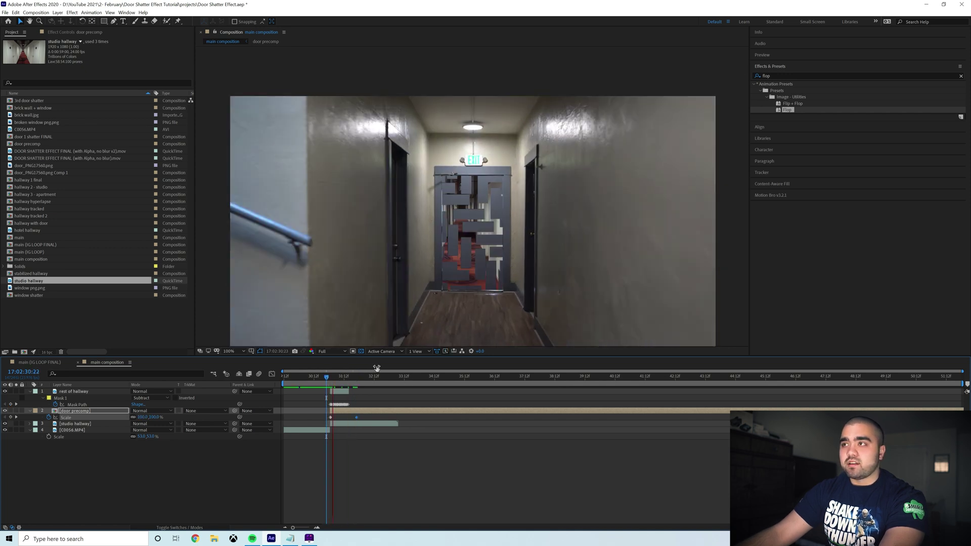
Step: Add an intermediate scale keyframe to the door precomp at 17:02:31:11 and preview the animation
{"action": "left_click", "coordinate": [338, 377]}
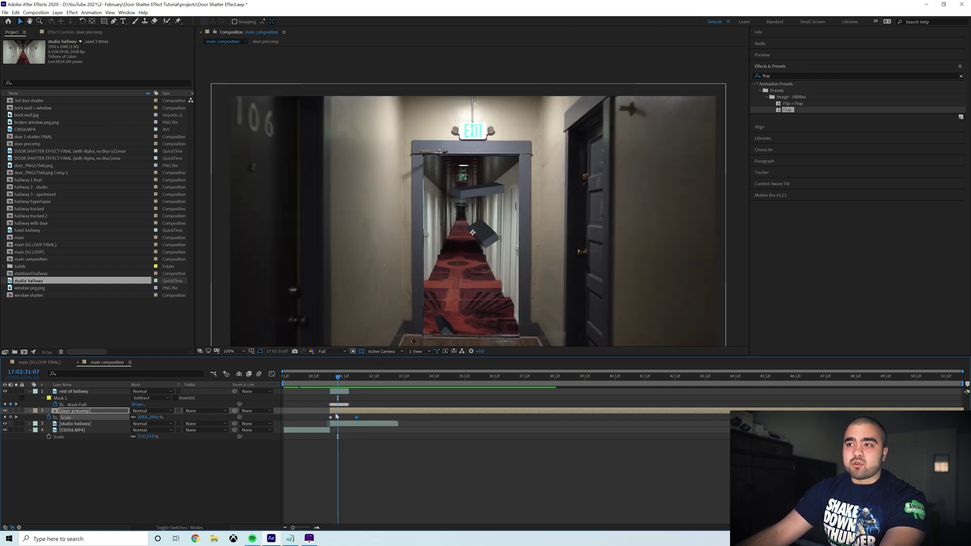
{"action": "left_click_drag", "start_coordinate": [337, 420], "coordinate": [338, 420]}
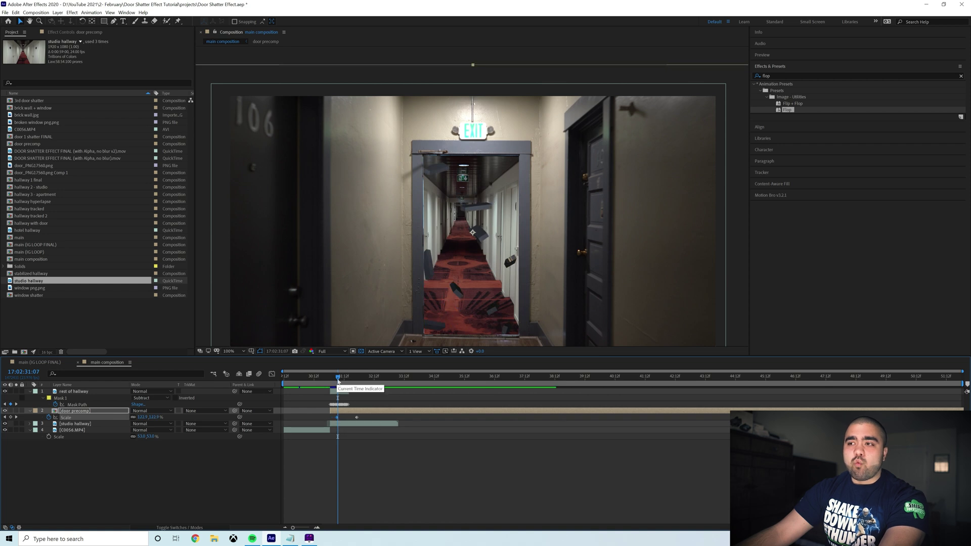
{"action": "left_click_drag", "start_coordinate": [337, 379], "coordinate": [343, 385]}
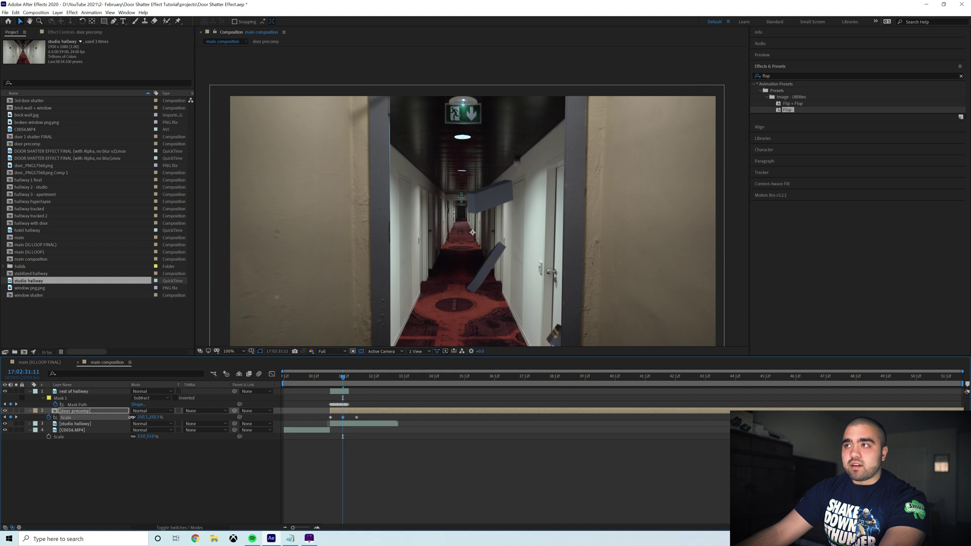
{"action": "key", "text": "space"}
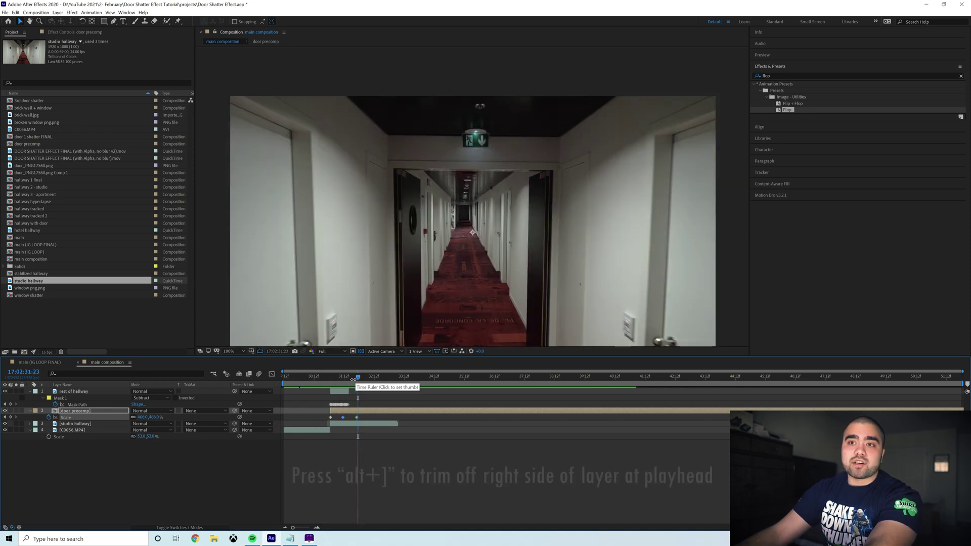
Step: Trim the end of the door precomp layer at 17:02:32:00 and play back the whole transition
{"action": "left_click", "coordinate": [365, 379]}
{"action": "mouse_move", "coordinate": [368, 385]}
{"action": "left_mouse_down"}
{"action": "mouse_move", "coordinate": [384, 386]}
{"action": "mouse_move", "coordinate": [359, 386]}
{"action": "left_mouse_up"}
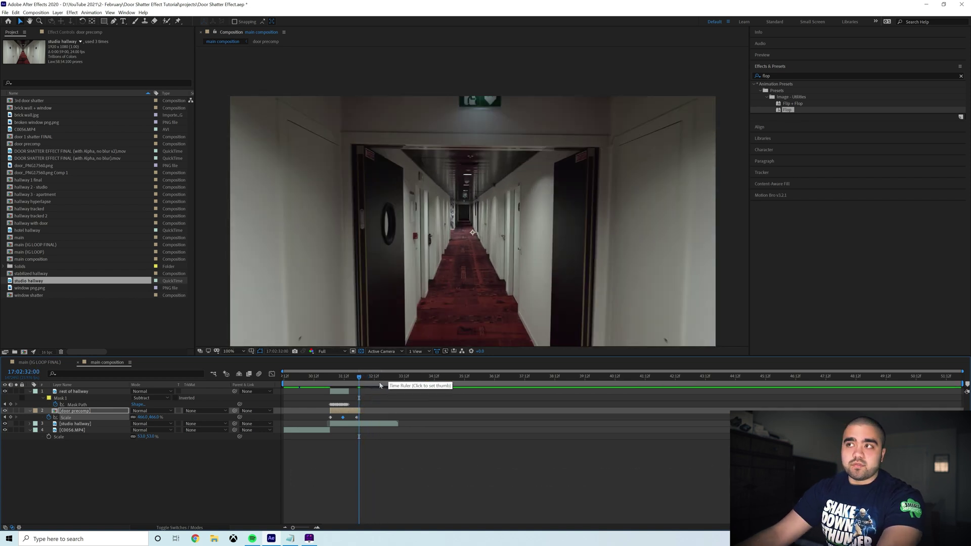
{"action": "key", "text": "space"}
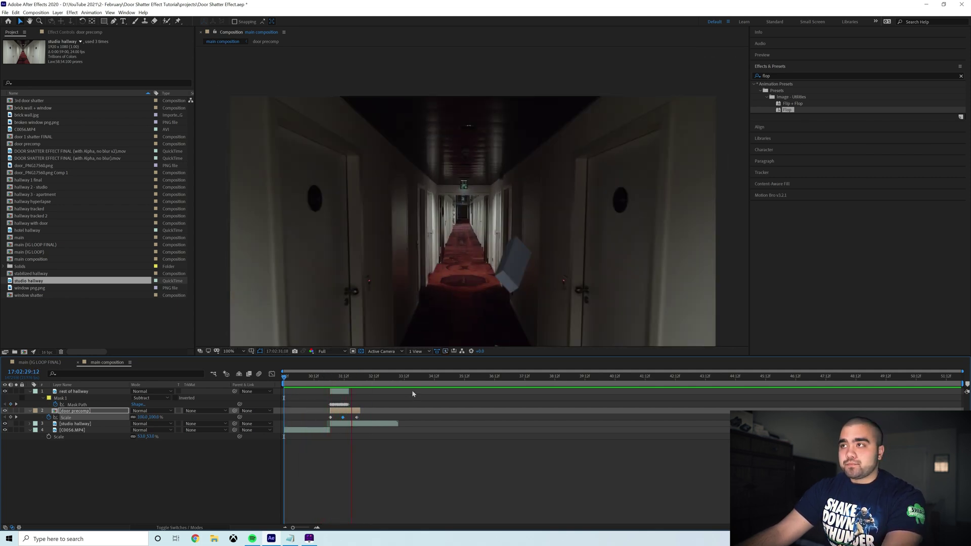
{"action": "left_click", "coordinate": [319, 379]}
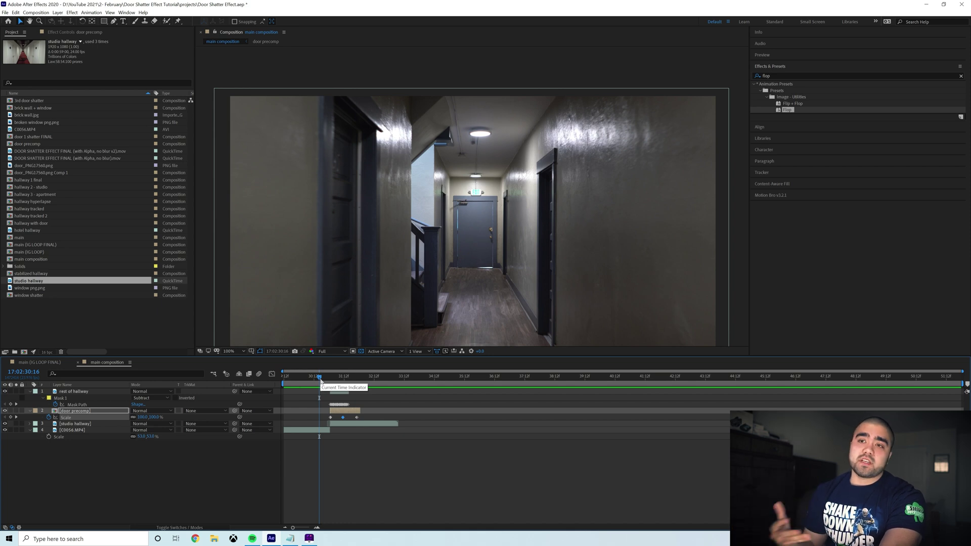
{"action": "left_click_drag", "start_coordinate": [320, 378], "coordinate": [348, 376]}
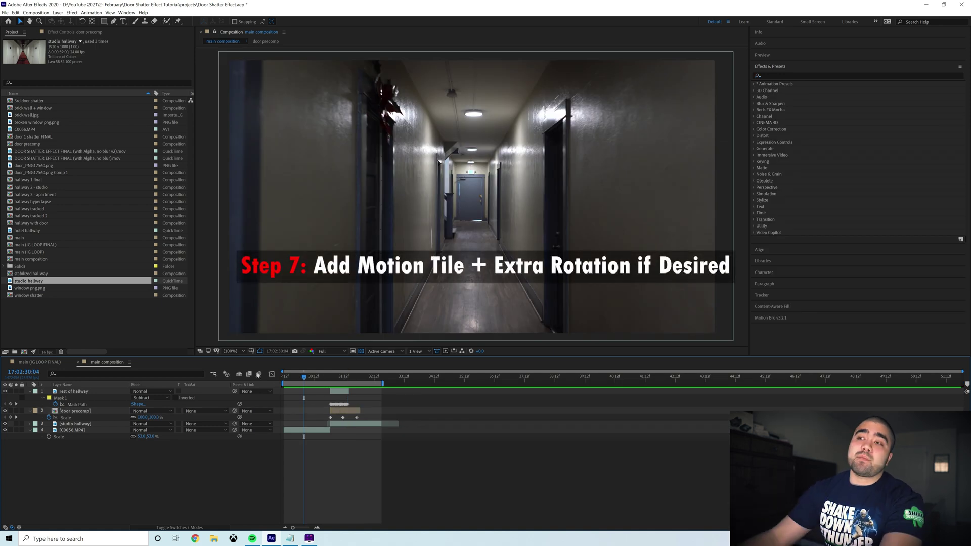
Step: Add an adjustment layer above all layers and trim the composition to the work area
{"action": "right_click", "coordinate": [337, 473]}
{"action": "right_click", "coordinate": [314, 459]}
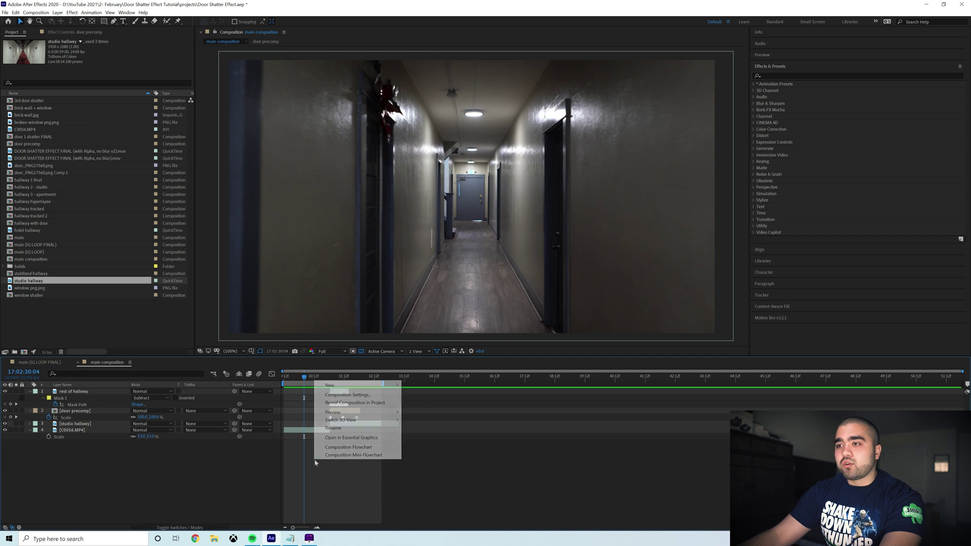
{"action": "mouse_move", "coordinate": [341, 384]}
{"action": "left_click", "coordinate": [435, 443]}
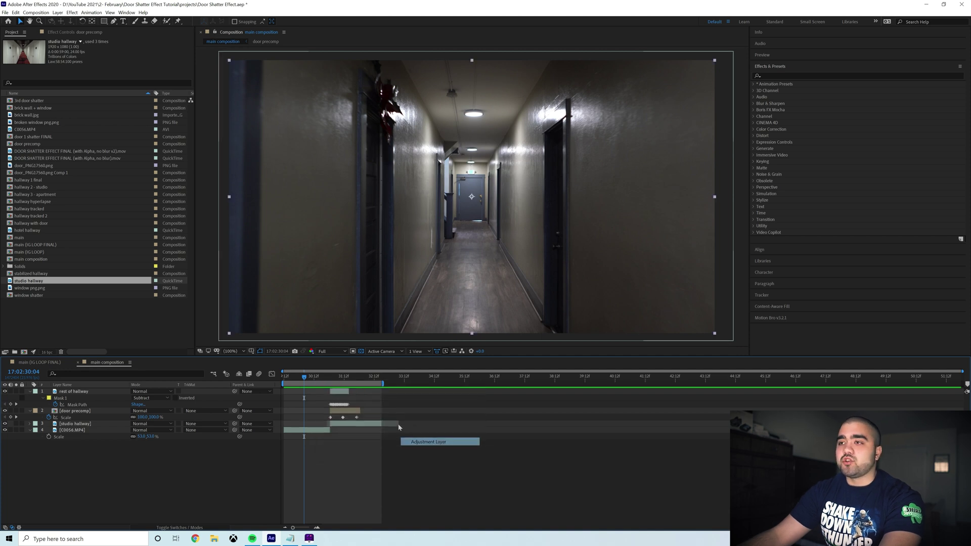
{"action": "left_click_drag", "start_coordinate": [343, 383], "coordinate": [280, 383]}
{"action": "key", "text": "alt+bracketright"}
{"action": "right_click", "coordinate": [319, 386]}
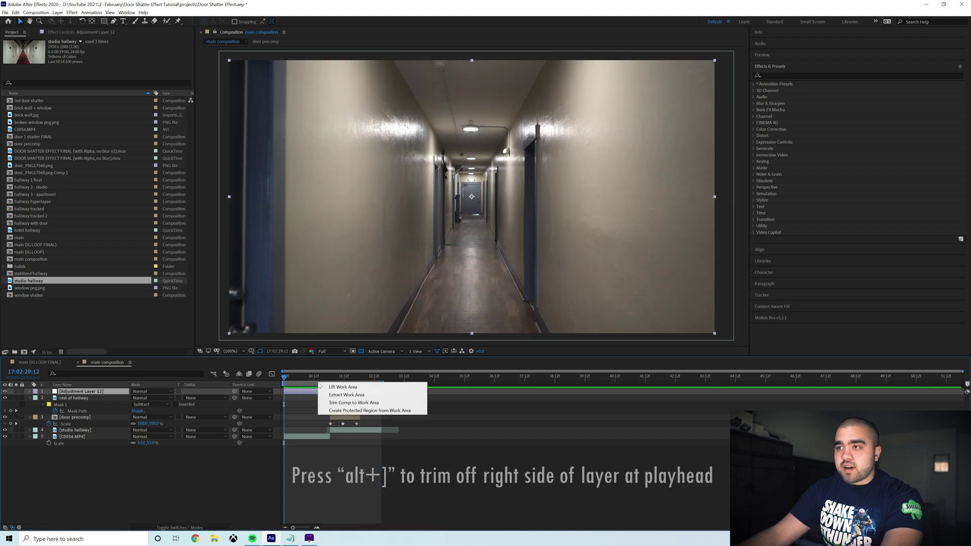
{"action": "left_click", "coordinate": [354, 403]}
{"action": "key", "text": "space"}
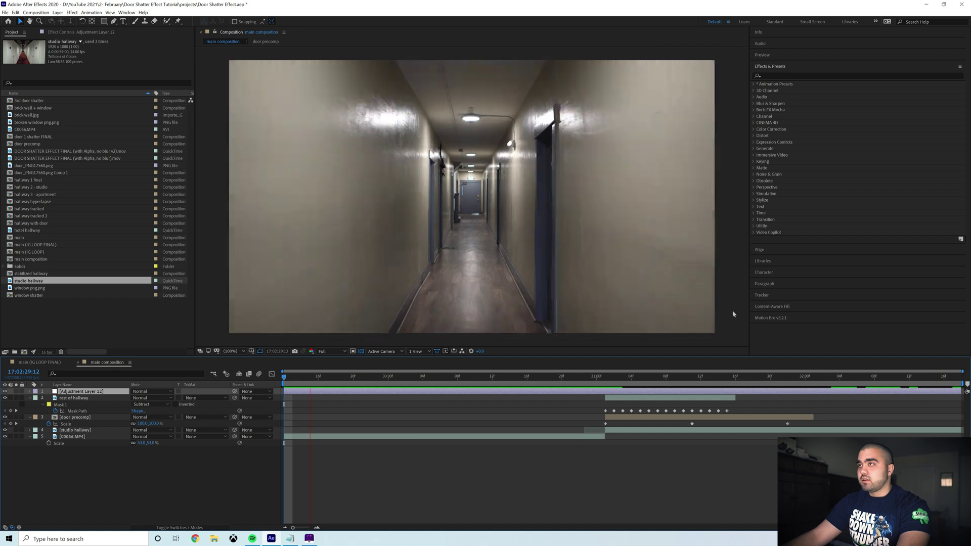
Step: Apply Motion Tile to the adjustment layer with output width 200, output height 200 and mirrored edges
{"action": "left_click", "coordinate": [782, 76]}
{"action": "type", "text": "motion tile"}
{"action": "left_click_drag", "start_coordinate": [781, 90], "coordinate": [392, 391]}
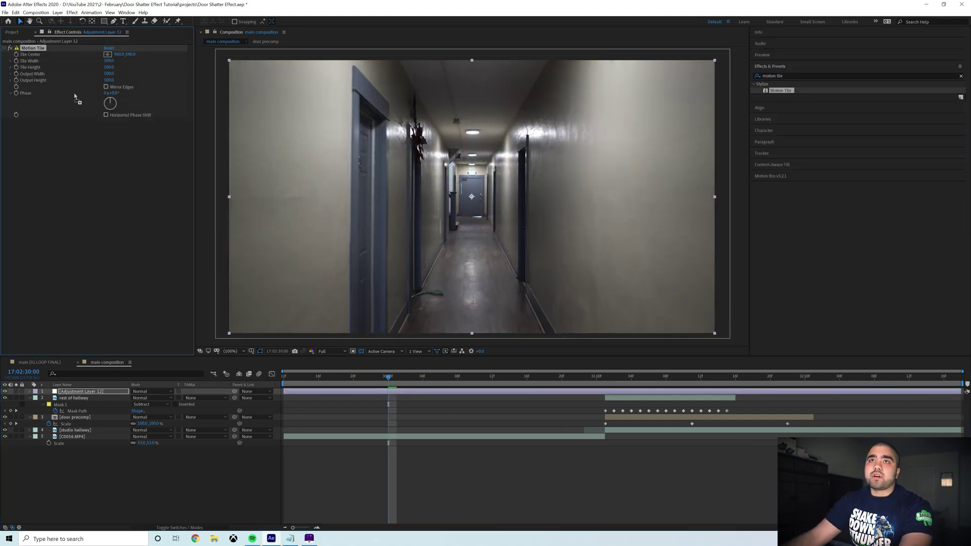
{"action": "left_click", "coordinate": [109, 74]}
{"action": "type", "text": "200"}
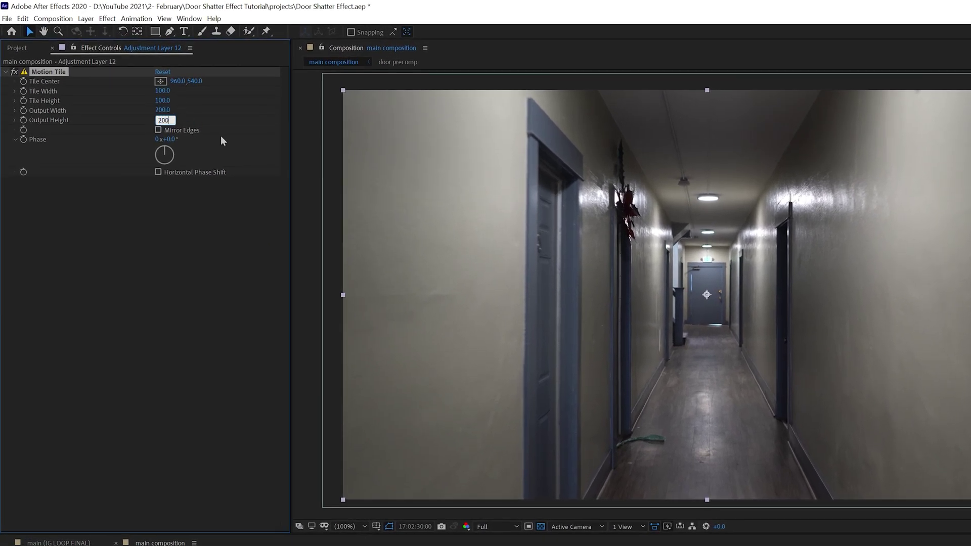
{"action": "left_click", "coordinate": [158, 130]}
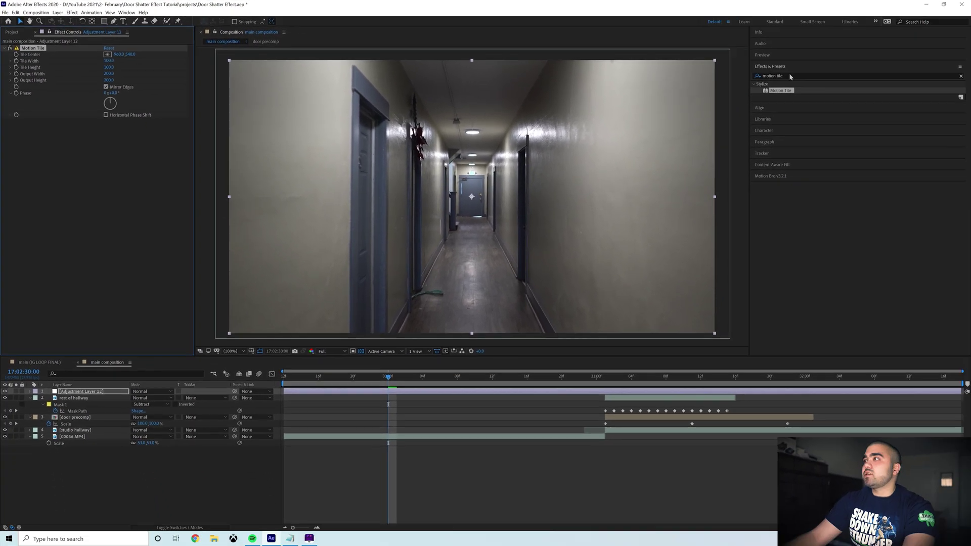
Step: Apply the Transform effect to the Motion Tile adjustment layer
{"action": "left_click", "coordinate": [791, 76]}
{"action": "type", "text": "transfor"}
{"action": "left_click_drag", "start_coordinate": [787, 94], "coordinate": [371, 393]}
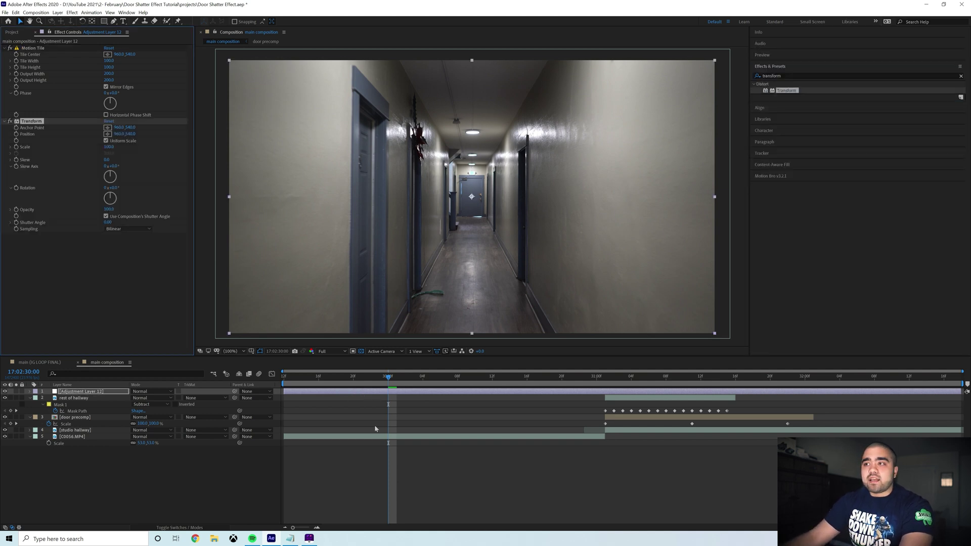
Step: Animate the Transform effect's rotation from 0° at the composition's start to one full turn at 17:02:32:17 and preview it
{"action": "key", "text": "Home"}
{"action": "left_click", "coordinate": [16, 187]}
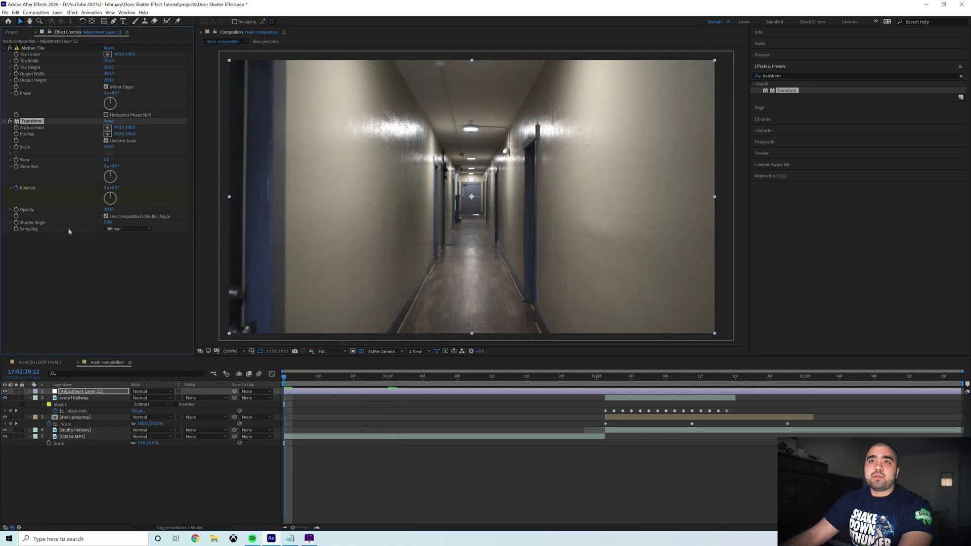
{"action": "key", "text": "u"}
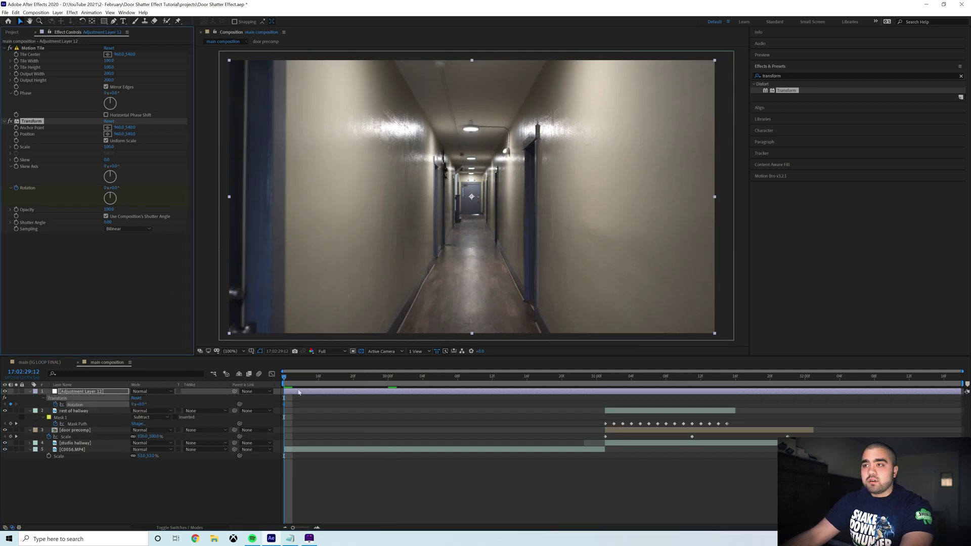
{"action": "key", "text": "space"}
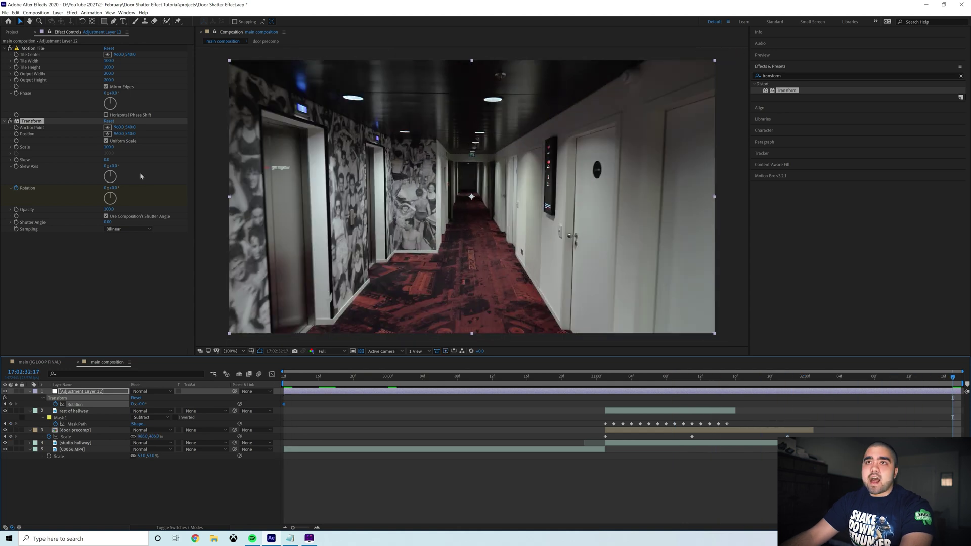
{"action": "left_click_drag", "start_coordinate": [117, 190], "coordinate": [263, 198]}
{"action": "key", "text": "Home"}
{"action": "key", "text": "space"}
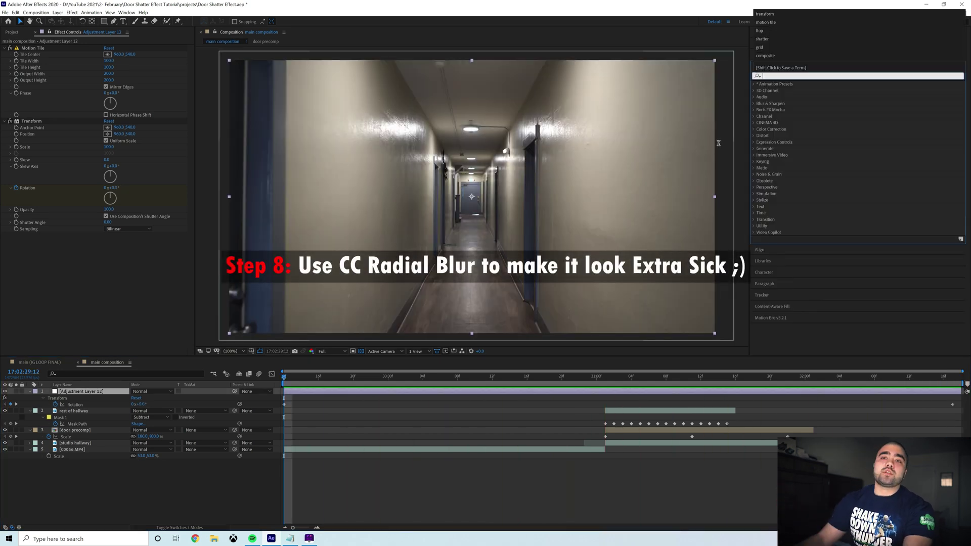
Step: Create a second adjustment layer at the top of the layer stack and apply CC Radial Blur to it
{"action": "key", "text": "Escape"}
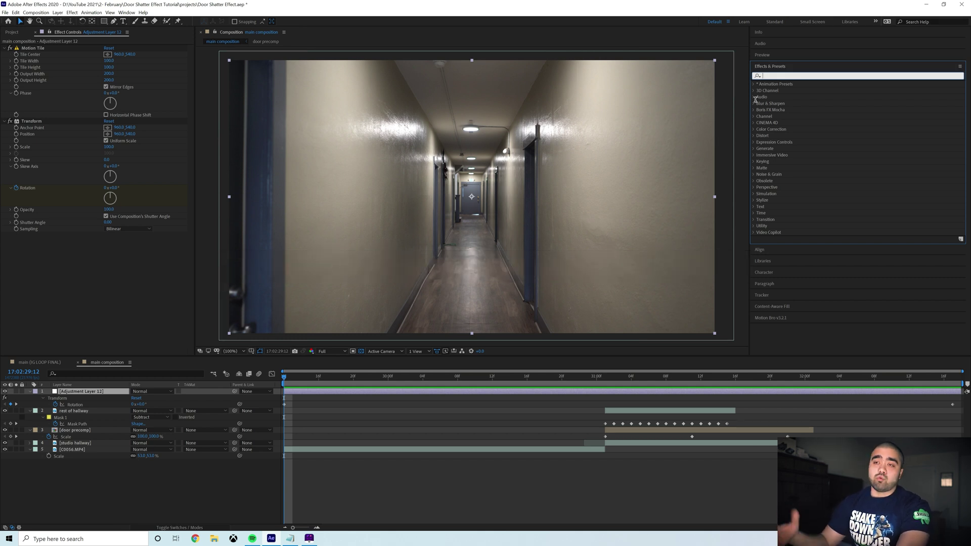
{"action": "right_click", "coordinate": [425, 413]}
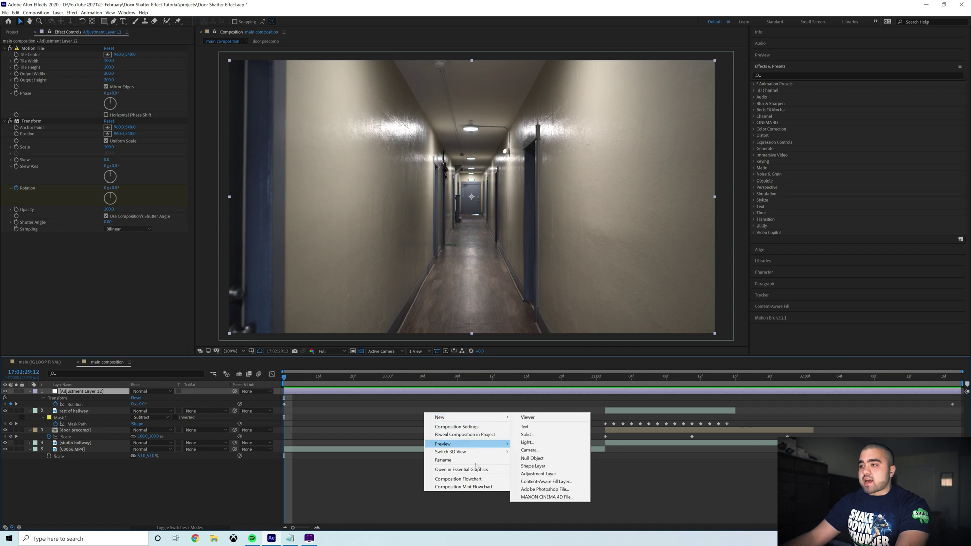
{"action": "left_click", "coordinate": [539, 473]}
{"action": "left_click", "coordinate": [397, 391]}
{"action": "left_click", "coordinate": [774, 76]}
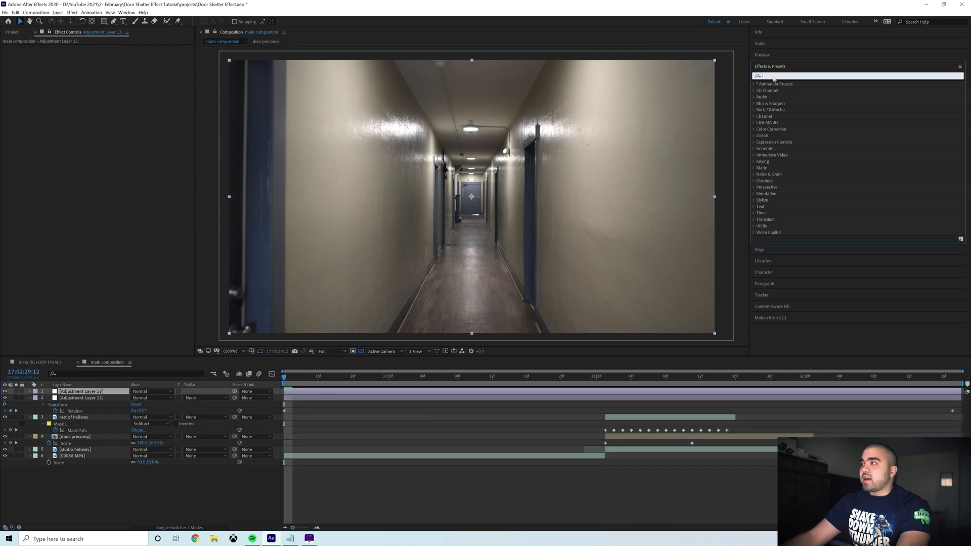
{"action": "type", "text": "cc radio"}
{"action": "type", "text": "l blur"}
{"action": "left_click_drag", "start_coordinate": [784, 90], "coordinate": [398, 384]}
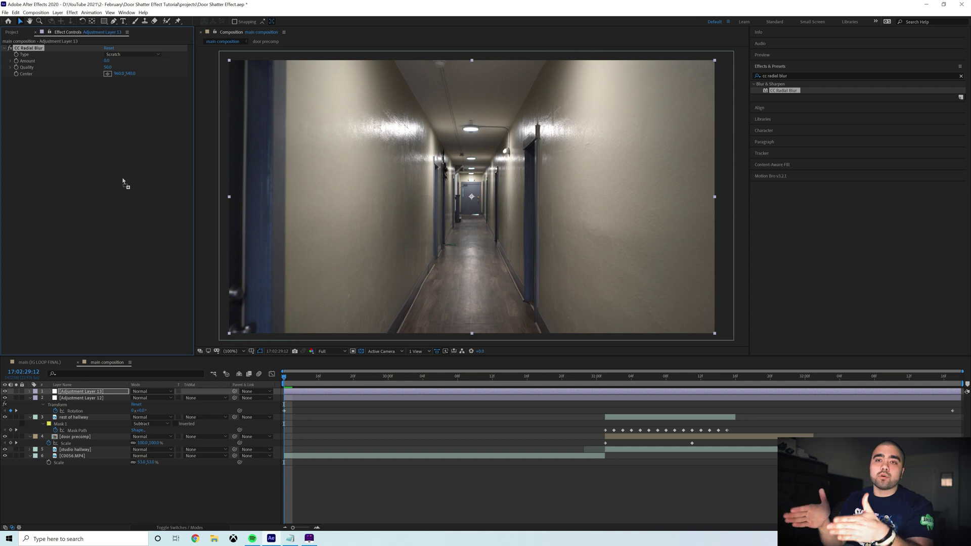
Step: Set CC Radial Blur to Fading Zoom with amount 15 and quality 100, and preview the blurred transition
{"action": "left_click", "coordinate": [124, 55]}
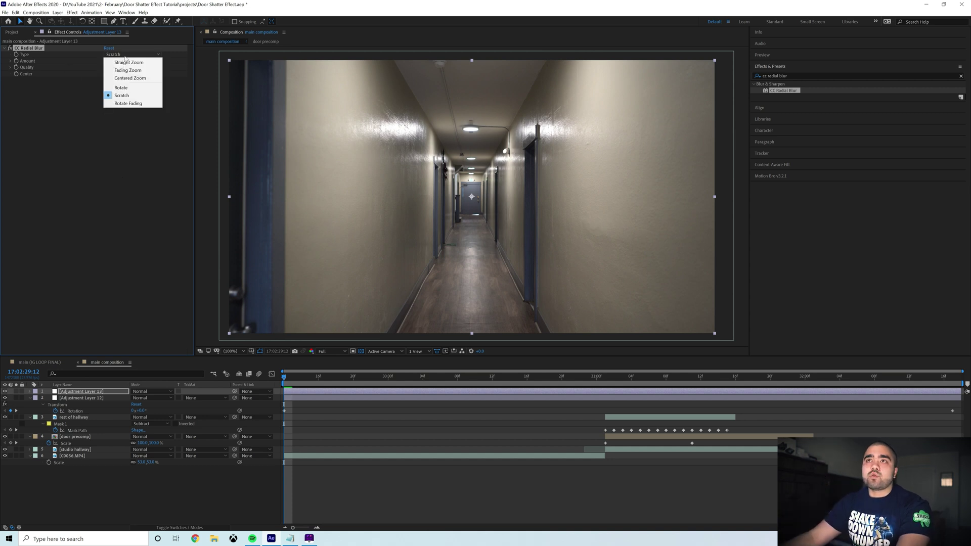
{"action": "left_click", "coordinate": [120, 70]}
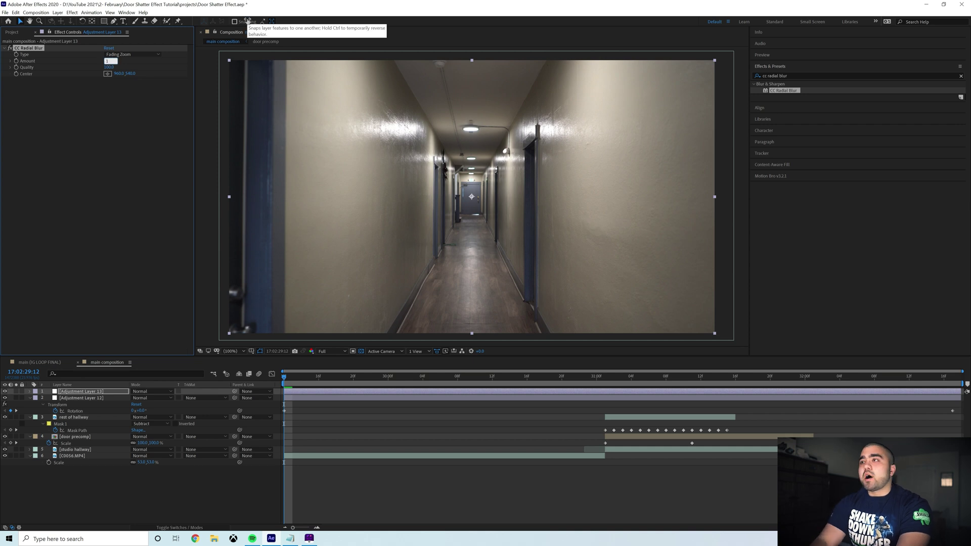
{"action": "key", "text": "space"}
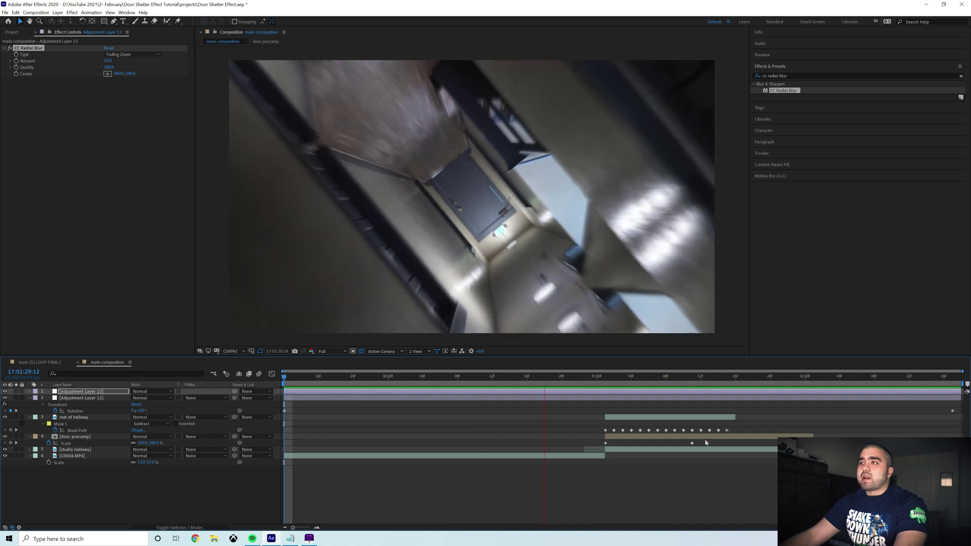
Step: Rename the blur adjustment layer RADIAL BLUR and the Motion Tile and Transform adjustment layer ROTATION
{"action": "right_click", "coordinate": [66, 391]}
{"action": "left_click", "coordinate": [99, 386]}
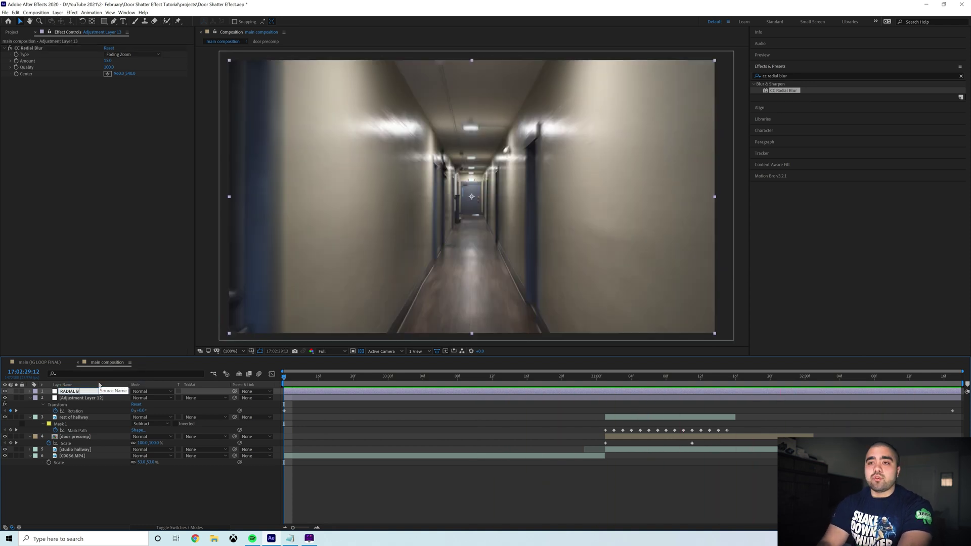
{"action": "right_click", "coordinate": [105, 399]}
{"action": "left_click", "coordinate": [191, 380]}
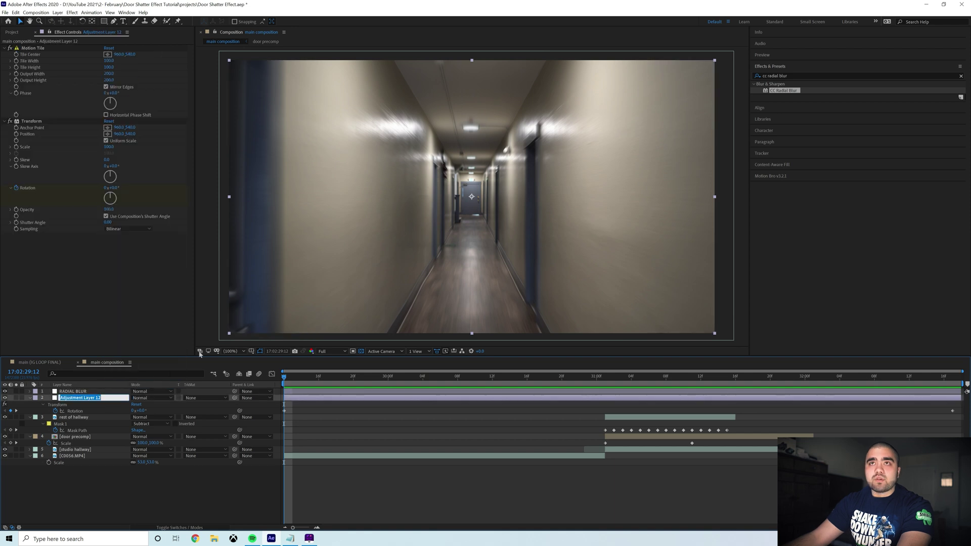
Step: Create a third adjustment layer on top of the stack and apply Lumetri Color to it
{"action": "right_click", "coordinate": [395, 435]}
{"action": "mouse_move", "coordinate": [404, 437]}
{"action": "left_click", "coordinate": [511, 496]}
{"action": "left_click_drag", "start_coordinate": [74, 400], "coordinate": [76, 389]}
{"action": "left_click", "coordinate": [794, 74]}
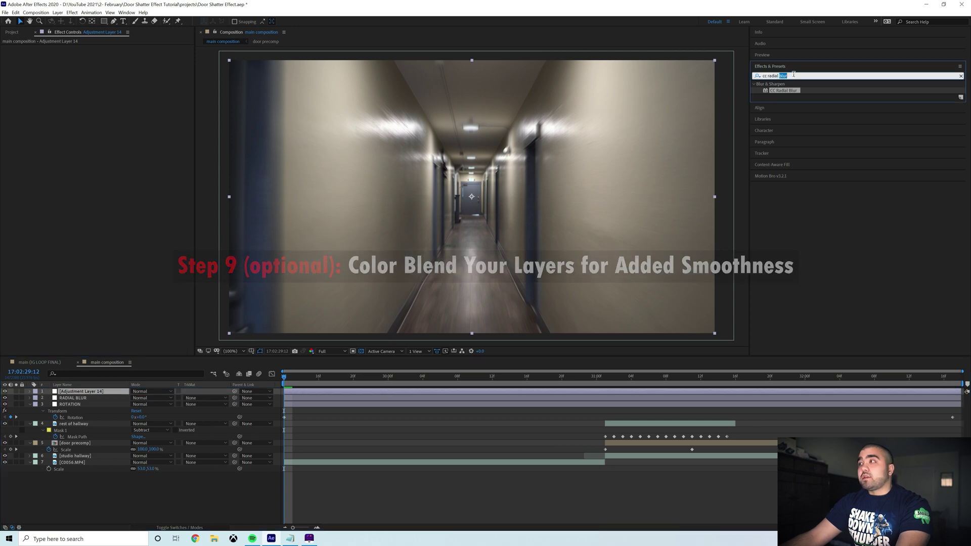
{"action": "type", "text": "lumetri c"}
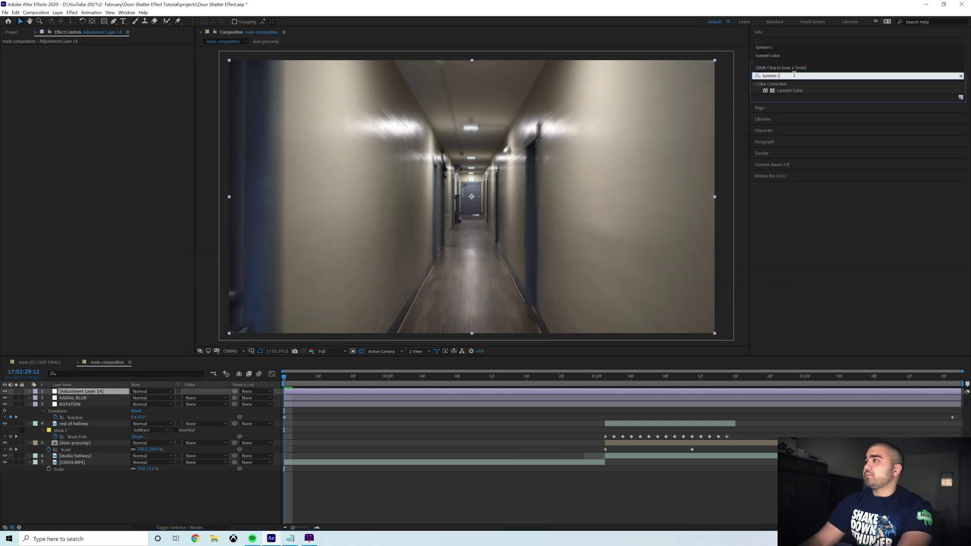
{"action": "left_click", "coordinate": [790, 88]}
{"action": "left_click_drag", "start_coordinate": [791, 88], "coordinate": [580, 390]}
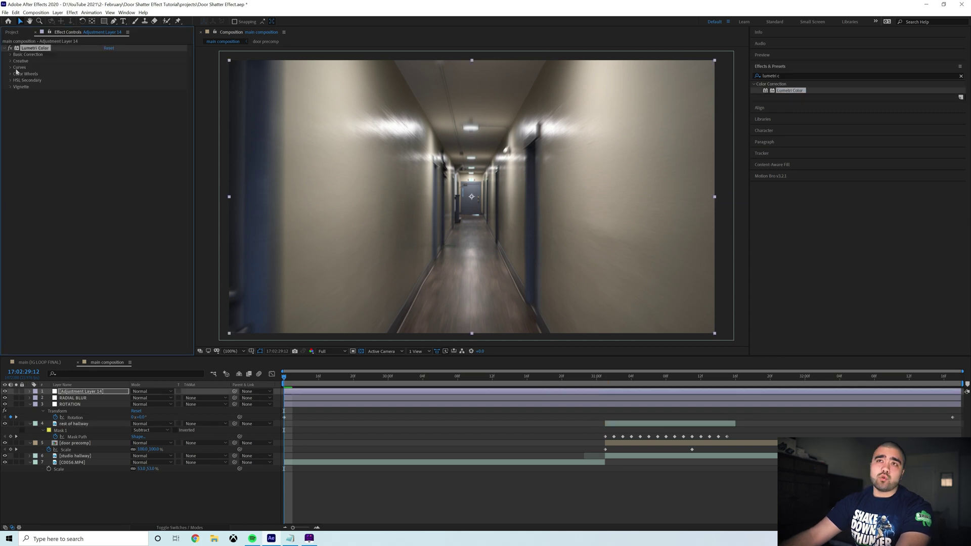
Step: Load the Wave look in Lumetri Color's creative settings and check the graded frames around the door break
{"action": "left_click", "coordinate": [147, 35]}
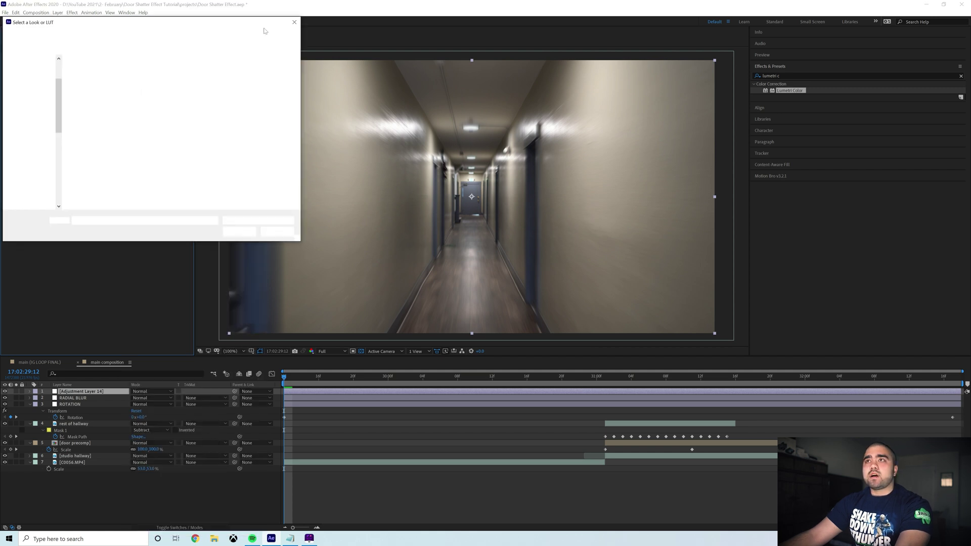
{"action": "double_click", "coordinate": [98, 119]}
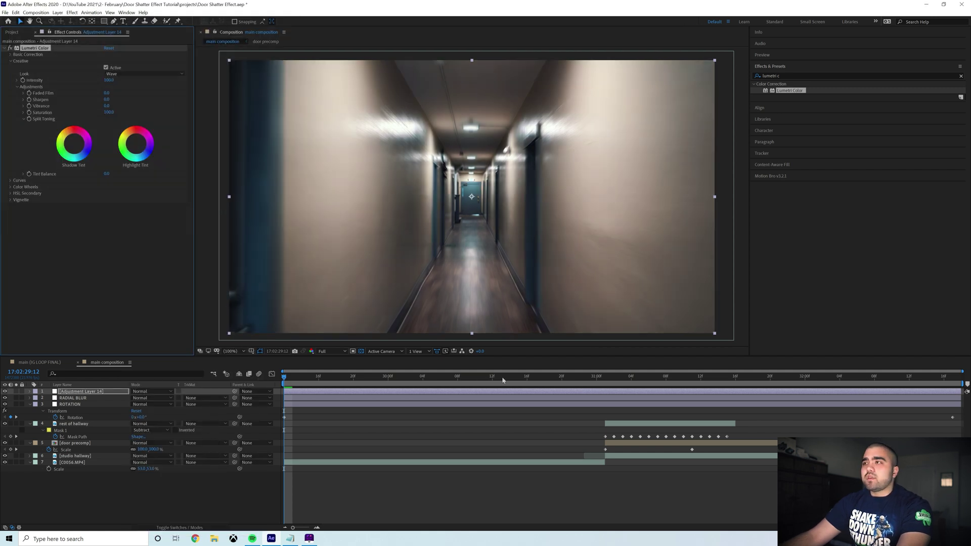
{"action": "left_click_drag", "start_coordinate": [663, 383], "coordinate": [631, 378]}
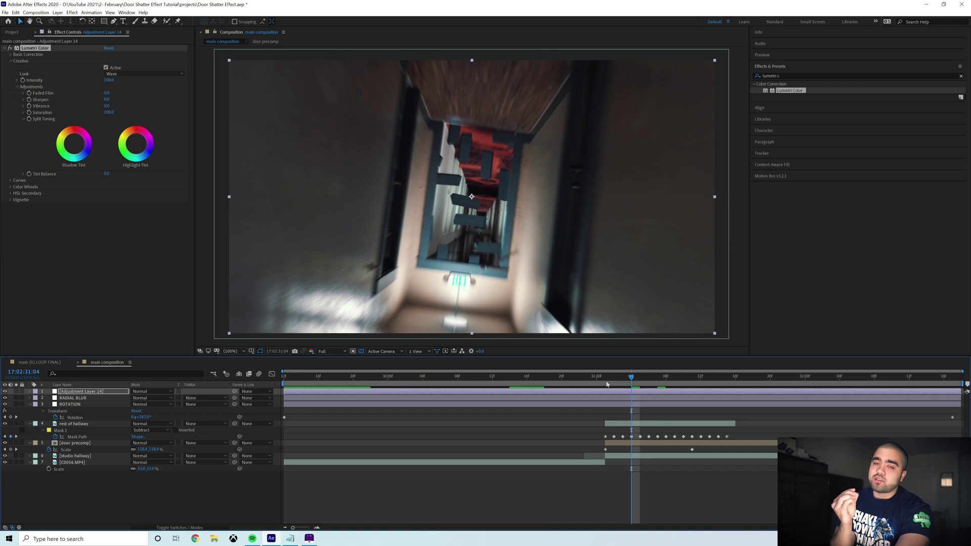
{"action": "left_click_drag", "start_coordinate": [632, 378], "coordinate": [675, 383]}
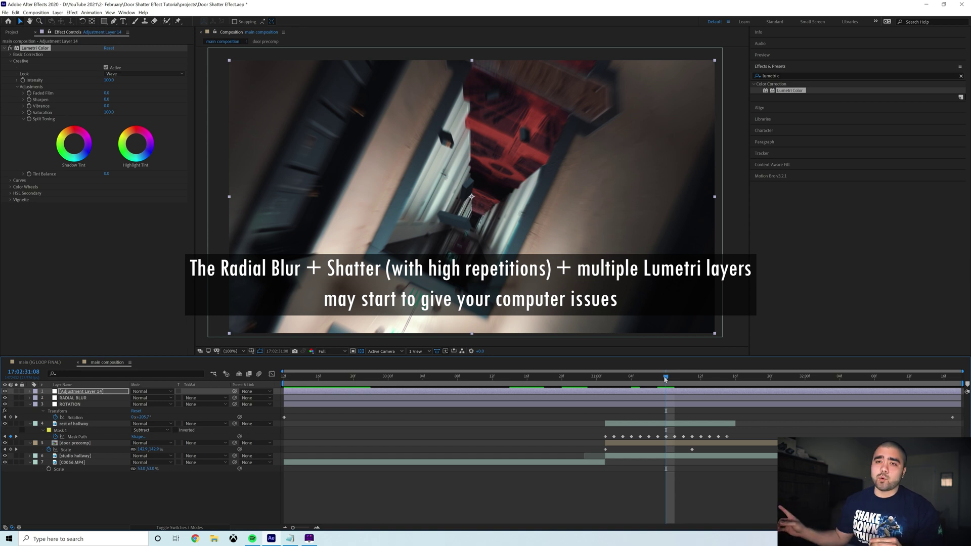
{"action": "left_click_drag", "start_coordinate": [666, 380], "coordinate": [585, 371]}
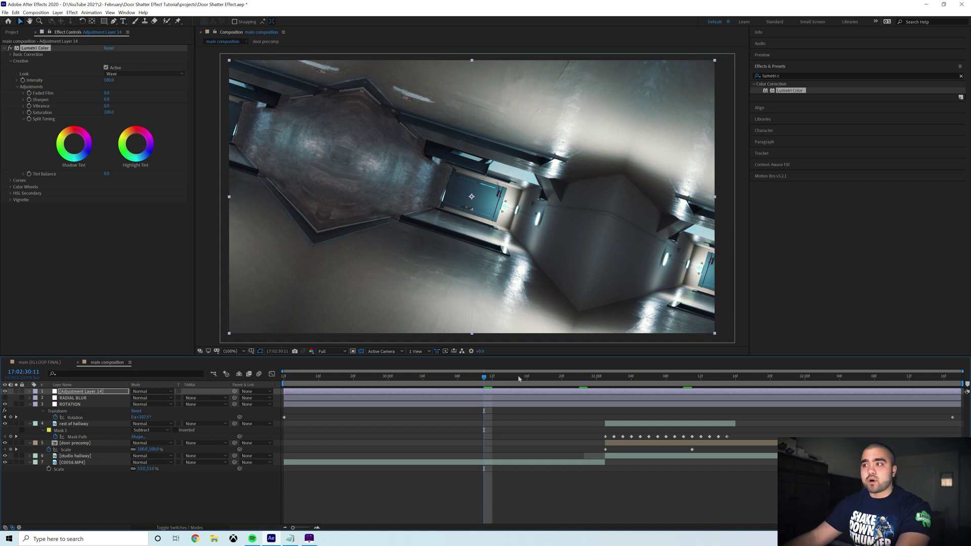
{"action": "key", "text": "Home"}
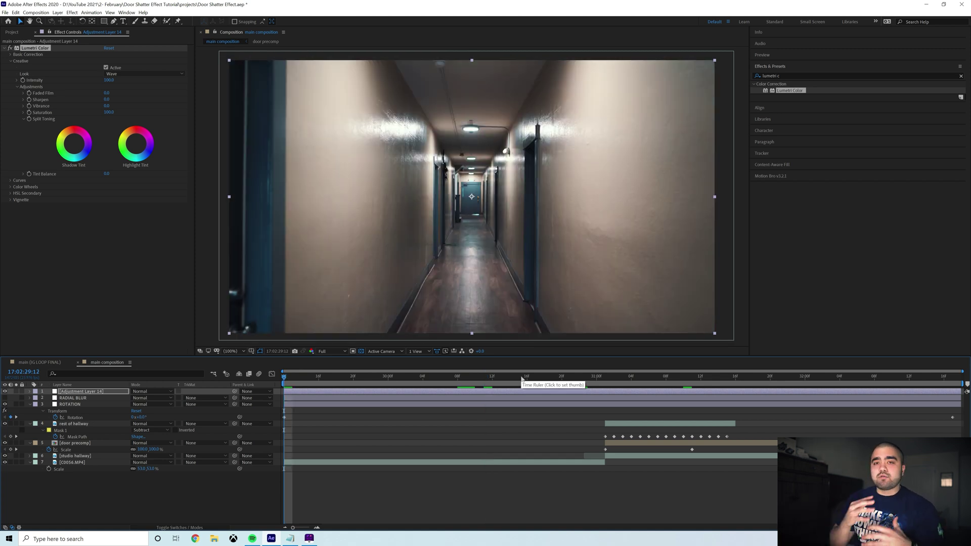